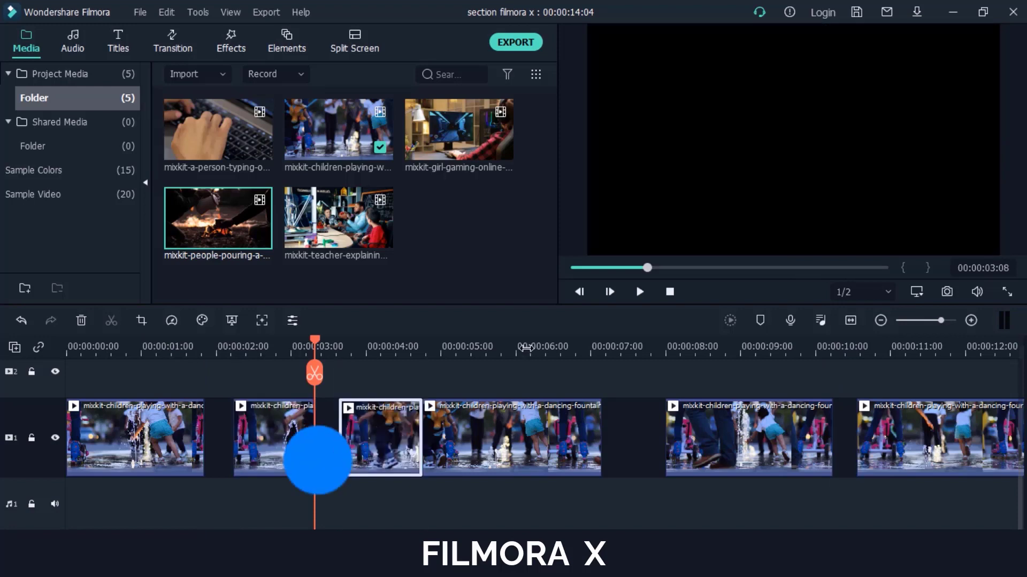
Move the third fountain clip to a slightly later point, split it at 00:00:06:13, and shift its second half against the next clip
click(486, 350)
drag(495, 441, 595, 448)
click(555, 350)
click(554, 372)
click(582, 405)
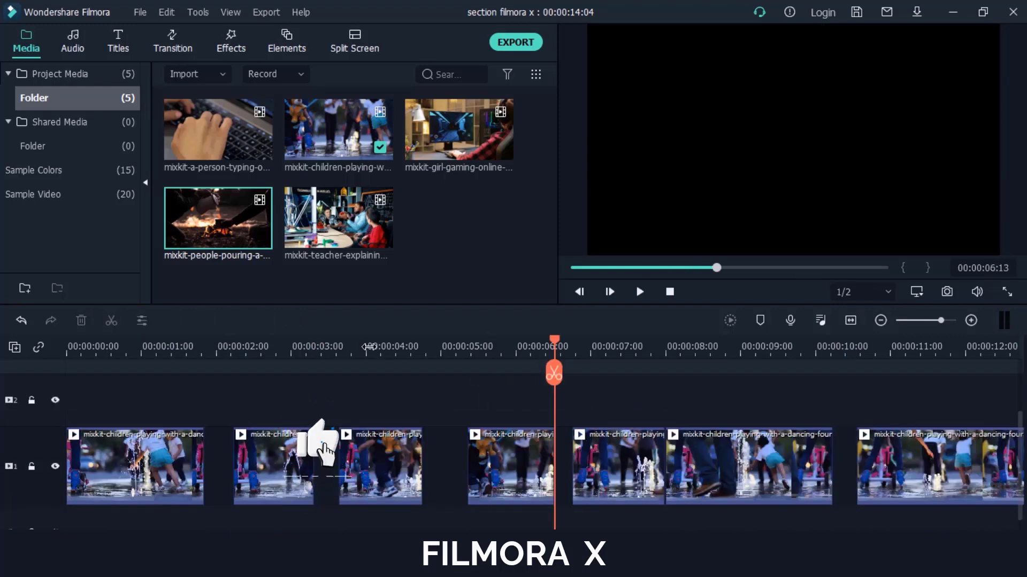
Try deleting the group of short fountain clips in the middle of the video track, and undo the deletion
click(374, 345)
click(482, 349)
drag(335, 397, 497, 454)
drag(254, 396, 503, 455)
key(Delete)
key(ctrl+z)
click(81, 320)
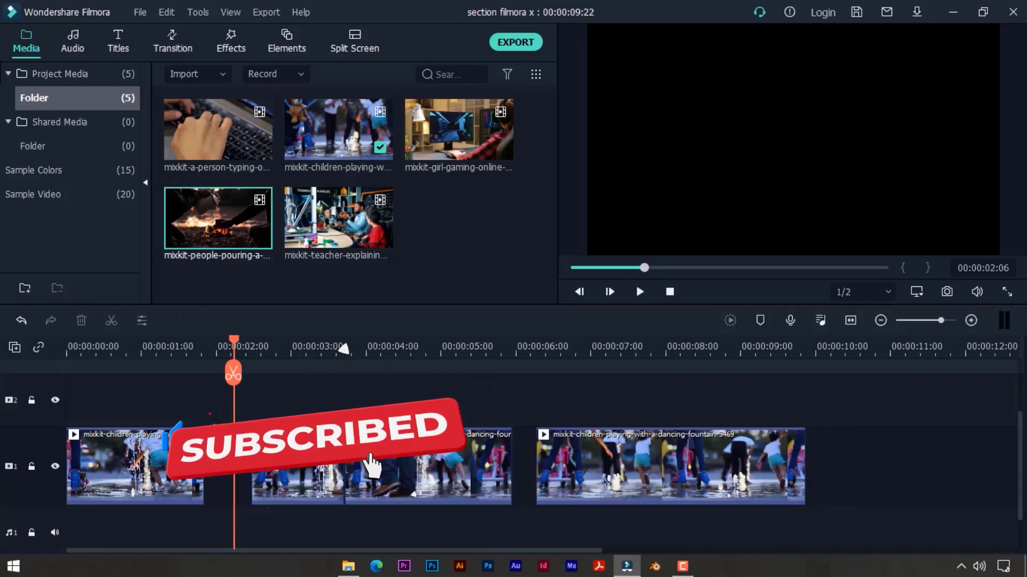
key(ctrl+z)
Cut the three short fountain clips that follow the opening clip out of the video track
click(386, 479)
scroll(390, 481, down, 2)
right_click(369, 443)
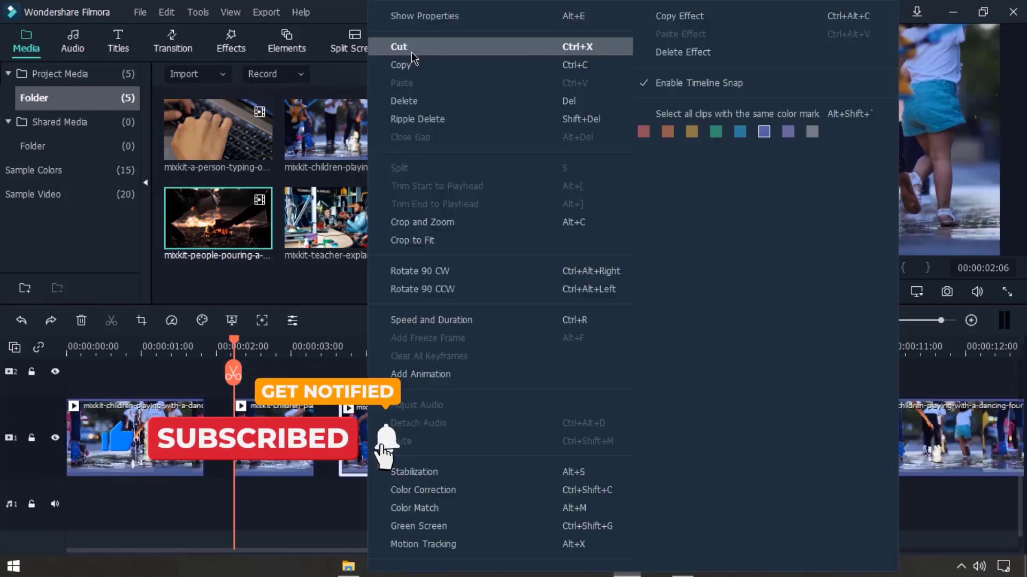
click(595, 47)
click(428, 439)
key(ctrl+x)
click(274, 439)
key(ctrl+x)
Move the remaining fountain clips toward the start of the track so that all gaps between them are closed
drag(304, 389, 562, 460)
drag(451, 414, 336, 415)
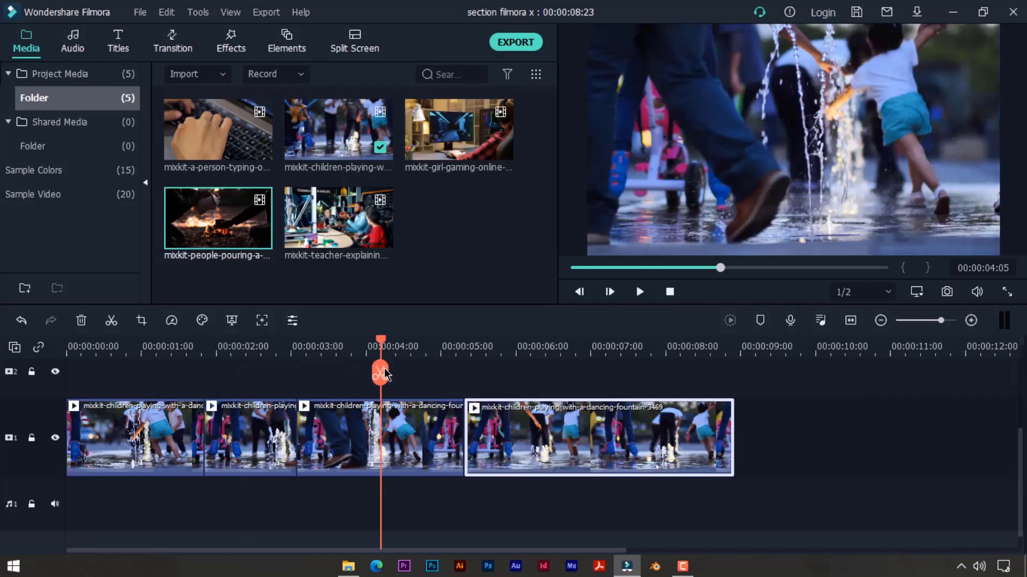
click(158, 346)
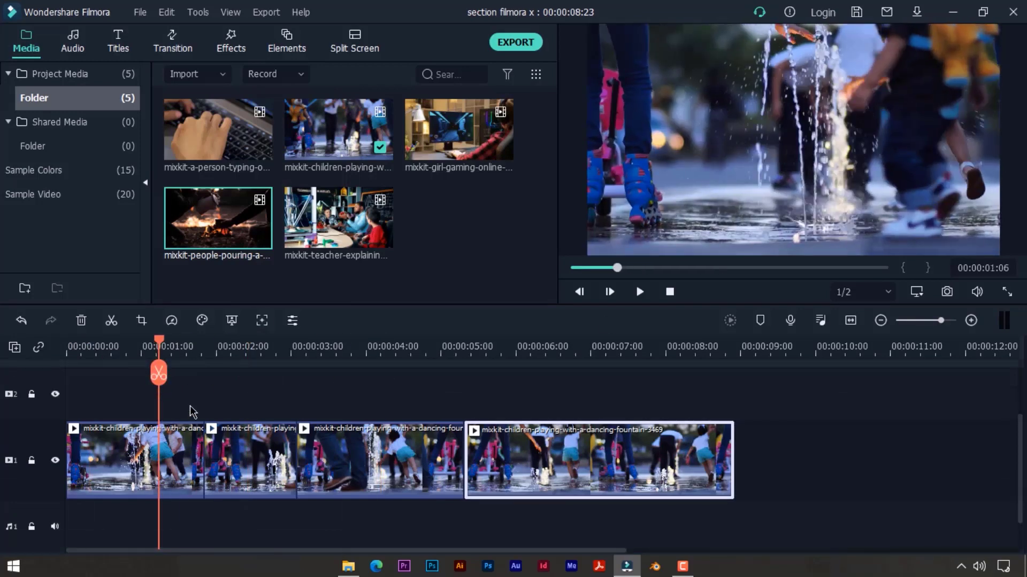
Append the person-typing clip after the last fountain clip and remove everything past 00:00:11:01
drag(218, 130, 749, 460)
click(893, 347)
click(892, 373)
key(Delete)
Move the shortened typing clip to the start of the video track, with the fountain clips following directly after it
drag(856, 460, 190, 408)
drag(139, 455, 298, 450)
drag(144, 399, 145, 460)
Add the Default Title to the second video track at 00:00:01:00, above the typing clip
click(168, 347)
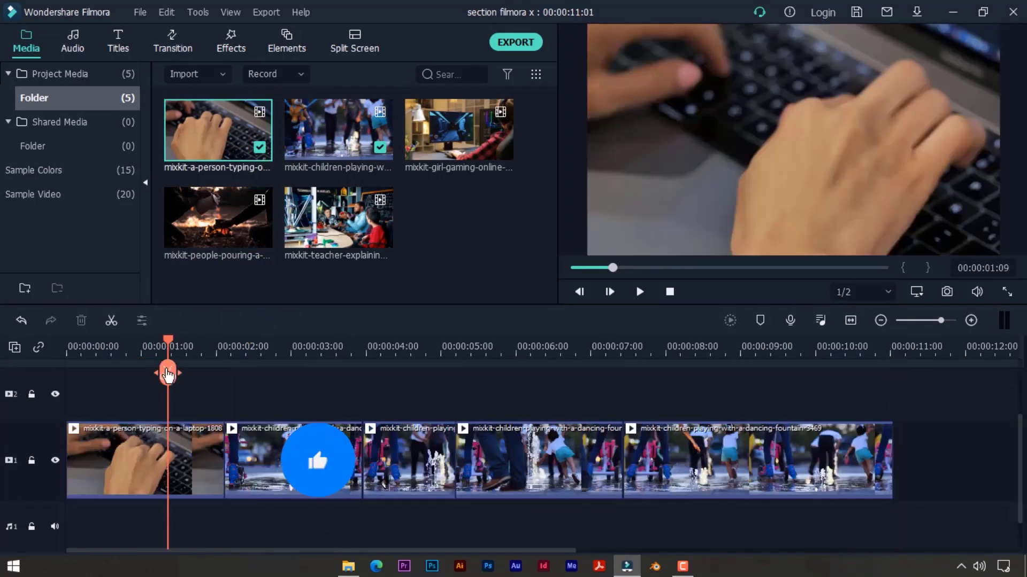
drag(168, 374, 141, 375)
click(178, 455)
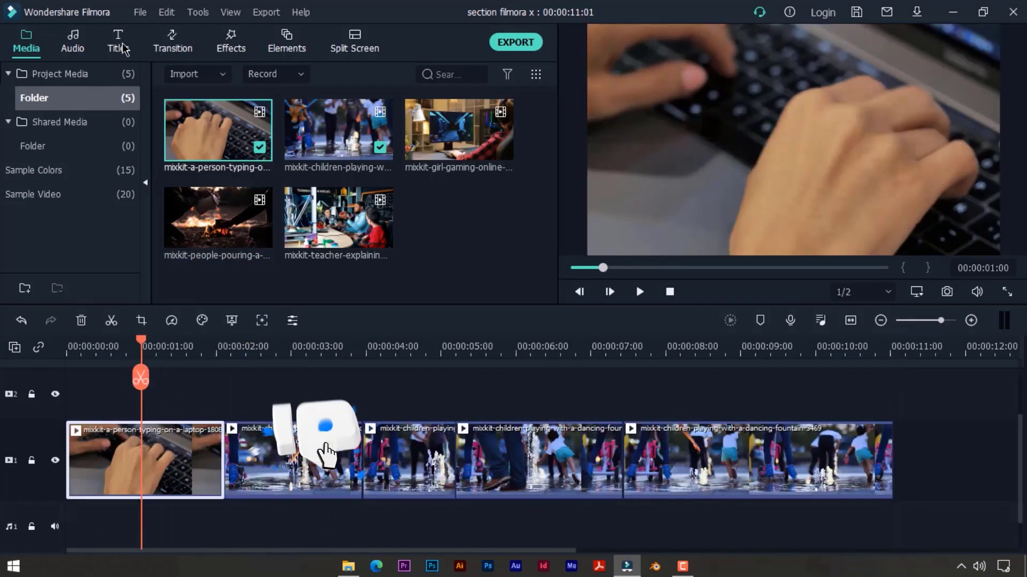
click(119, 44)
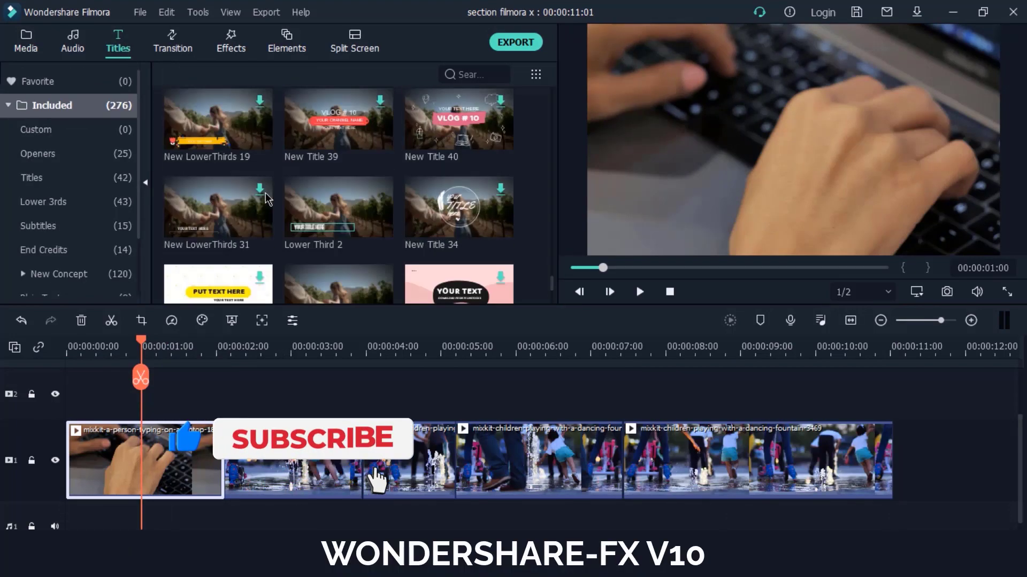
scroll(265, 200, up, 10)
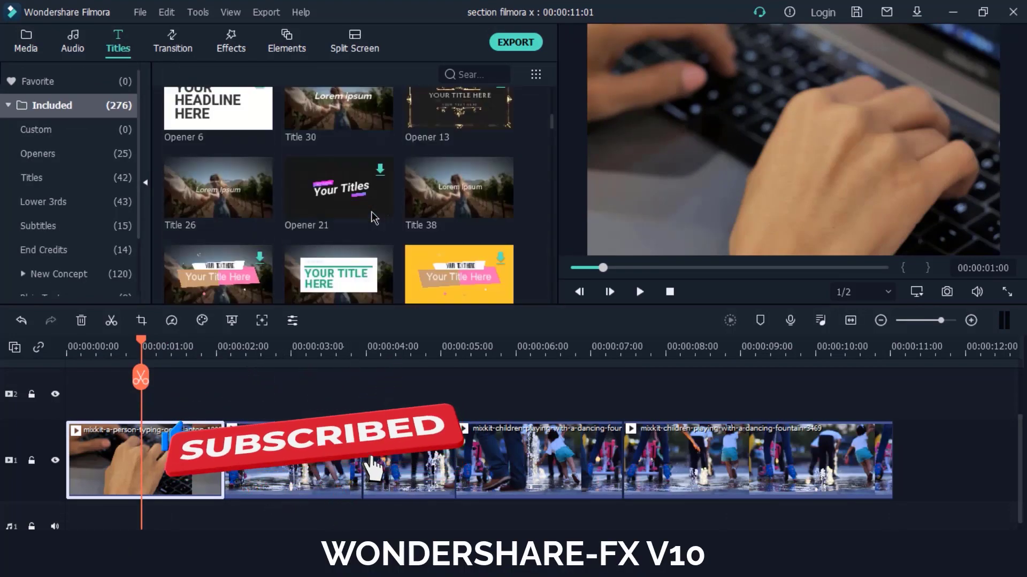
scroll(374, 219, up, 10)
drag(461, 185, 147, 393)
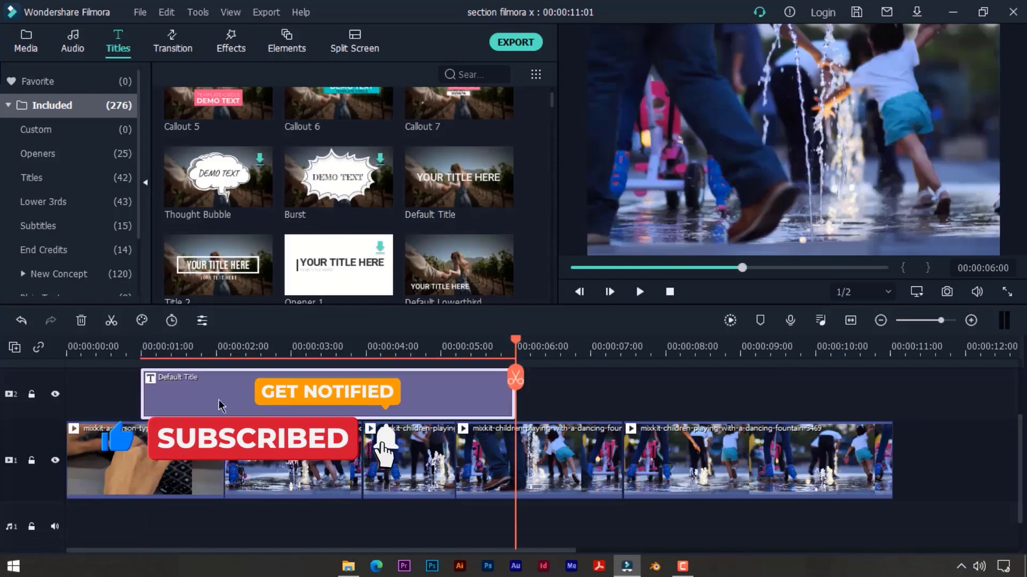
Move the title to the start of the timeline and trim its end to match the end of the typing clip
drag(222, 407, 145, 395)
click(144, 347)
drag(440, 396, 225, 399)
Replace the title's placeholder text with "MUUQAAL PRO" and apply the change
click(155, 396)
double_click(704, 152)
click(364, 152)
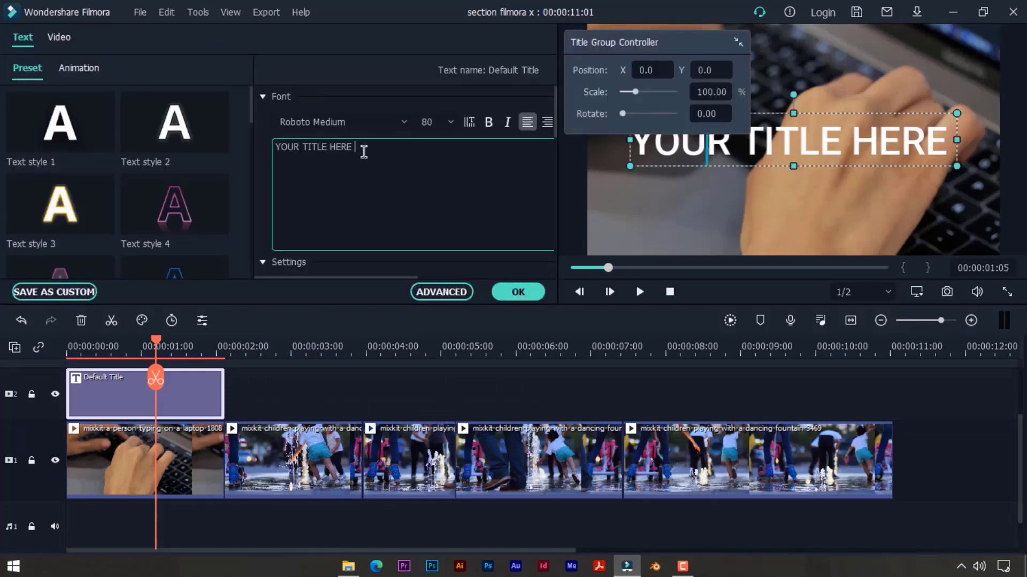
key(ctrl+a)
text(MUUQAAL PRO)
click(452, 117)
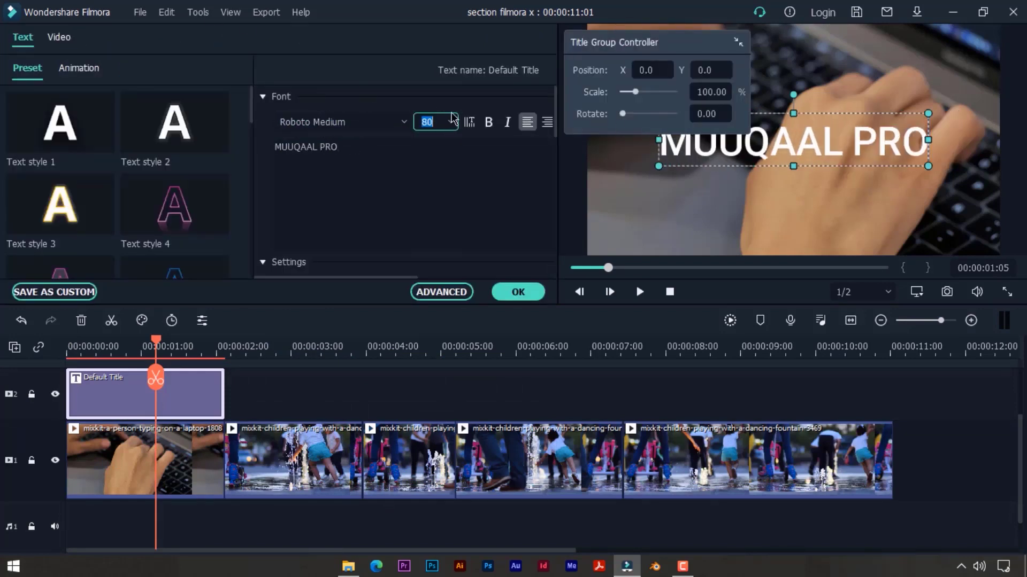
click(488, 123)
click(489, 123)
click(518, 292)
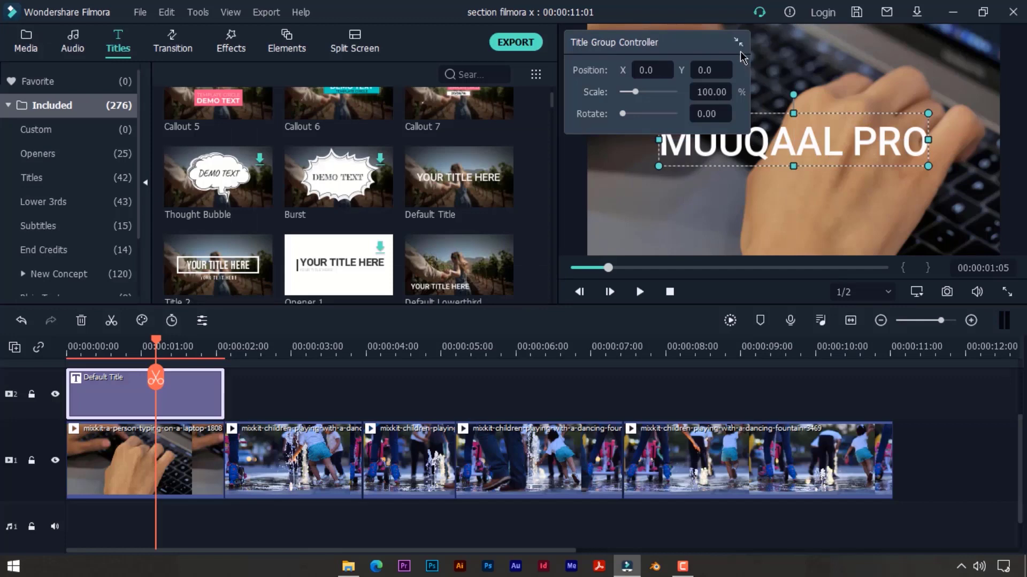
Deselect the title and play back the opening section to check how the text appears over the typing clip
click(601, 370)
drag(156, 340, 108, 341)
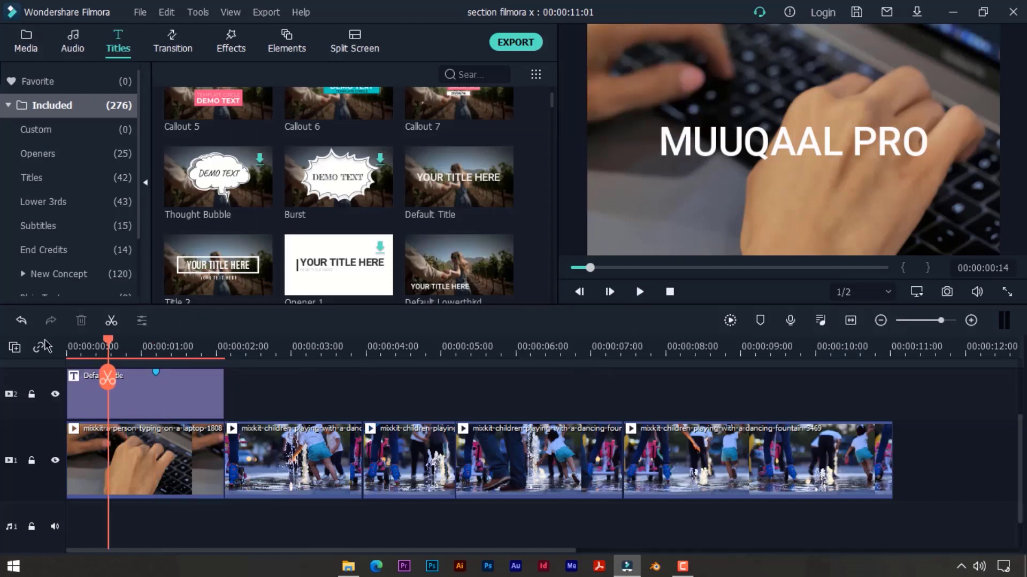
key(space)
key(space)
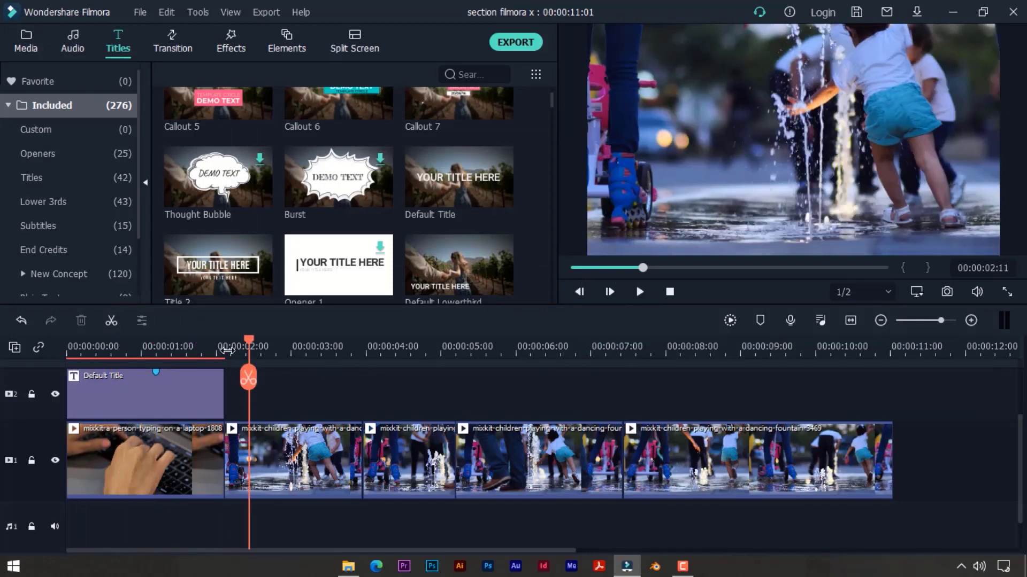
drag(228, 350, 245, 349)
click(135, 348)
click(161, 392)
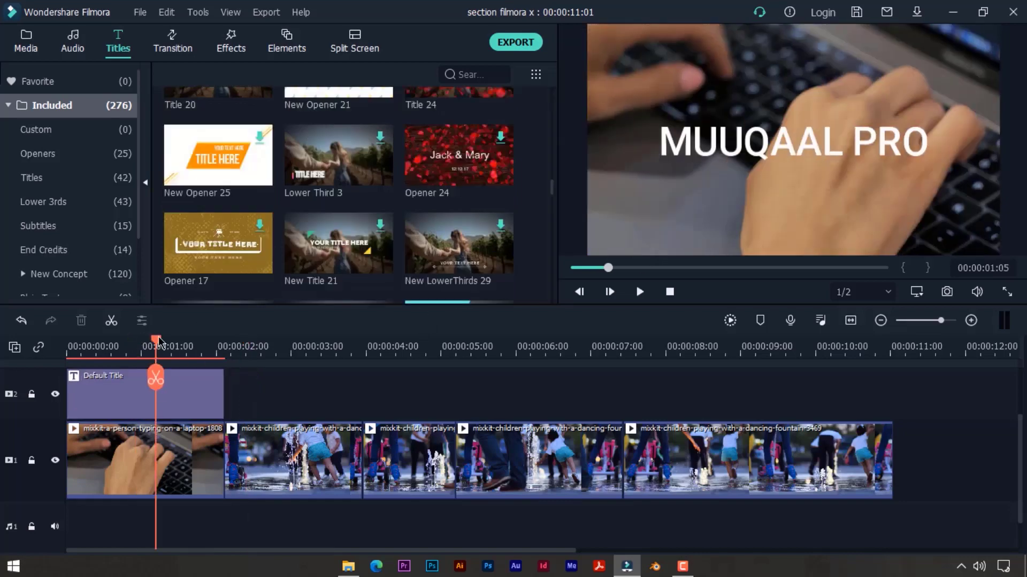
Examine the clip arrangement at several timeline zoom levels and scroll positions, ending with the timeline fitted to the window
scroll(155, 345, down, 3)
scroll(161, 342, up, 3)
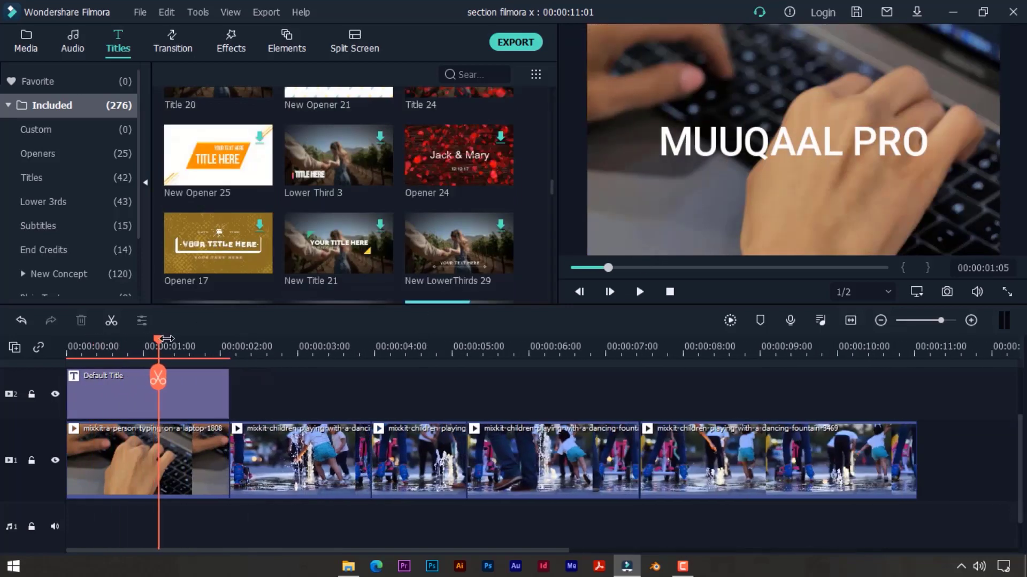
scroll(168, 340, up, 2)
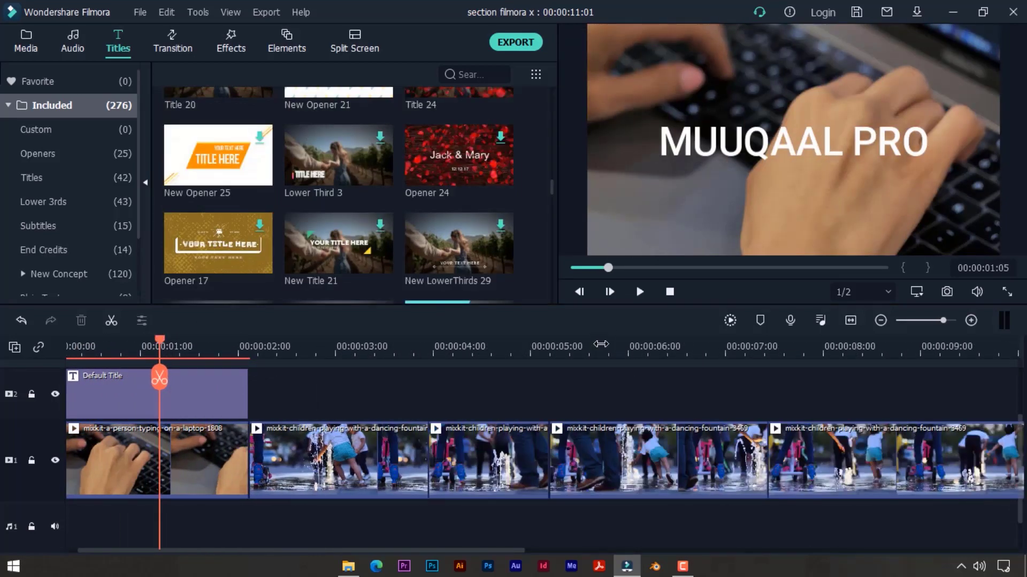
scroll(601, 344, down, 3)
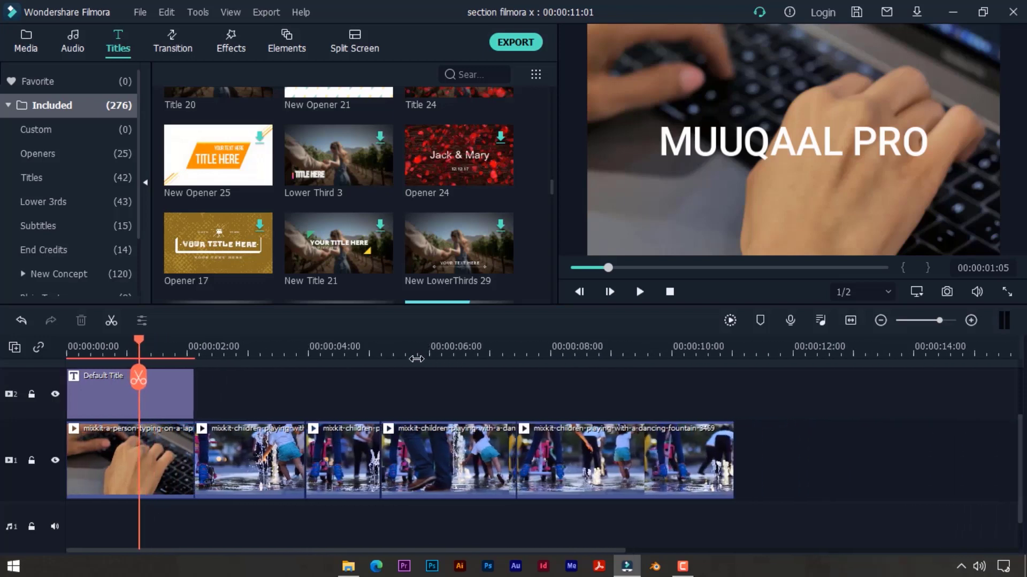
scroll(624, 334, up, 4)
drag(319, 551, 481, 552)
click(971, 321)
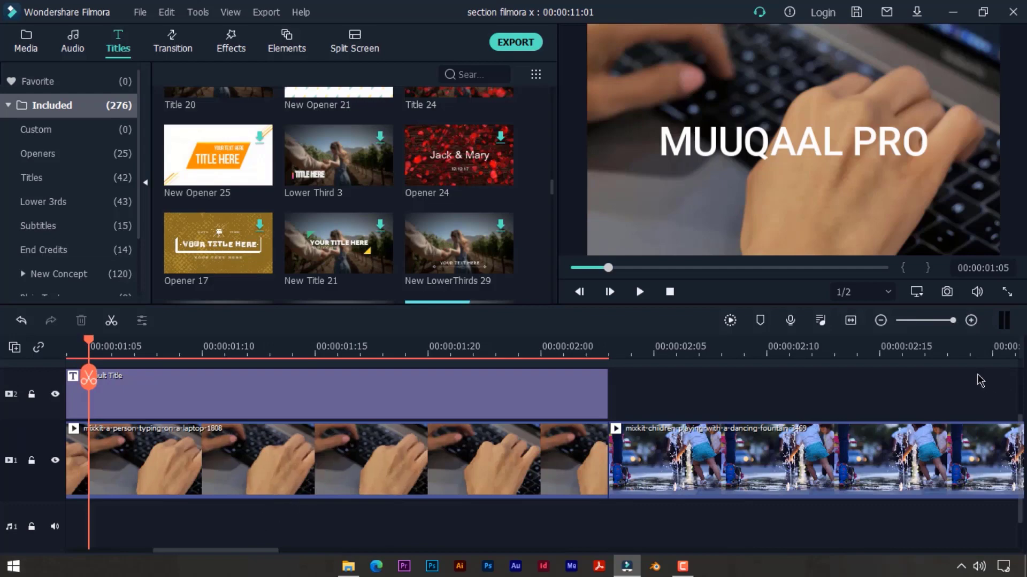
drag(237, 552, 130, 550)
click(941, 321)
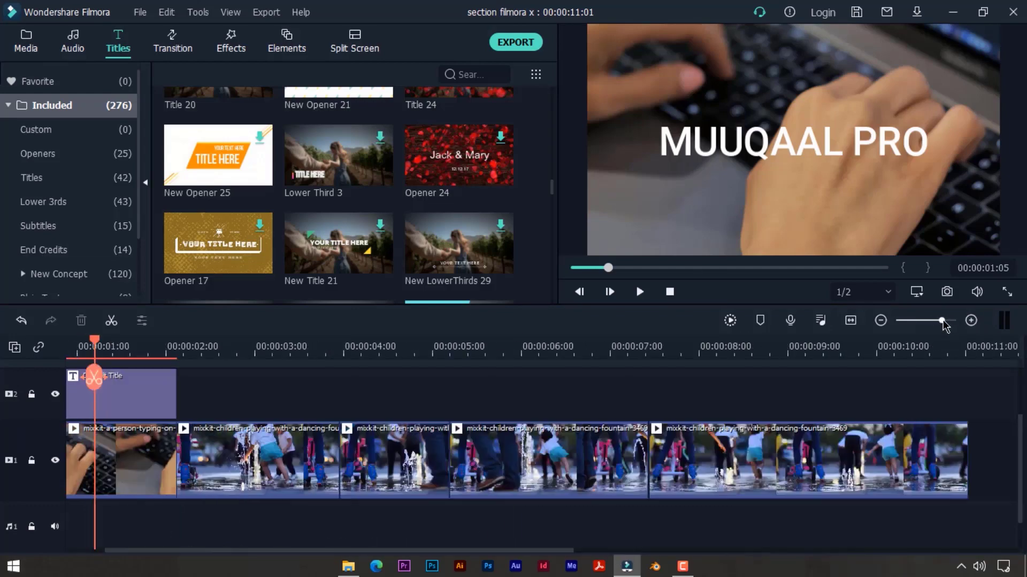
mouse_move(1023, 441)
mouse_down()
mouse_move(1018, 405)
mouse_move(1020, 460)
mouse_move(1021, 448)
mouse_up()
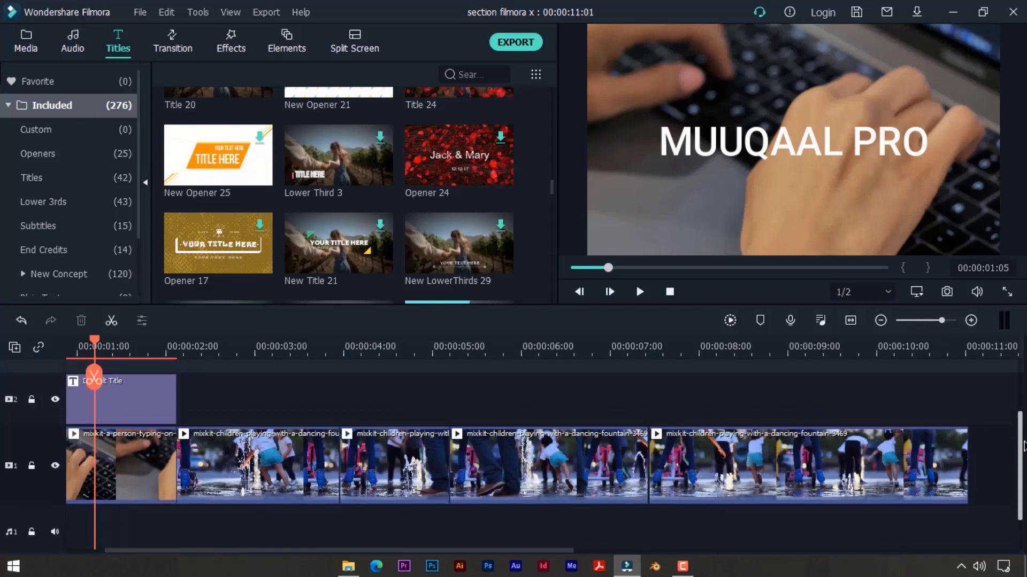
click(156, 338)
click(851, 321)
Preview the end of the typing clip and browse the available transitions
click(182, 463)
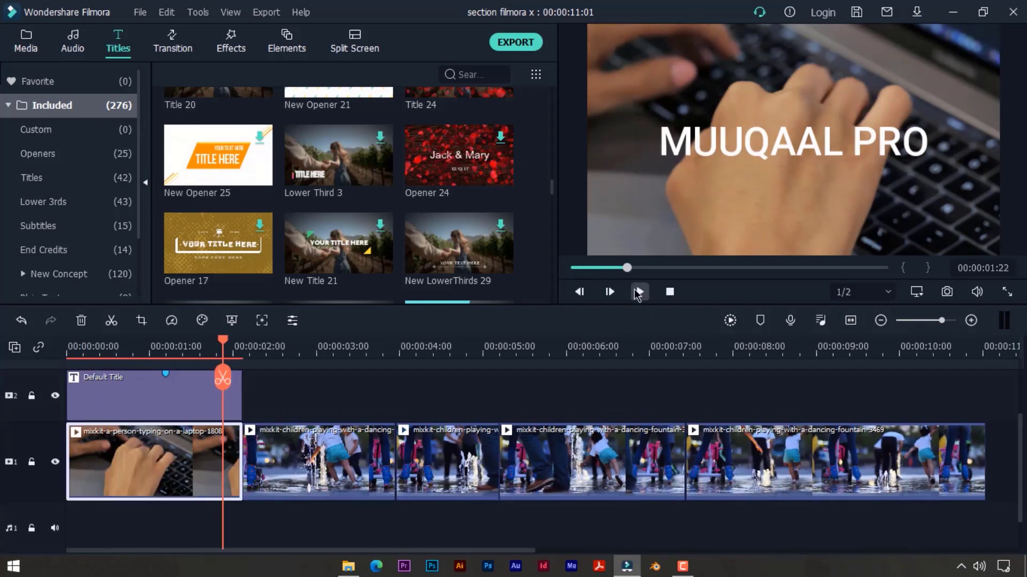
click(637, 293)
click(212, 348)
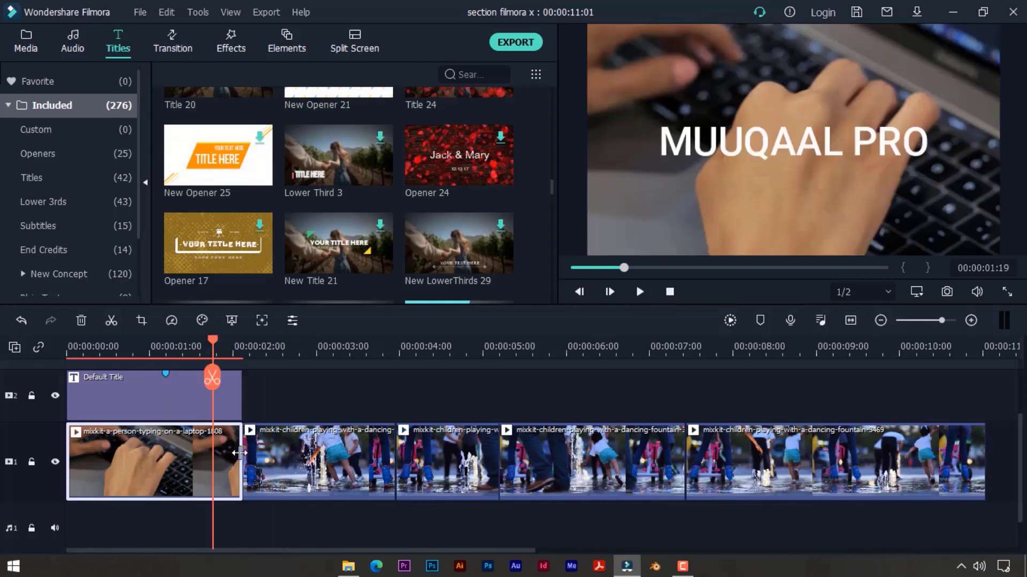
click(173, 41)
scroll(308, 185, down, 10)
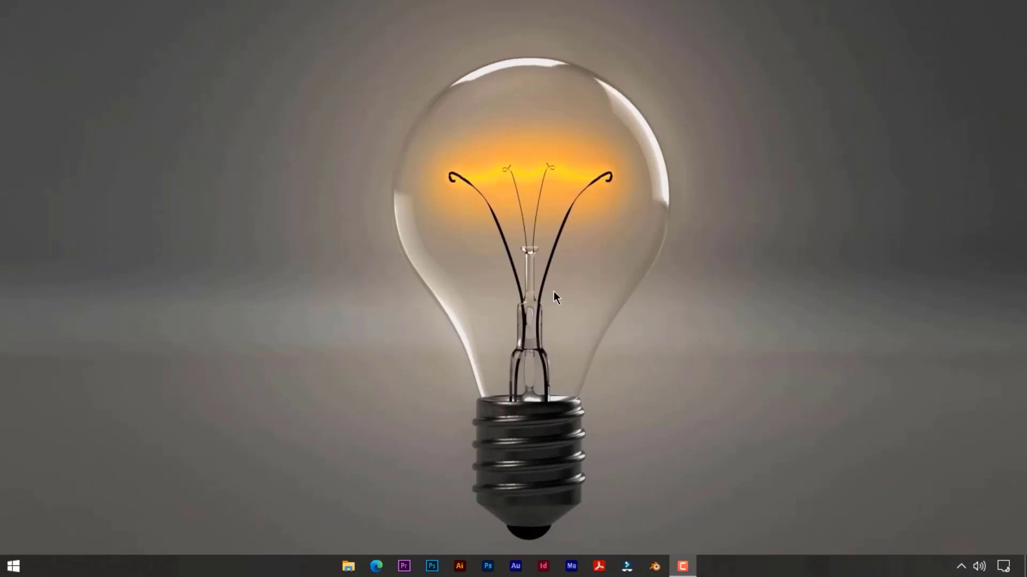
Open Wondershare Filmora and import mixkit-a-person-typing-on-a-laptop-1808.mp4 from the filmora x course folder into the project media
click(627, 566)
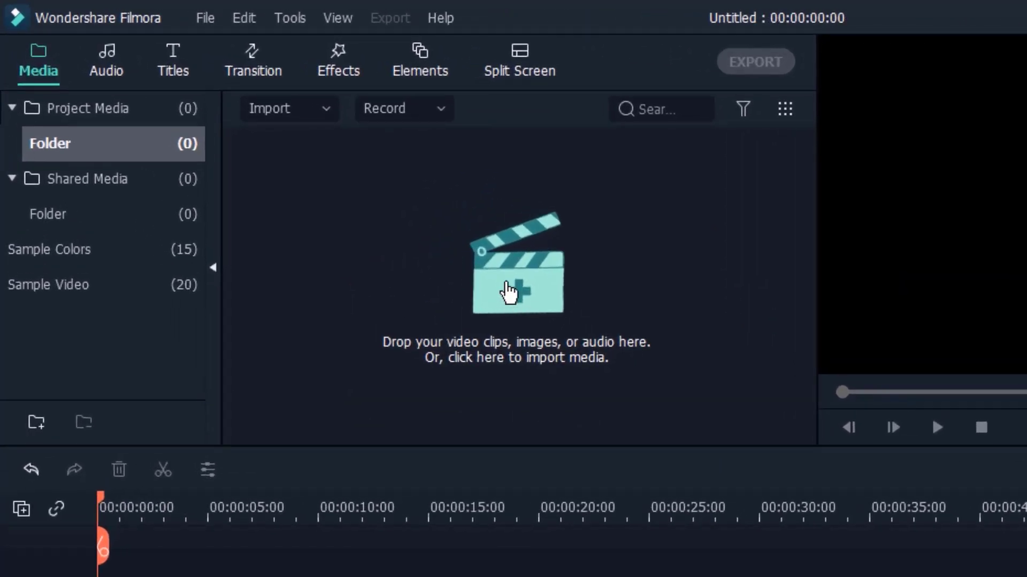
click(509, 293)
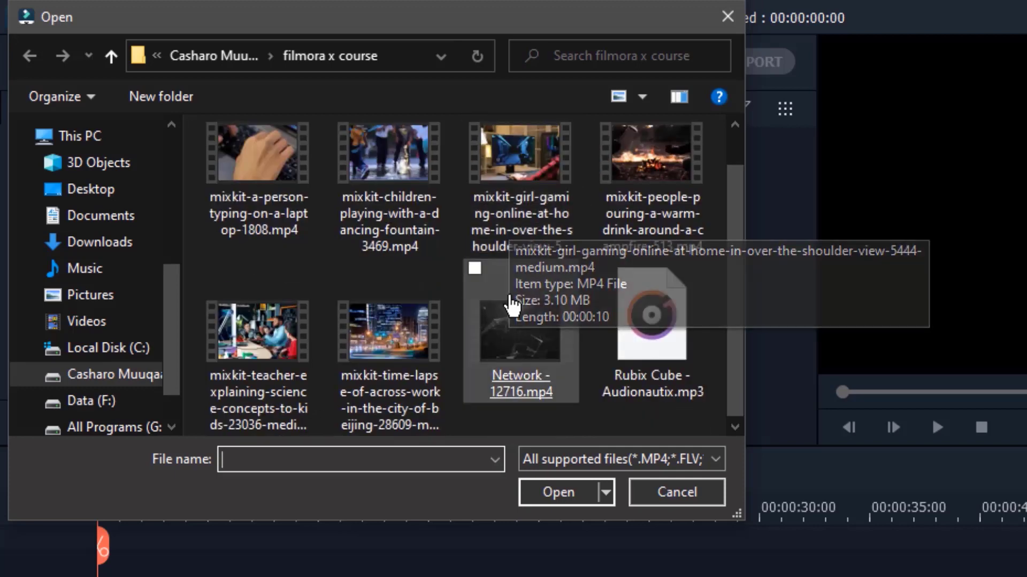
double_click(297, 221)
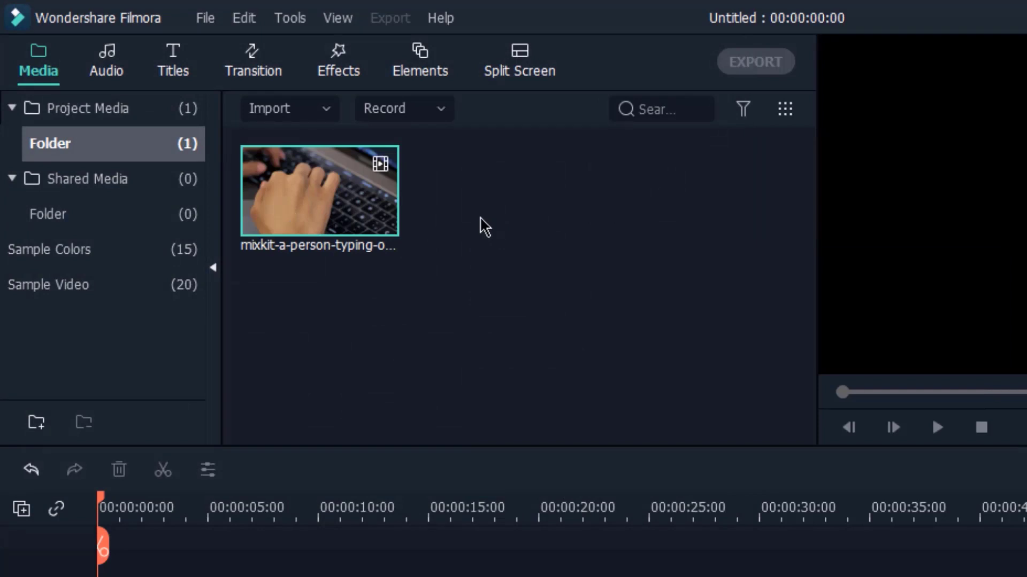
click(306, 112)
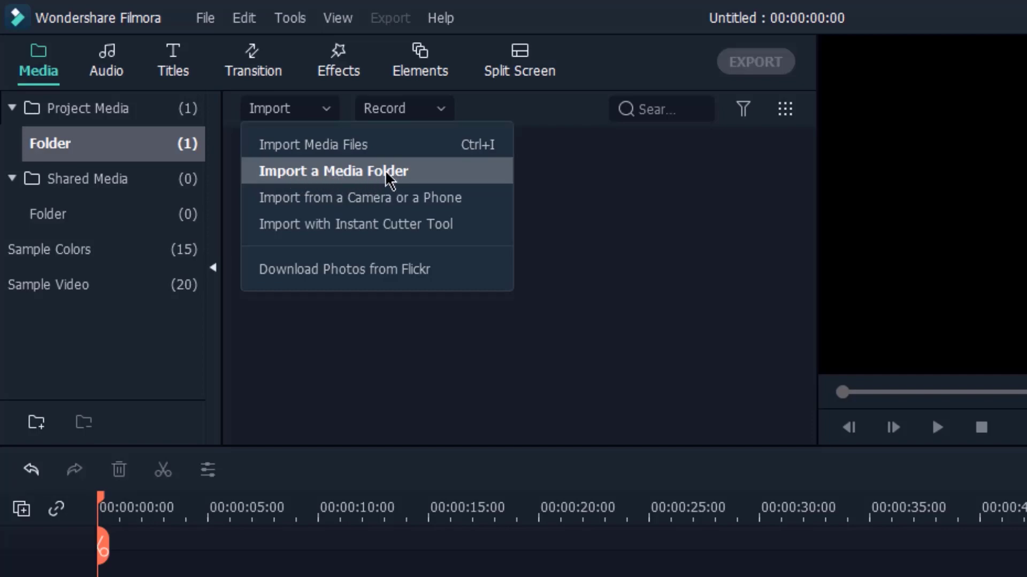
click(337, 172)
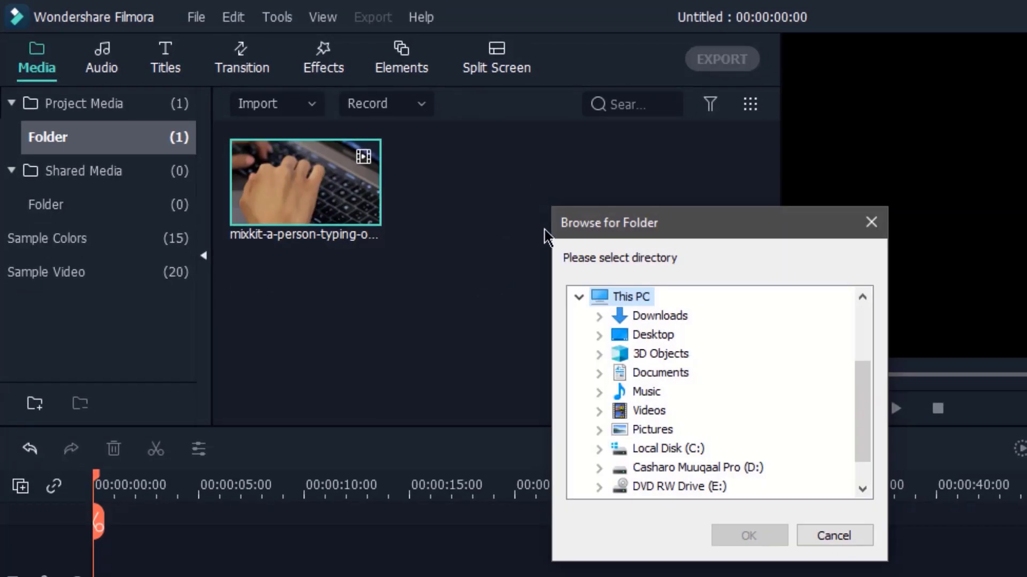
scroll(653, 478, down, 1)
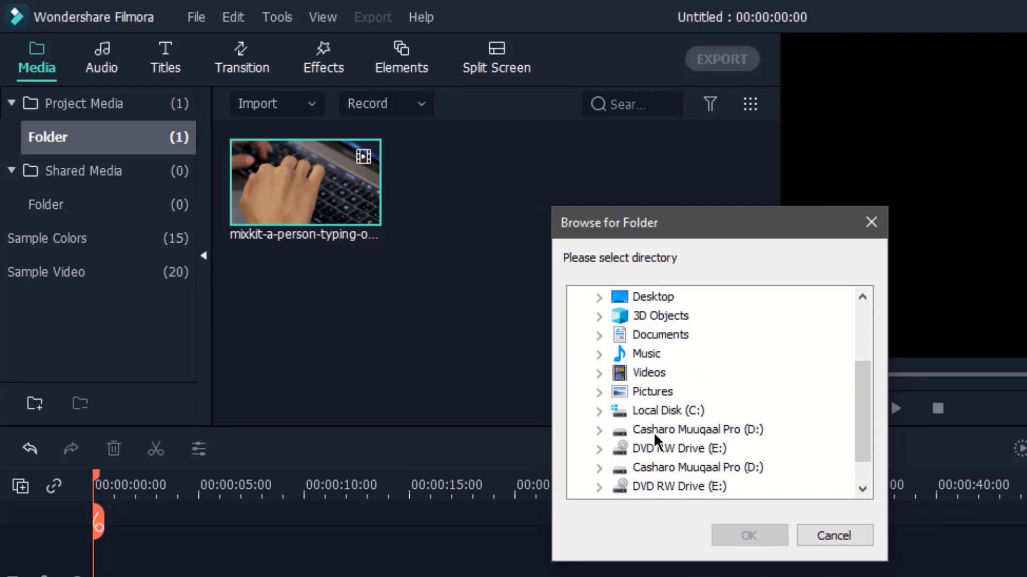
click(878, 215)
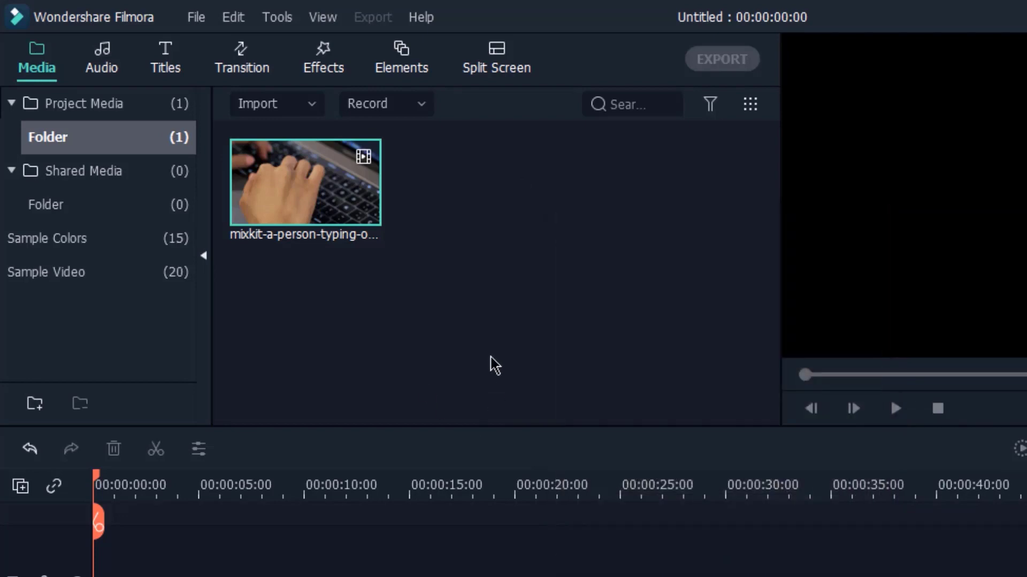
Import mixkit-children-playing-with-a-dancing-fountain-3469.mp4 into the project media
click(289, 105)
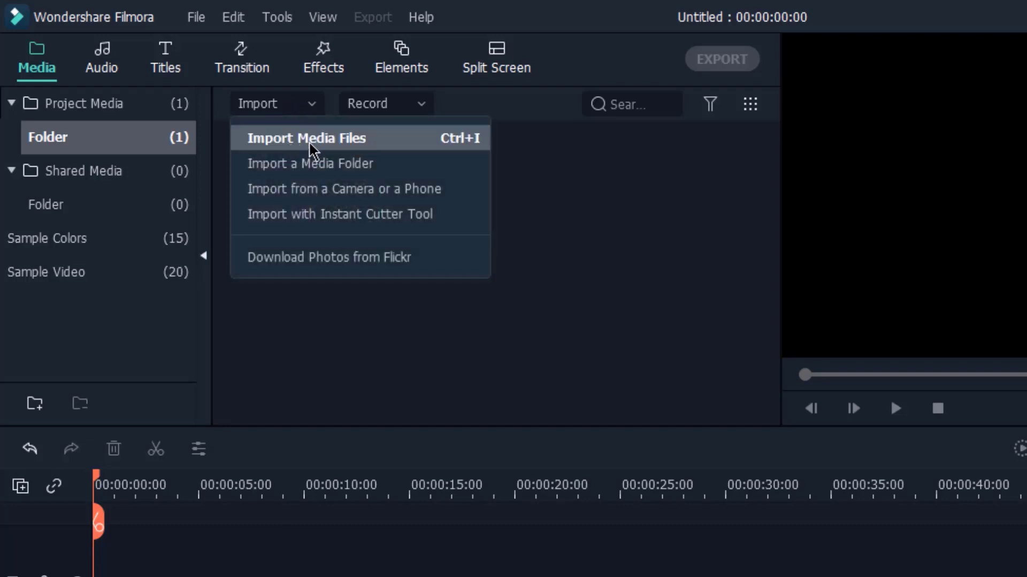
click(353, 140)
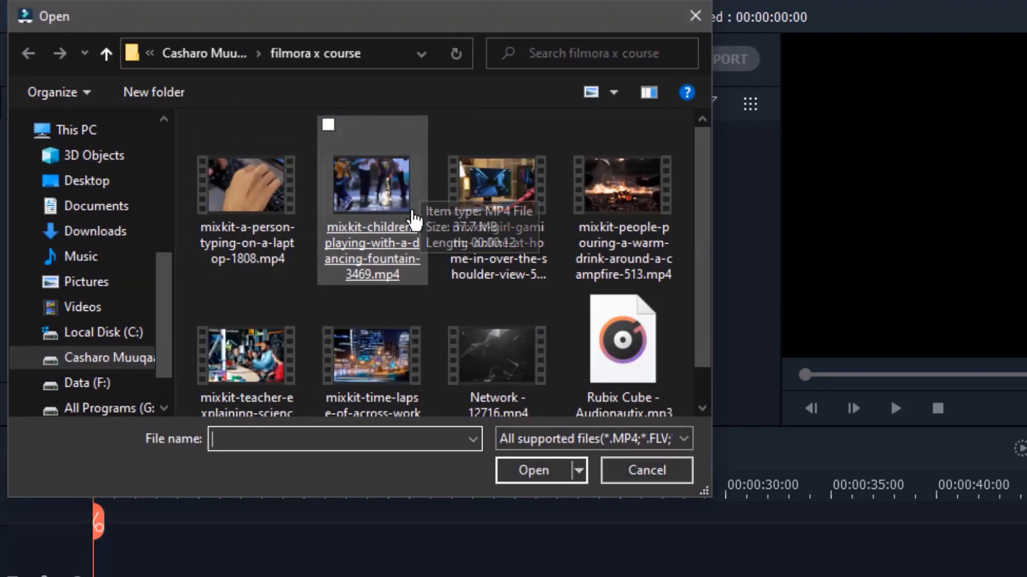
double_click(414, 219)
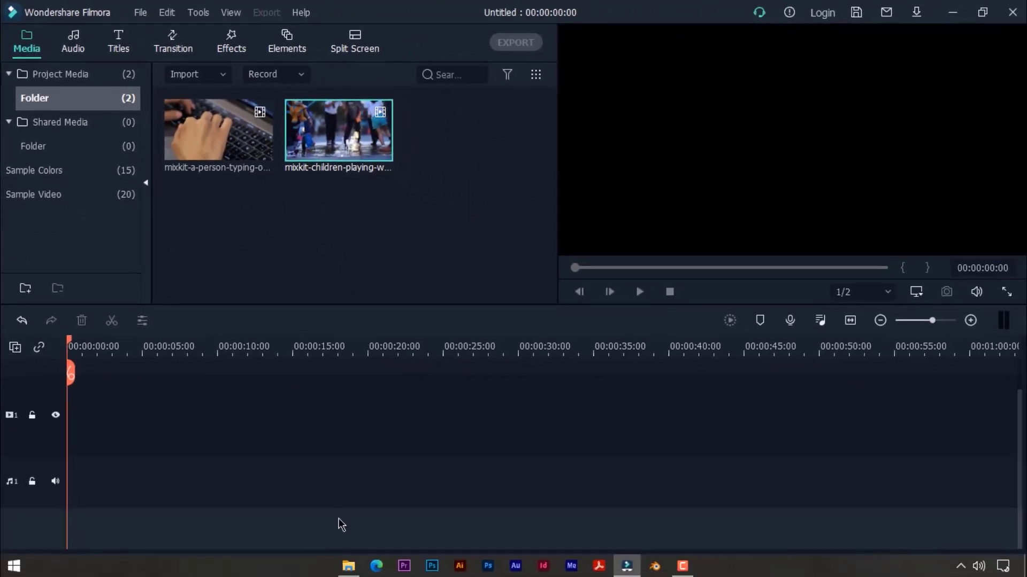
Import the campfire, girl-gaming and teacher-explaining-science clips from the filmora x course folder into the project media
click(353, 562)
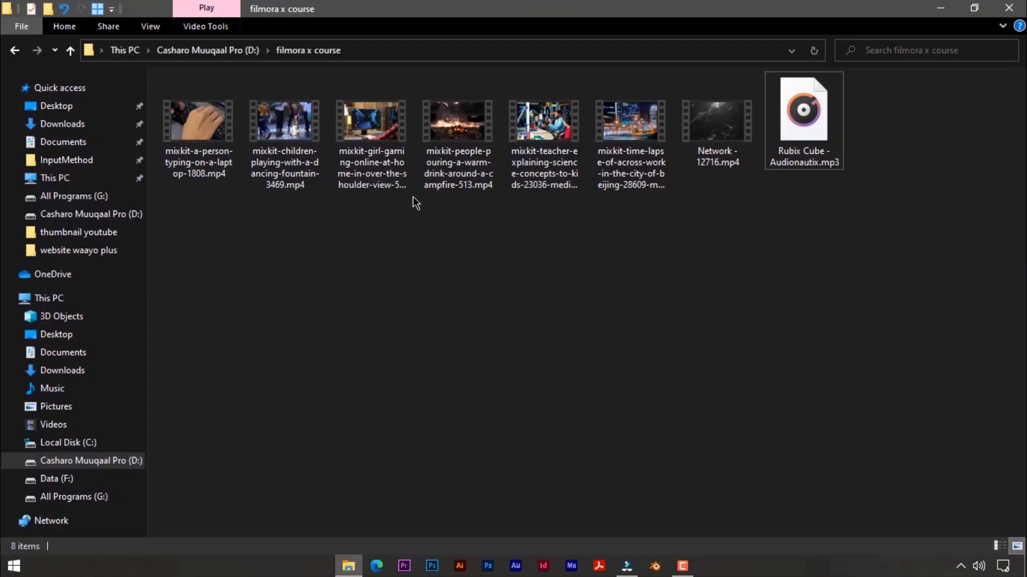
drag(452, 179, 450, 209)
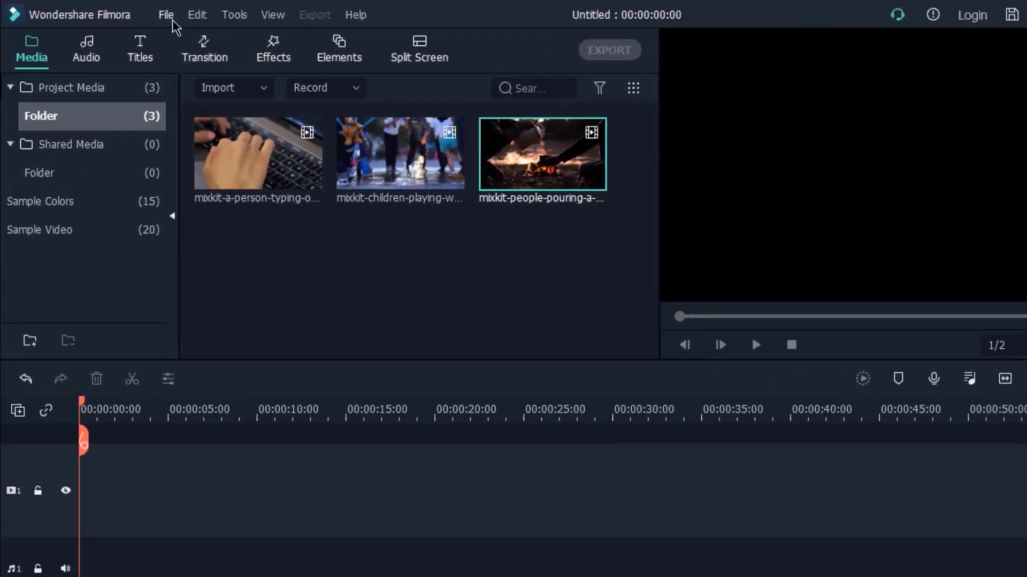
click(141, 13)
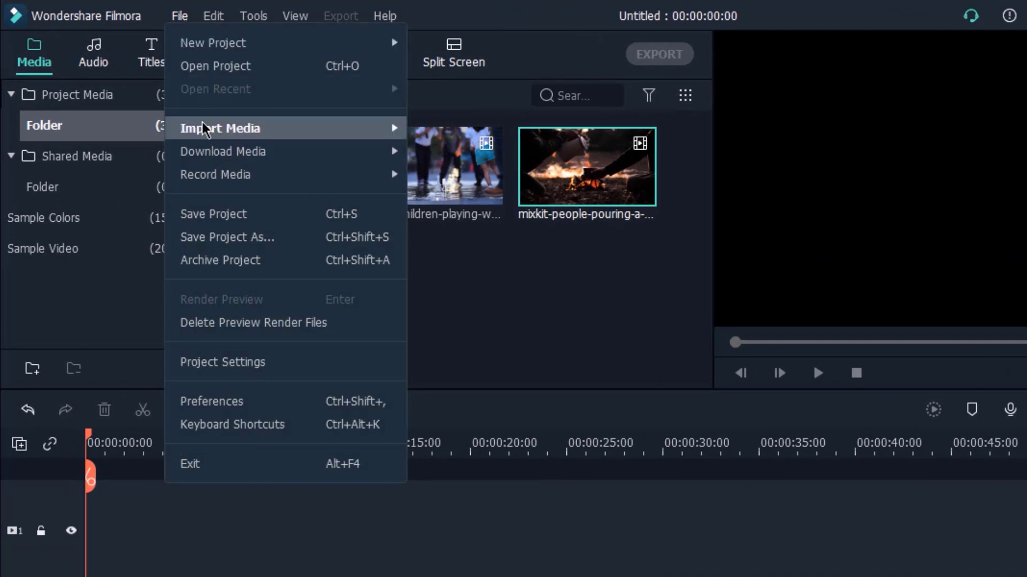
mouse_move(206, 131)
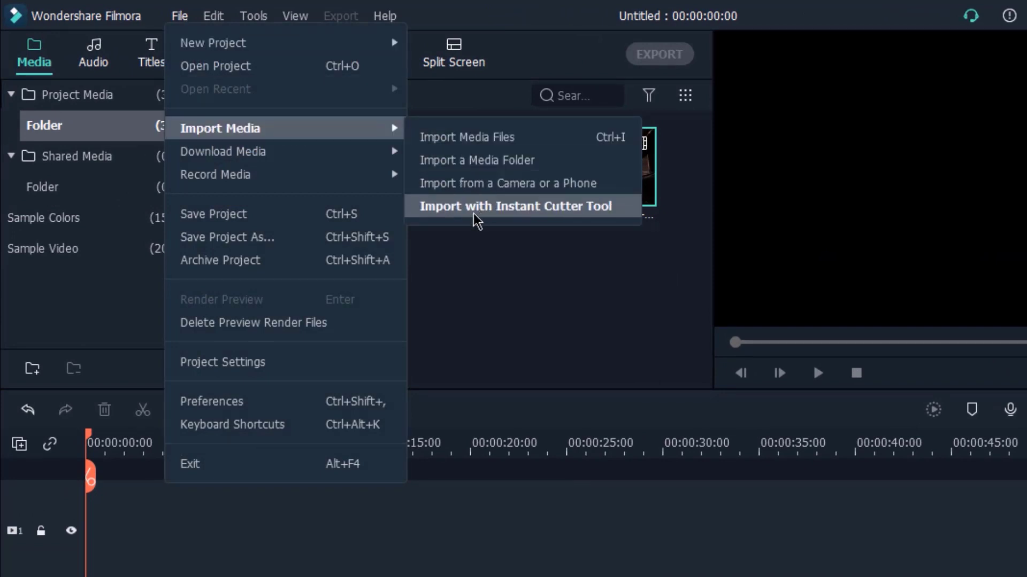
click(473, 136)
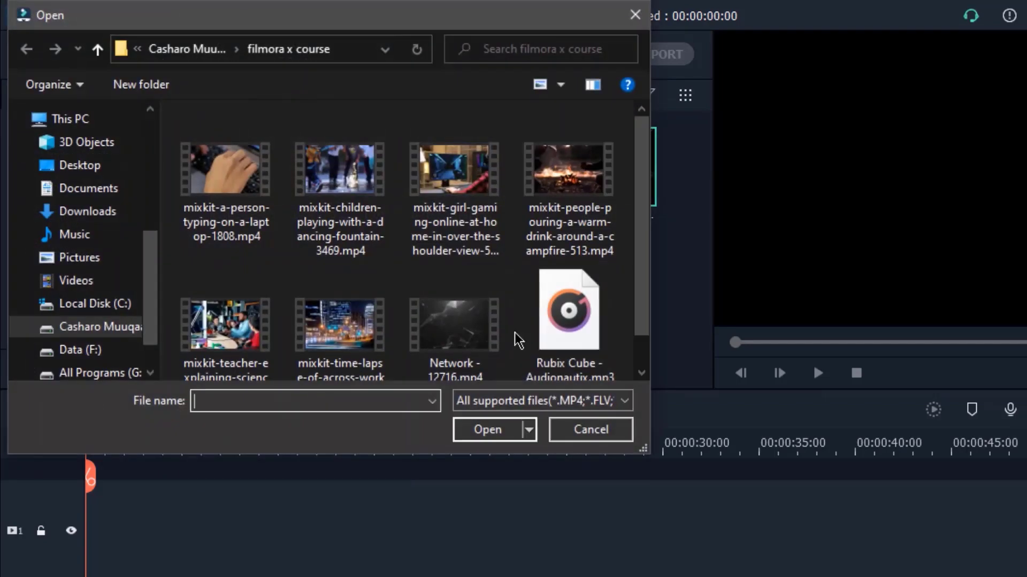
double_click(259, 323)
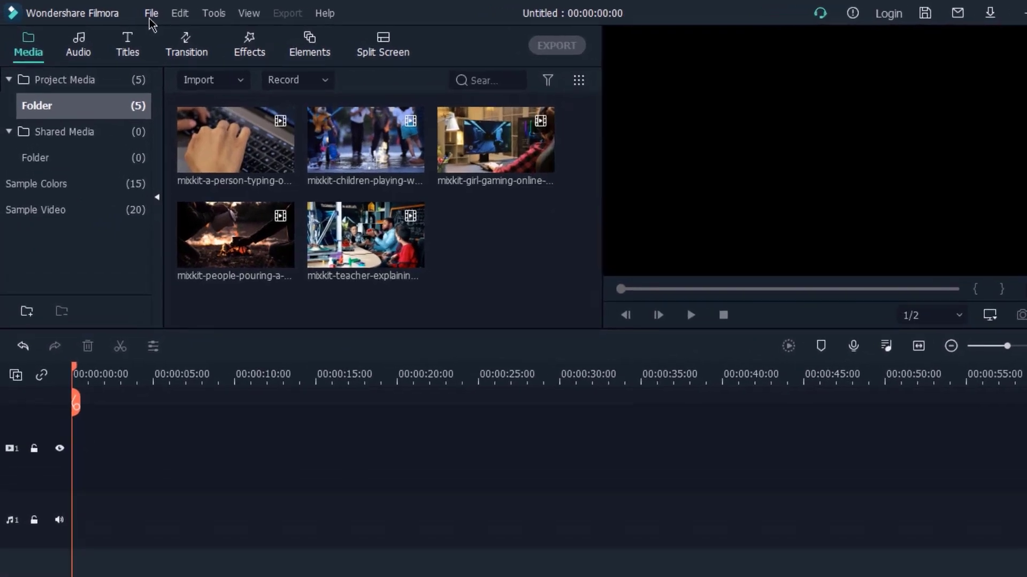
Save the project as "section filmora x" in the filmora x course folder
click(151, 14)
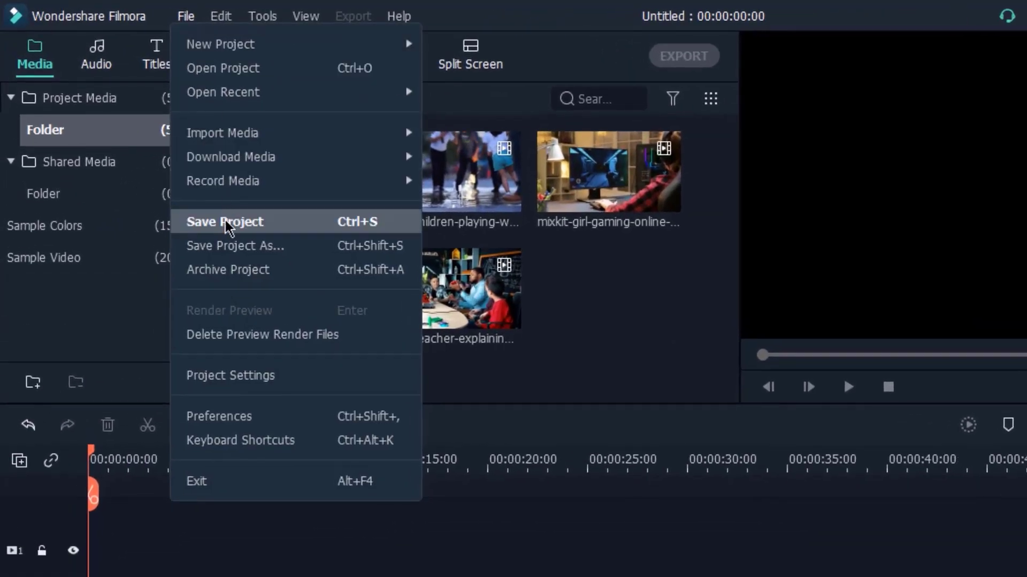
click(227, 221)
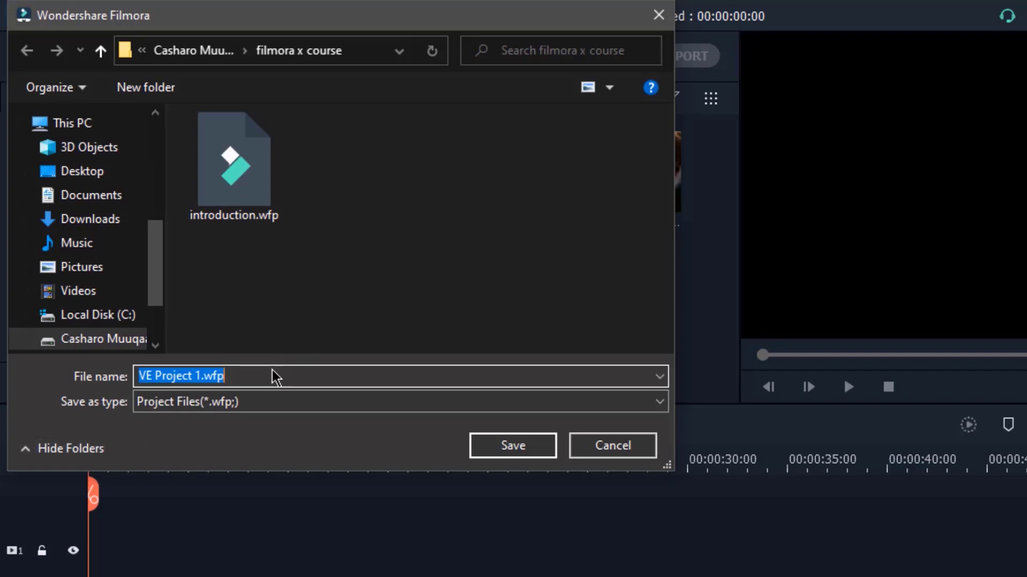
text(section filmora x)
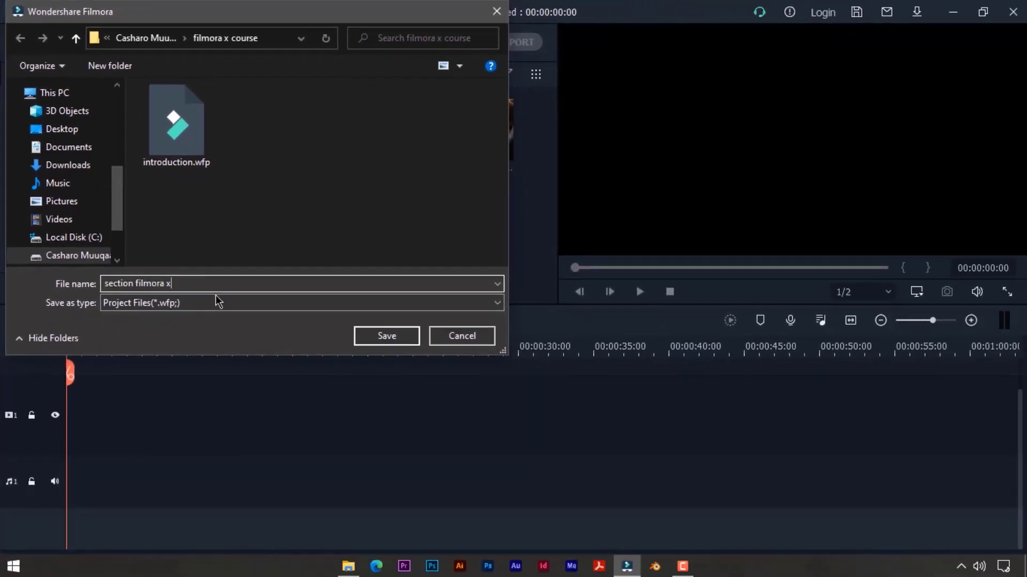
click(389, 338)
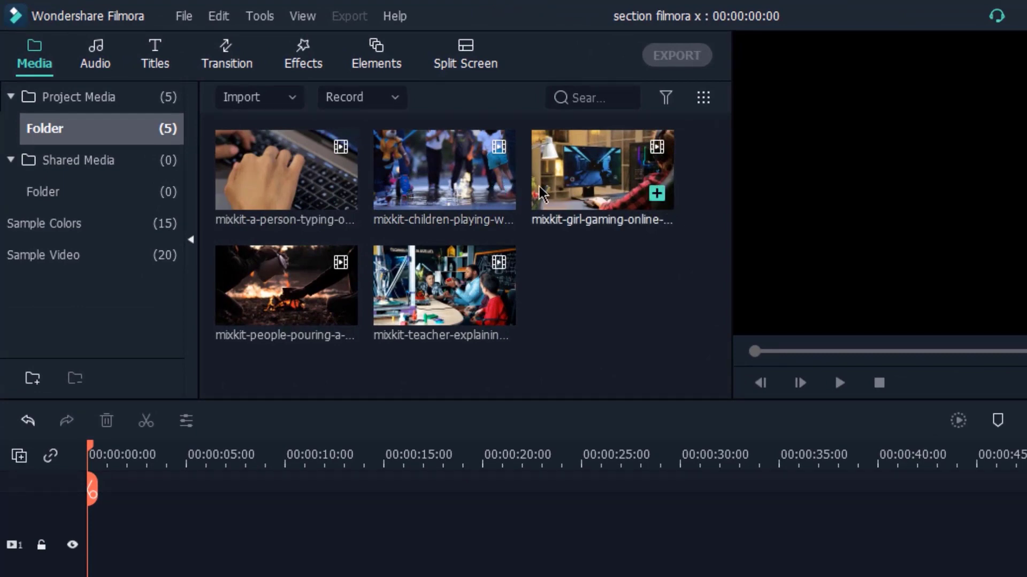
Place the dancing-fountain clip at the start of video track 1, keeping the 1920 x 1080 25fps project settings, and preview it up to 00:00:06:21
click(501, 195)
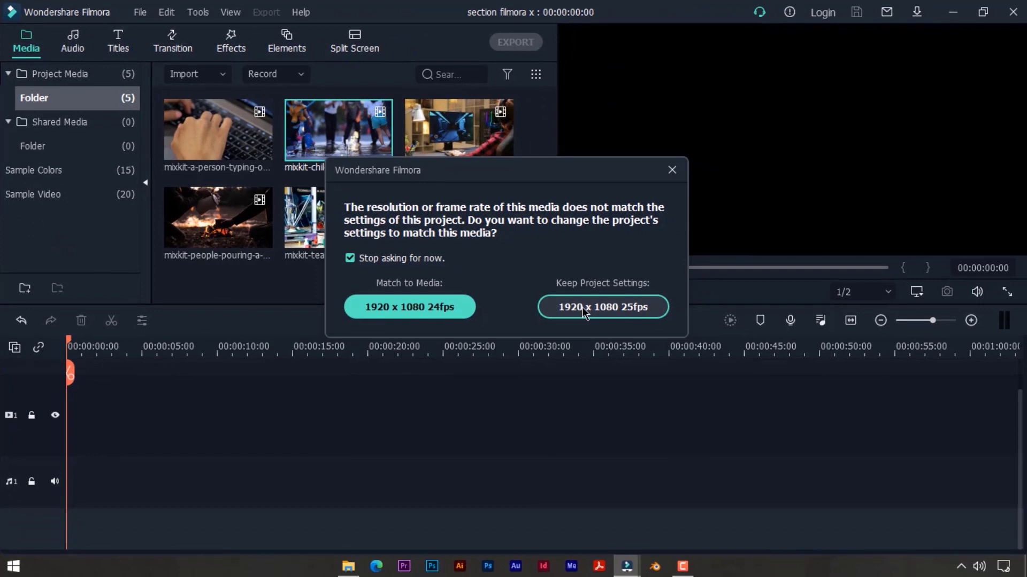
click(575, 307)
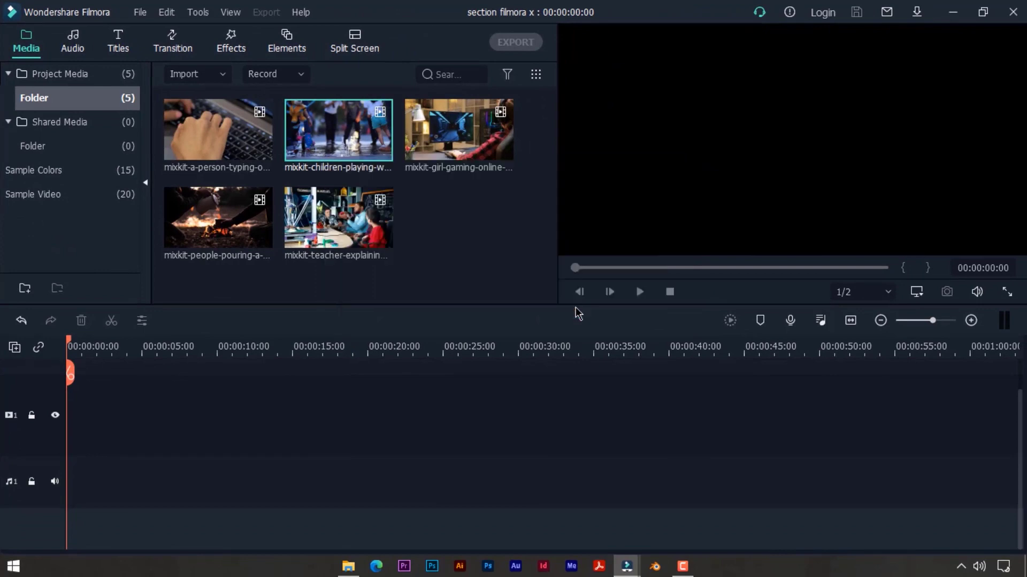
click(342, 340)
drag(339, 338, 357, 357)
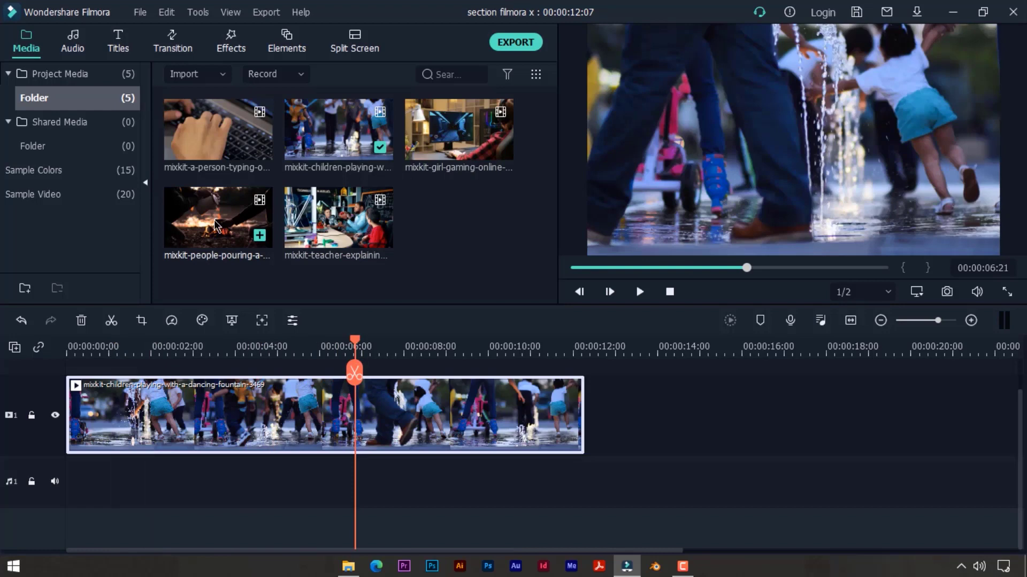
Try placing the campfire clip directly after the fountain clip on video track 1, preview it, and delete it from the timeline
drag(215, 224, 585, 413)
click(634, 351)
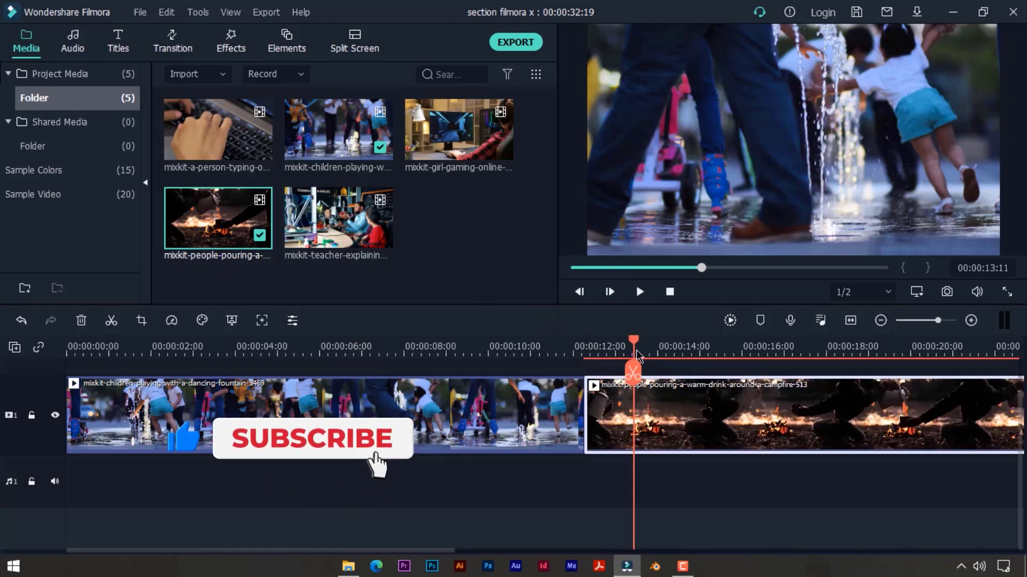
drag(637, 356, 679, 353)
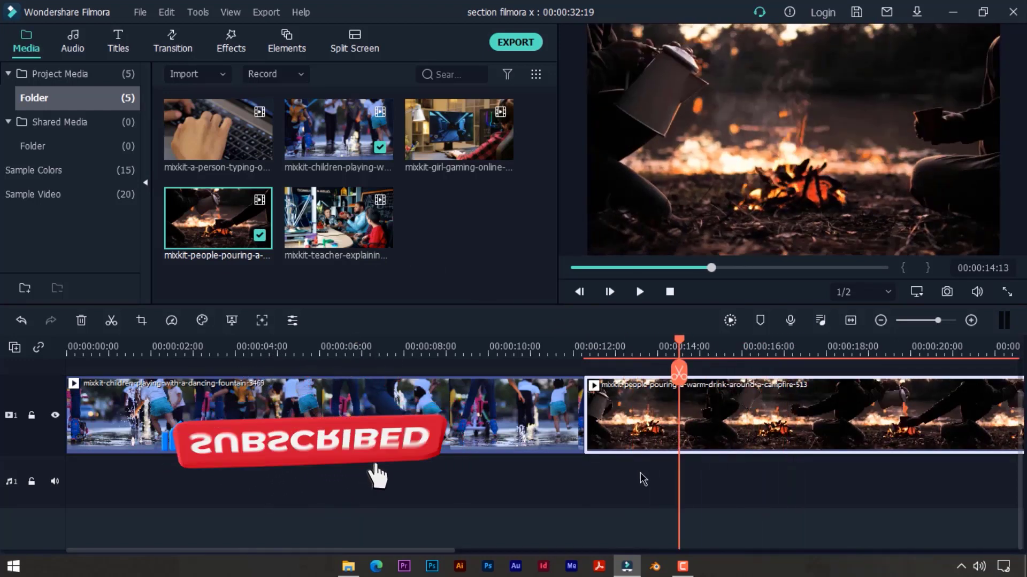
key(Delete)
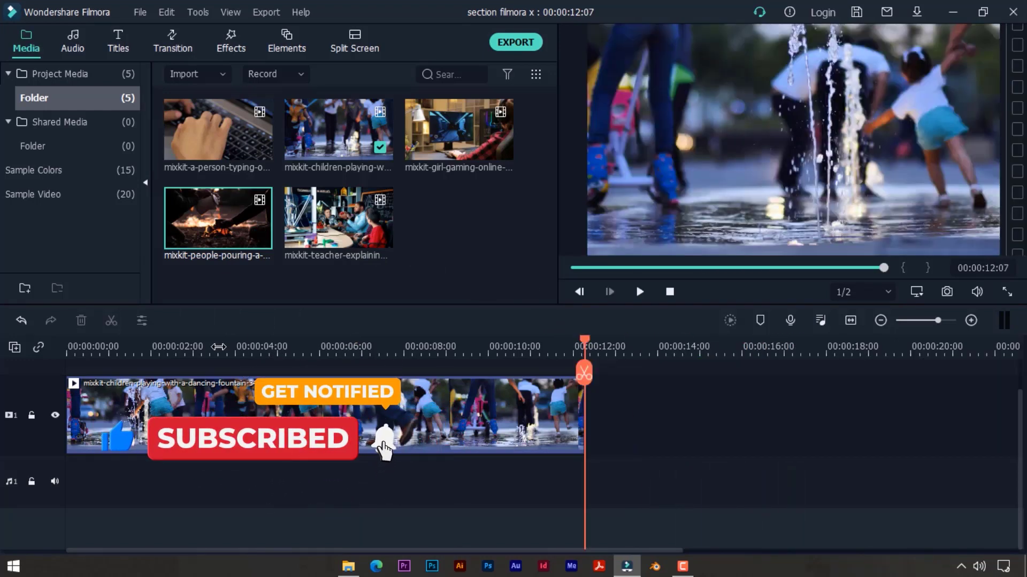
Scrub through the beginning of the fountain clip and park the playhead at 00:00:03:09
click(218, 347)
click(177, 346)
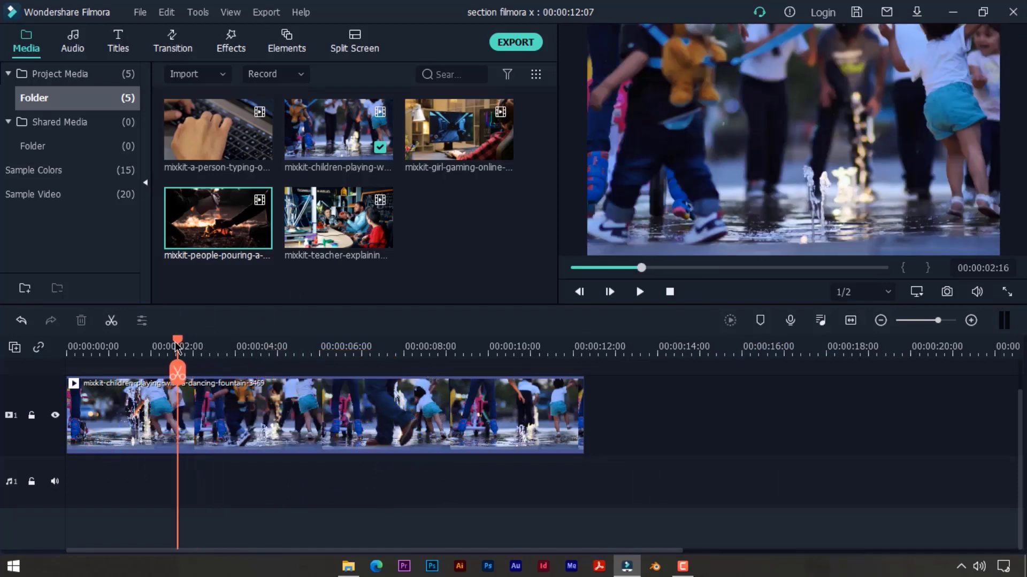
drag(177, 346, 210, 348)
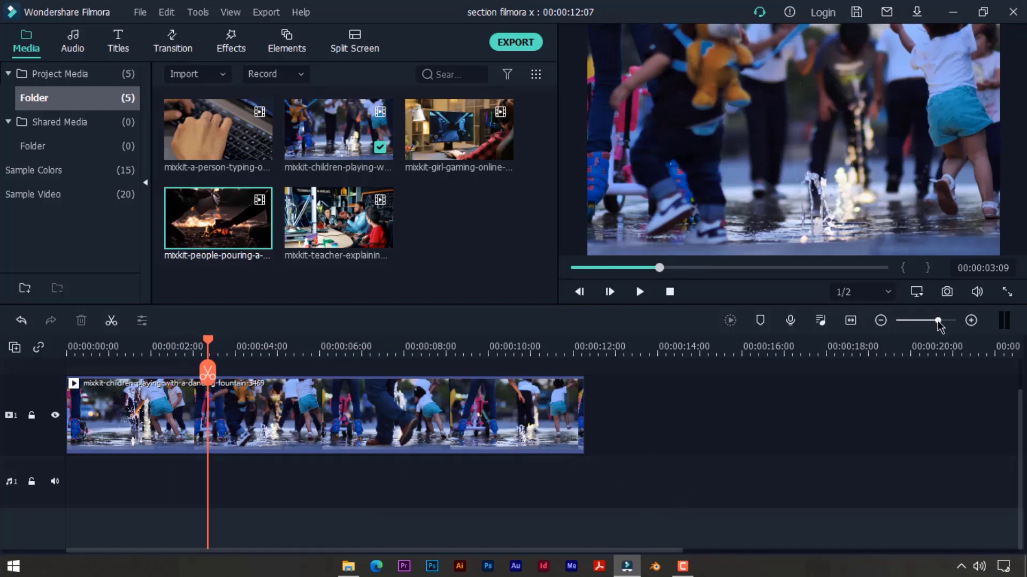
Examine the fountain clip at several timeline zoom levels, ending with the whole clip fitted to the timeline
mouse_move(939, 326)
mouse_down()
mouse_move(897, 316)
mouse_move(940, 321)
mouse_up()
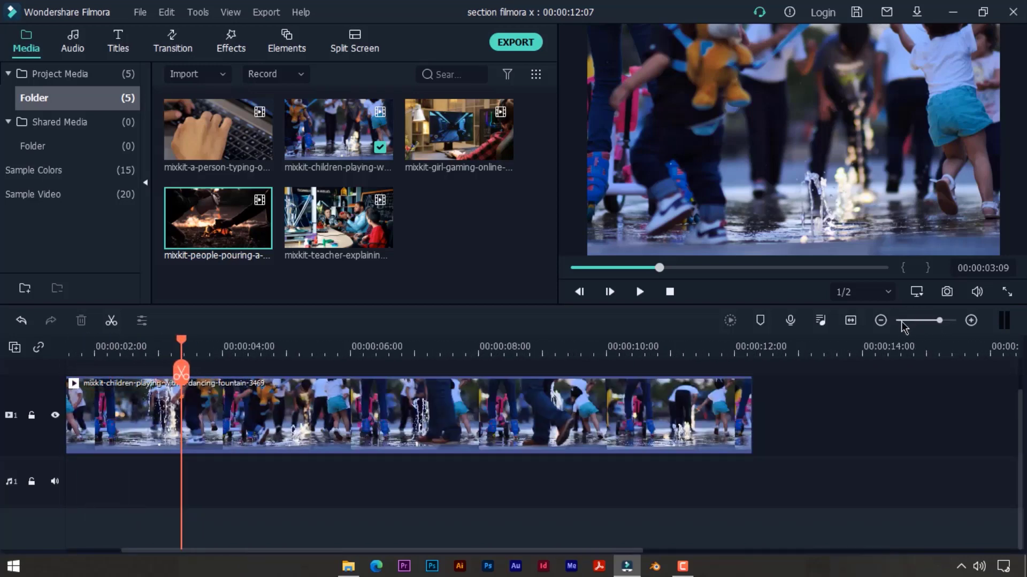
click(881, 321)
click(881, 320)
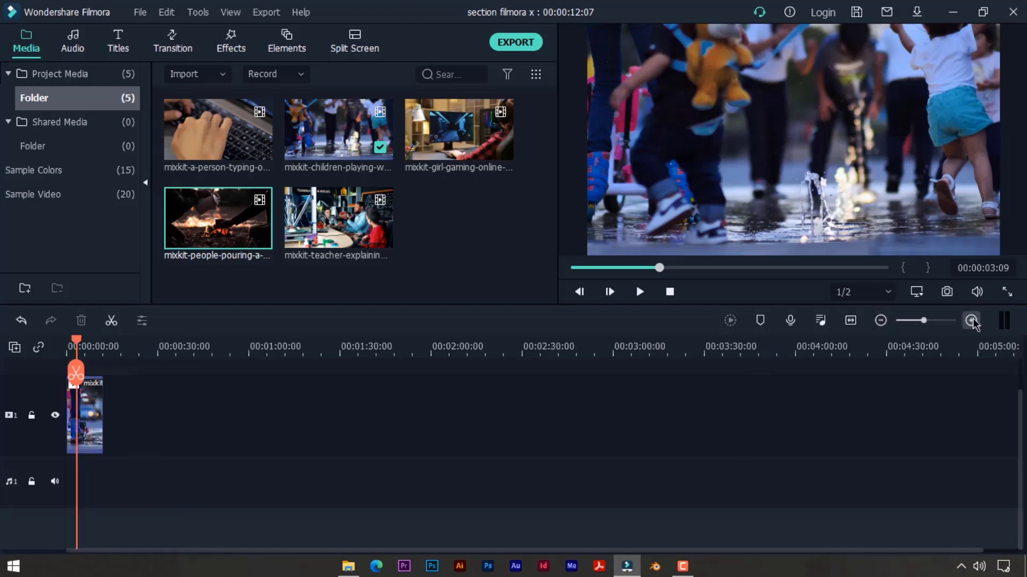
click(972, 321)
click(972, 320)
click(971, 321)
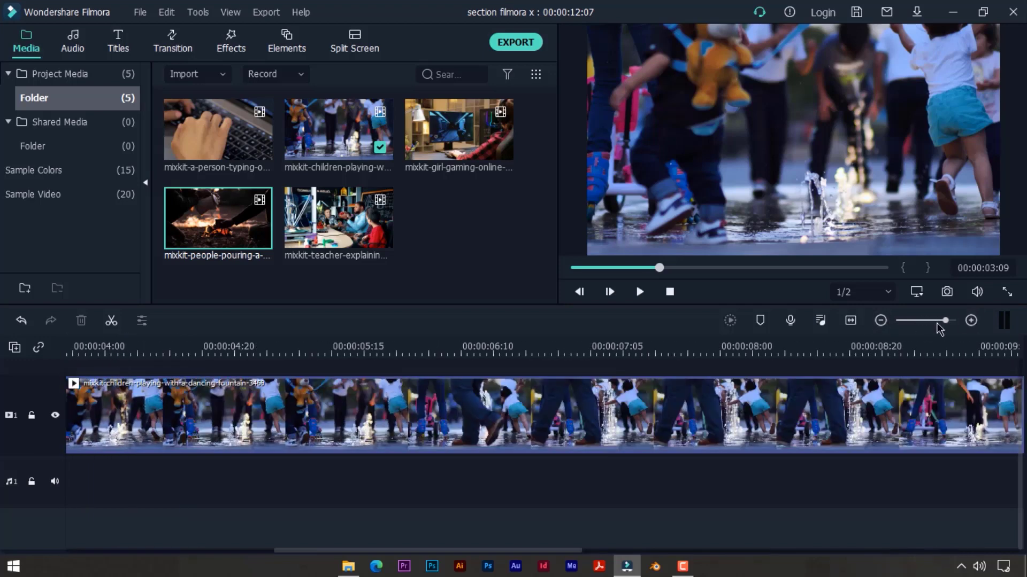
click(881, 320)
click(881, 321)
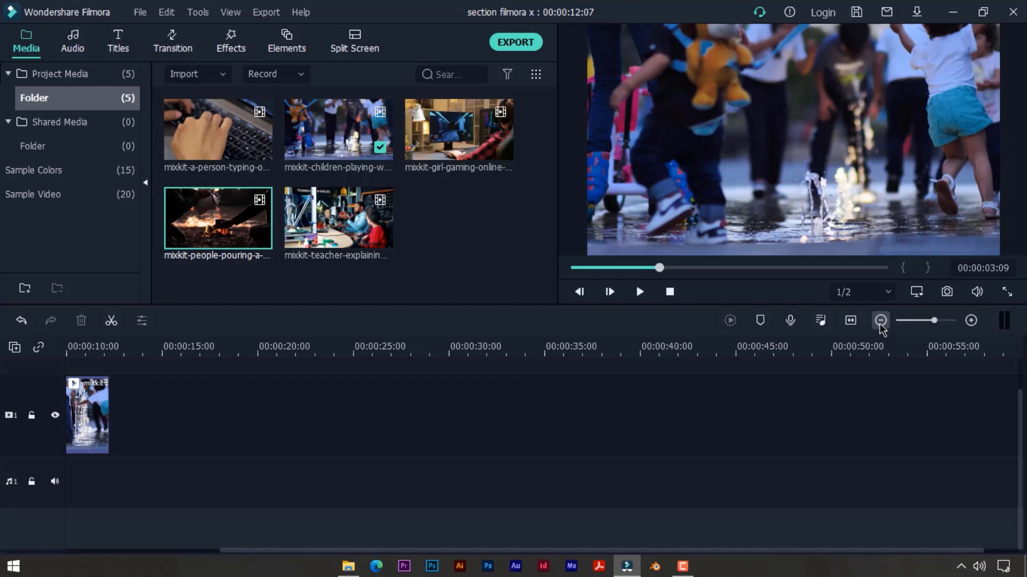
click(850, 321)
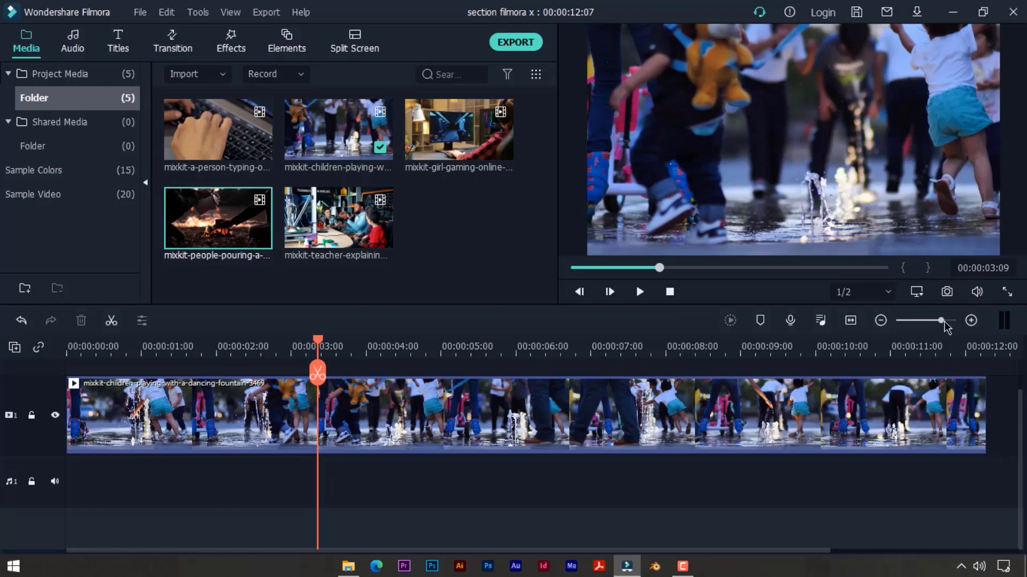
mouse_move(944, 323)
mouse_down()
mouse_move(932, 322)
mouse_move(961, 323)
mouse_up()
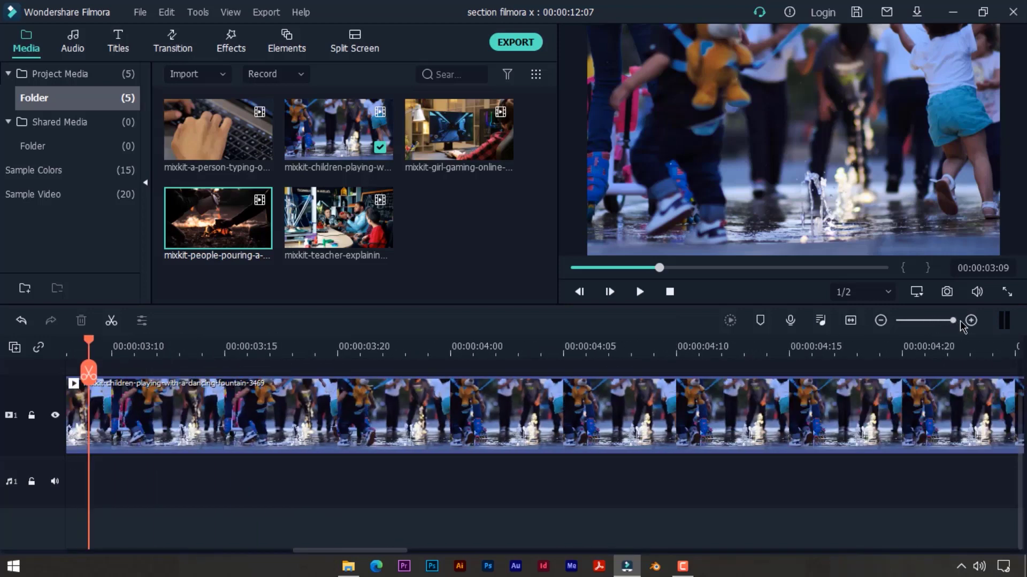
click(853, 320)
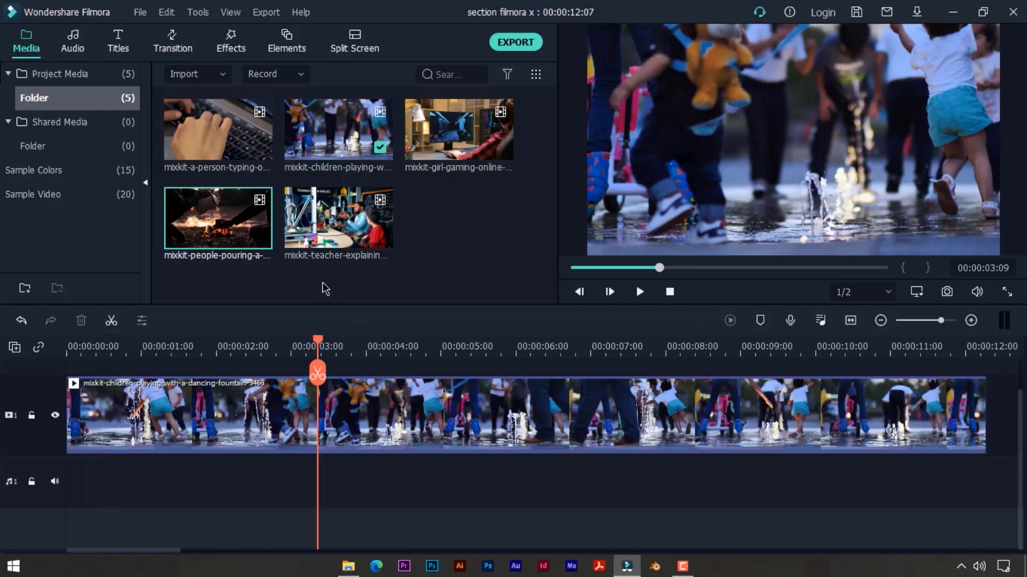
Try to move the fountain clip onto audio track 1, and move it up a video track and back to video track 1
scroll(283, 422, up, 1)
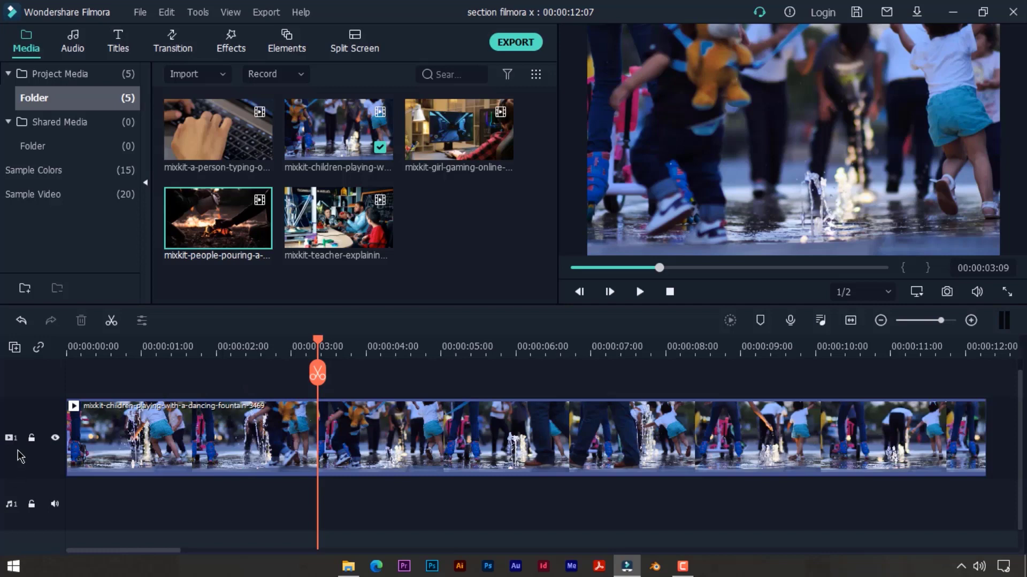
scroll(20, 456, down, 1)
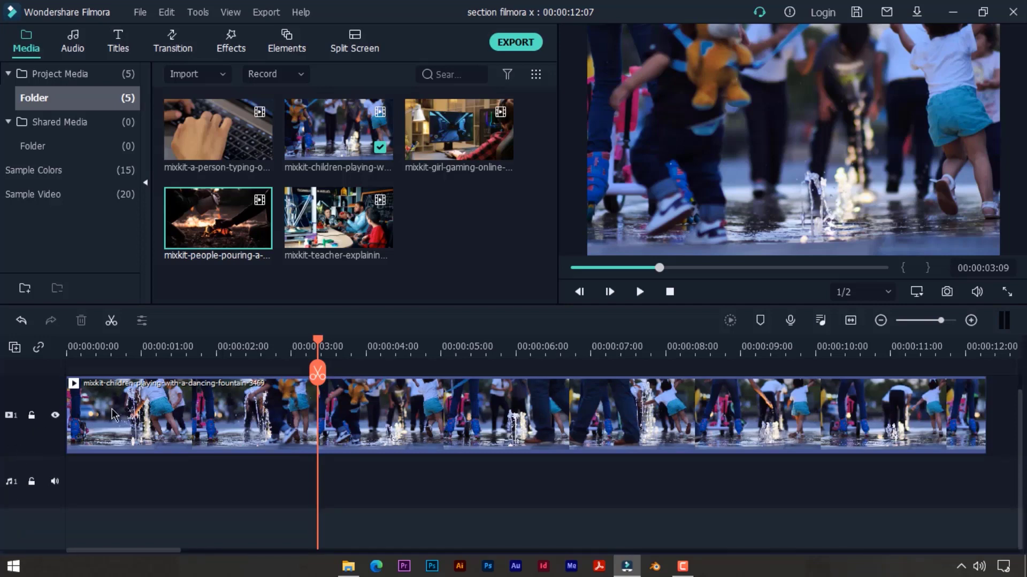
drag(113, 415, 106, 504)
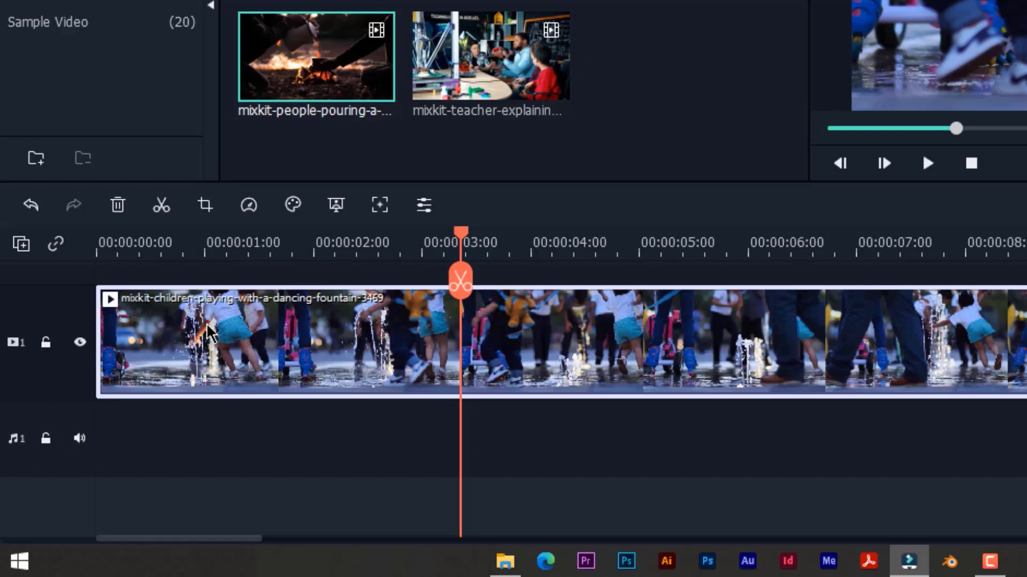
drag(212, 333, 202, 459)
drag(185, 381, 193, 321)
scroll(190, 434, up, 1)
scroll(192, 436, up, 1)
drag(193, 390, 196, 469)
scroll(195, 466, down, 4)
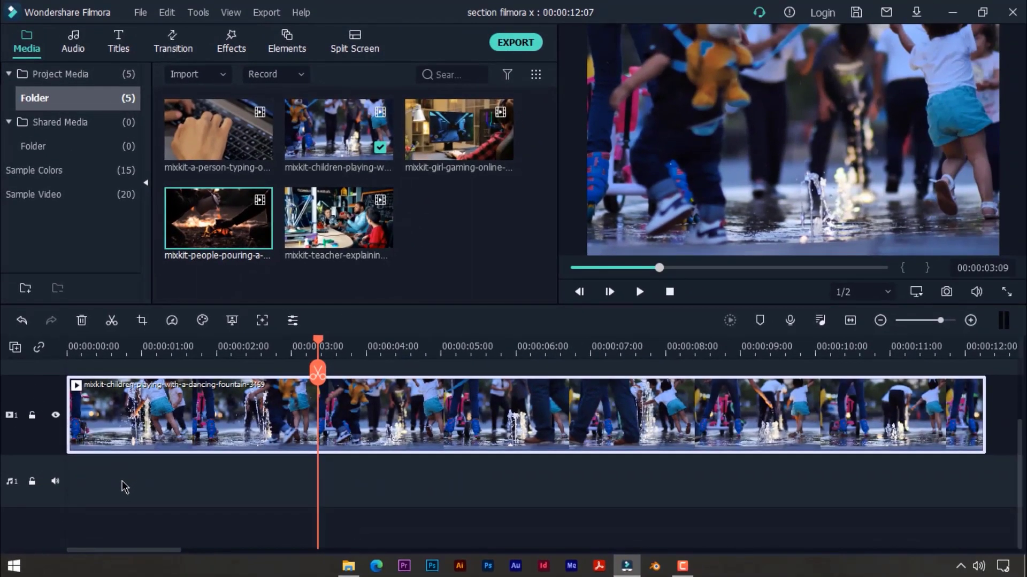
scroll(125, 487, up, 1)
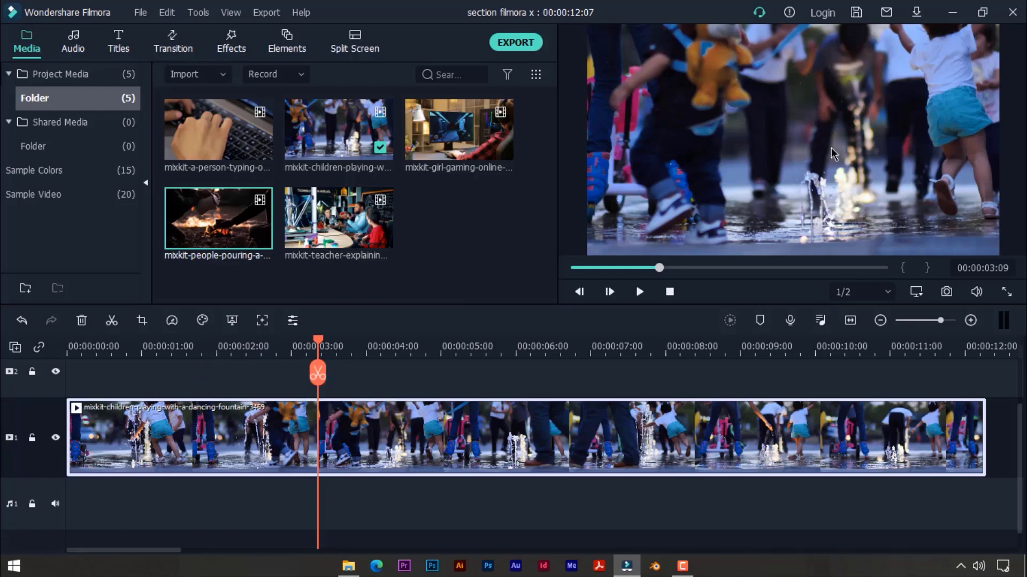
Split the fountain clip at 00:00:04:01 and shift its second part further along video track 1, leaving a gap of about 18 frames
drag(317, 373, 551, 376)
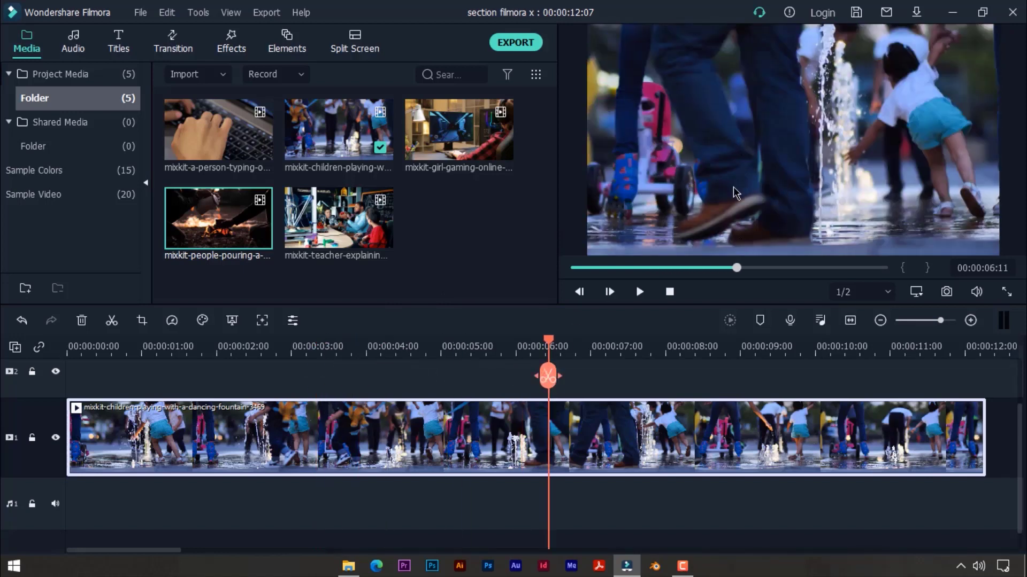
drag(548, 376, 319, 380)
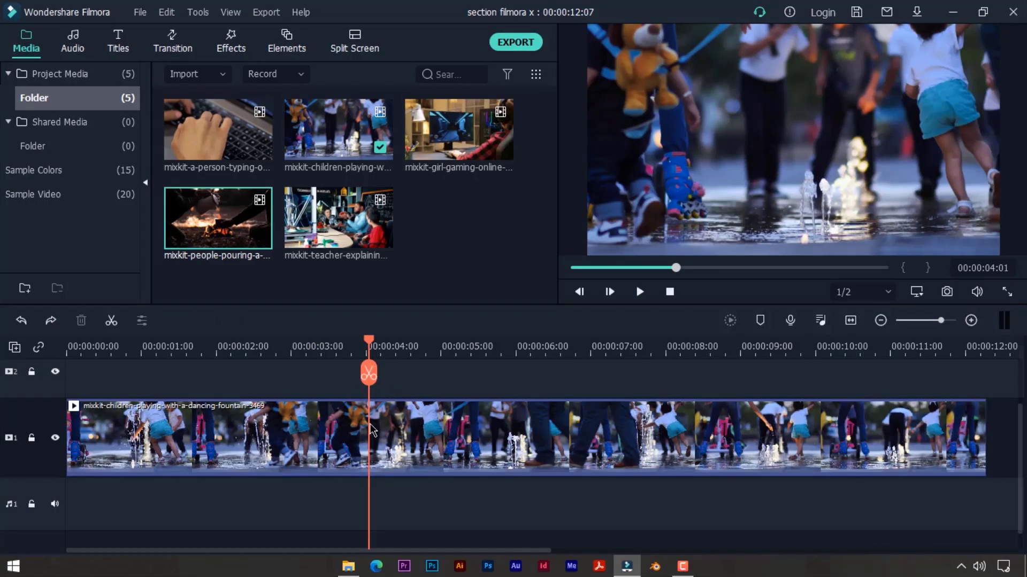
click(368, 375)
drag(407, 455, 460, 455)
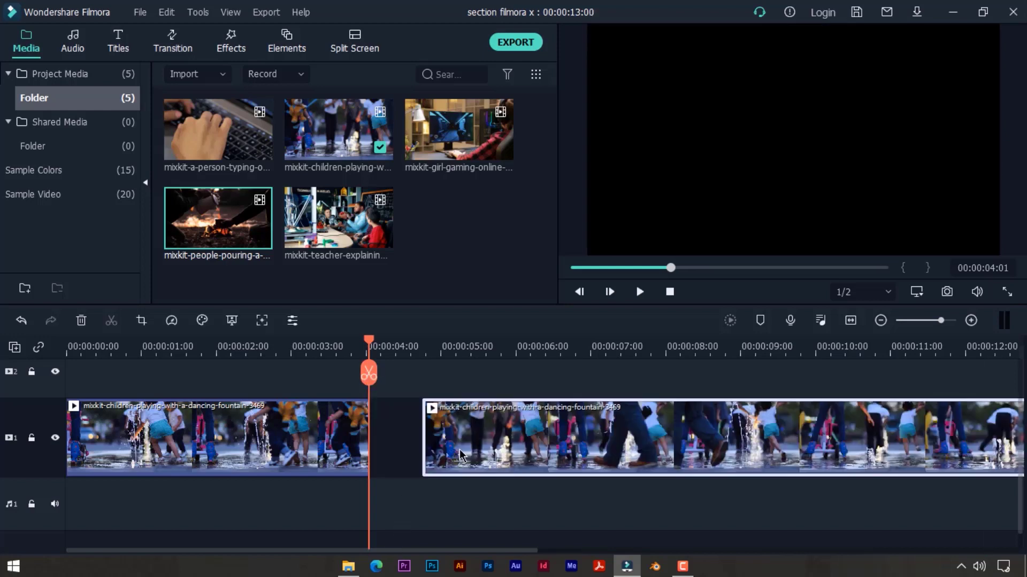
Split the first part of the fountain clip at 00:00:01:21 and shift the resulting middle piece about 10 frames further along the track
click(205, 345)
click(212, 379)
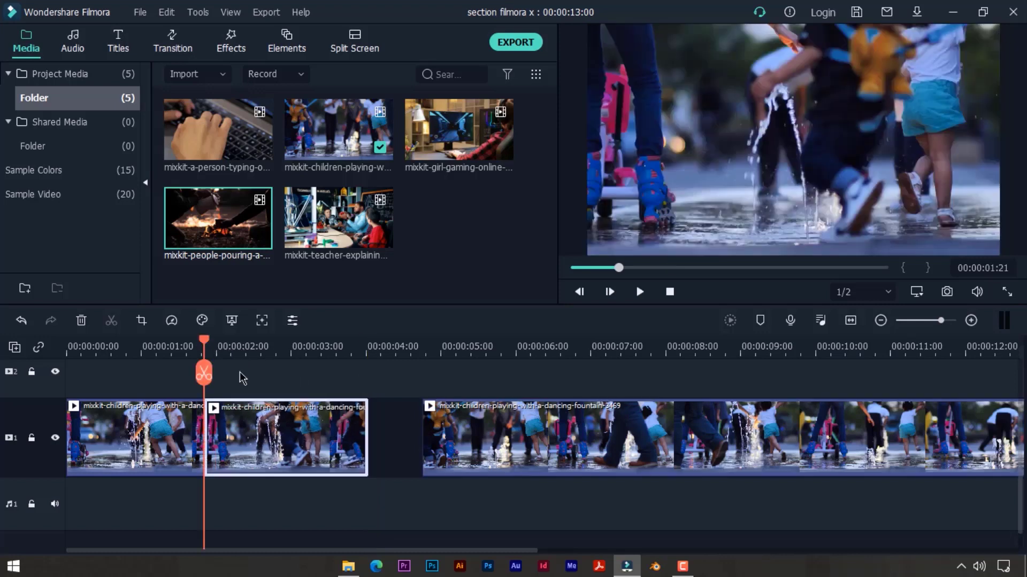
drag(305, 423, 330, 421)
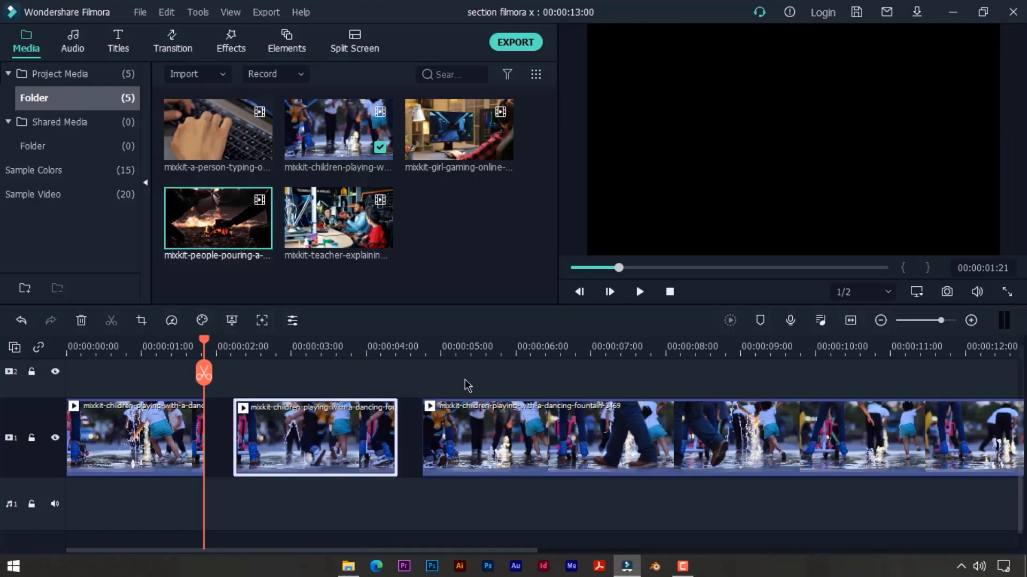
Split the last part of the fountain clip at 00:00:07:04 and shift the new rear piece about 21 frames further along video track 1
click(602, 348)
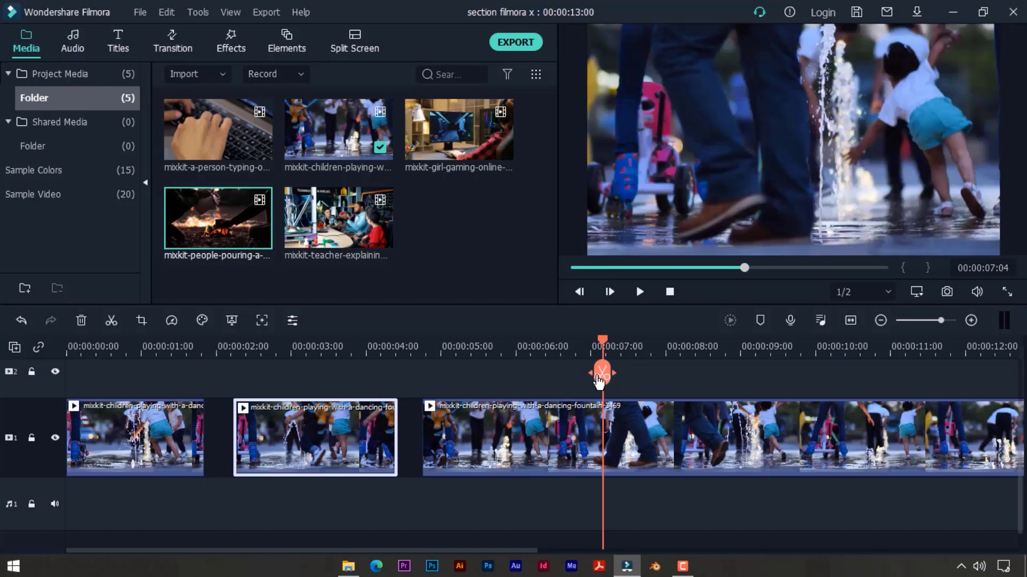
click(602, 373)
drag(639, 425, 699, 426)
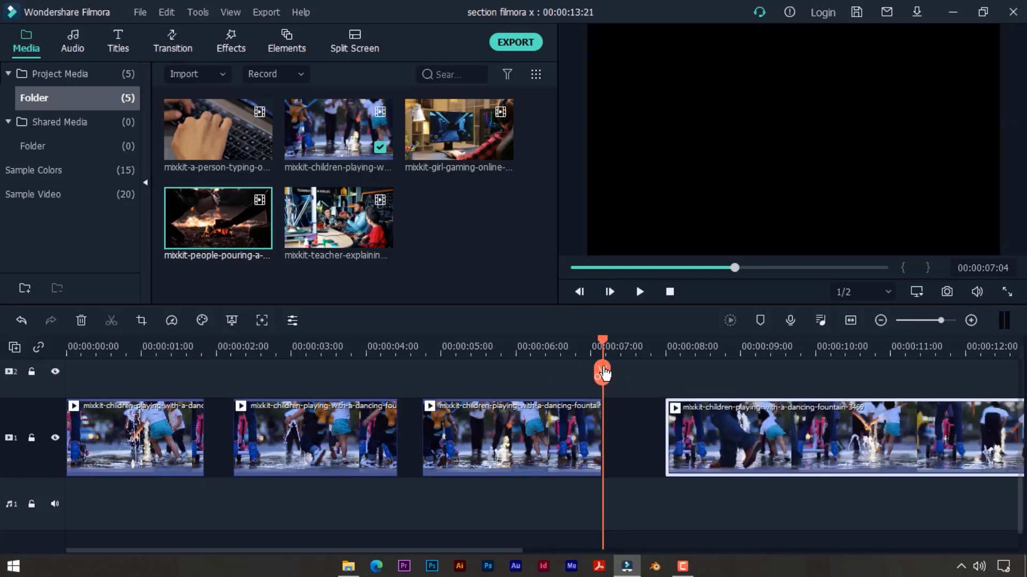
Split the last fountain piece at 00:00:10:06 and shift the part after the cut about 8 frames further along the track
click(484, 345)
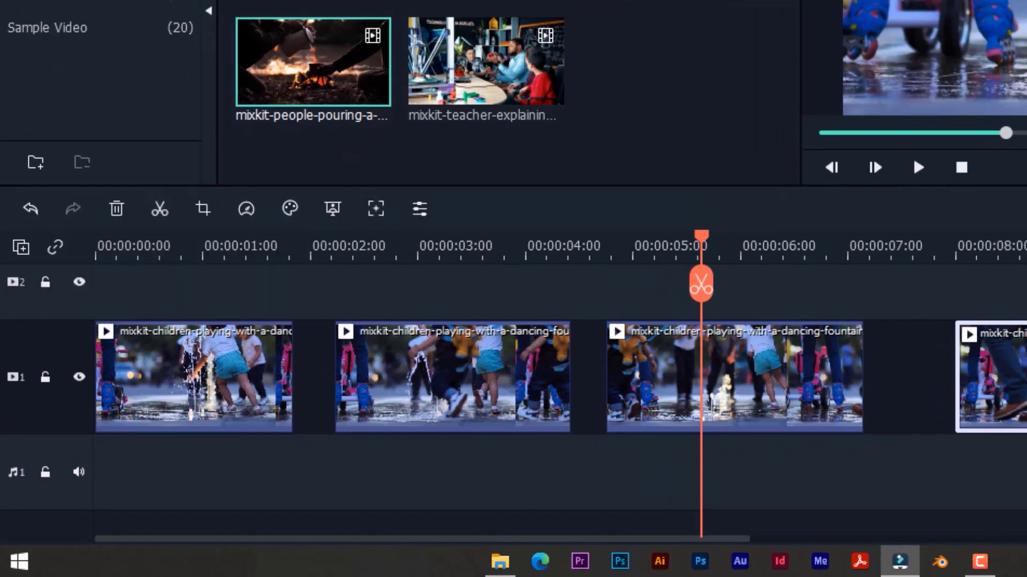
click(875, 167)
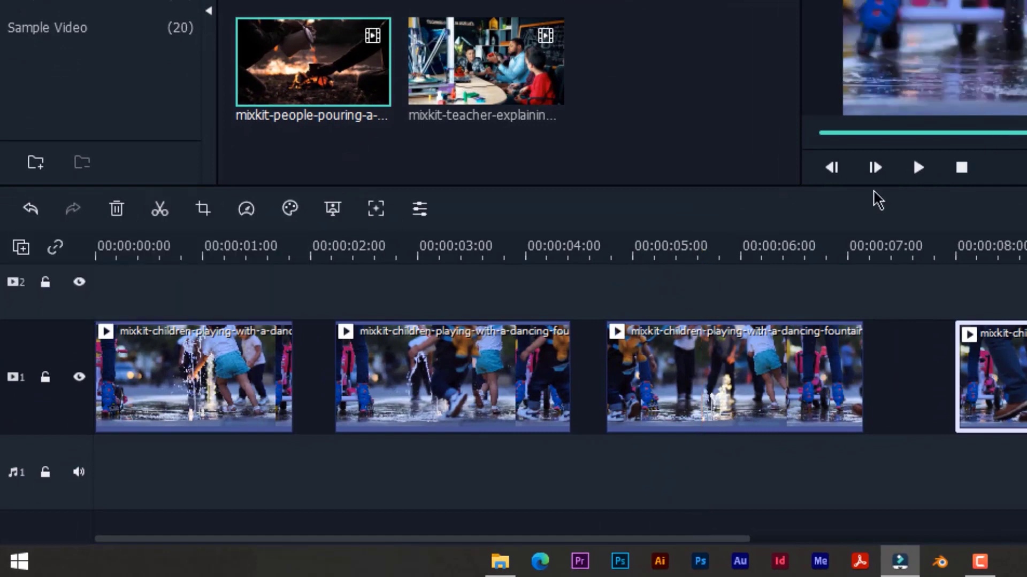
click(166, 211)
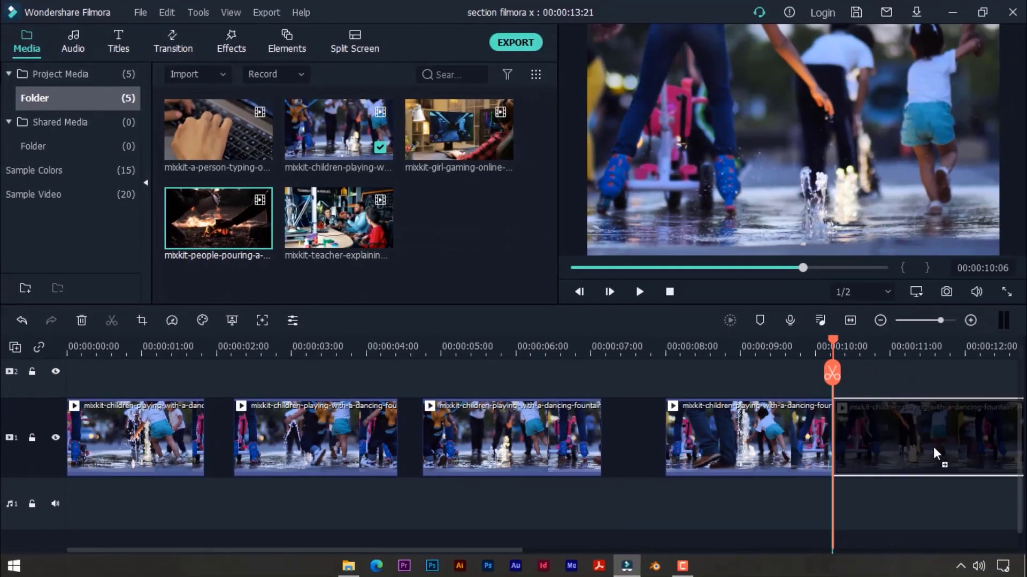
drag(933, 447, 955, 447)
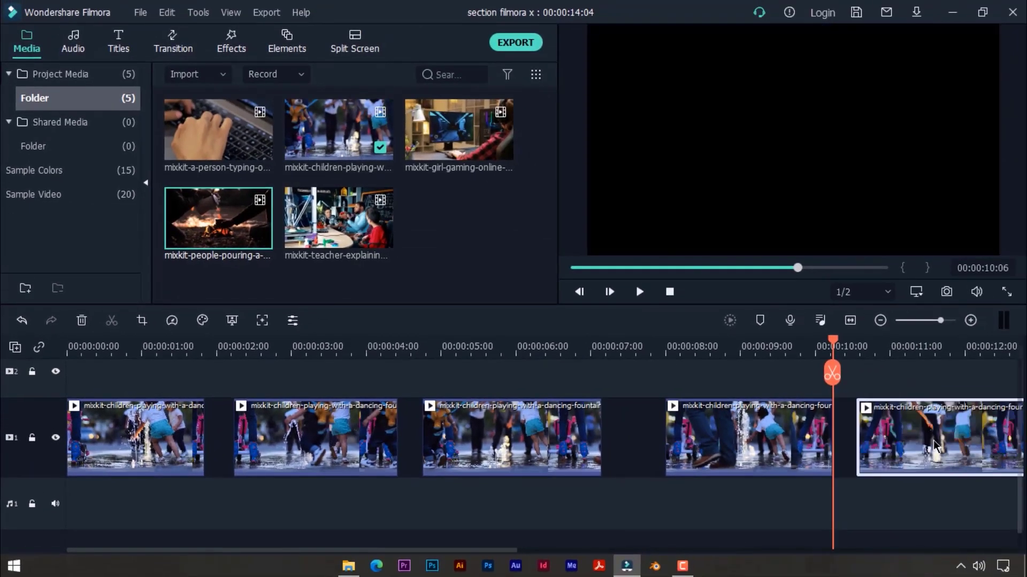
Split the second fountain piece at 00:00:03:08 and shift its rear part later until it touches the next piece
click(315, 345)
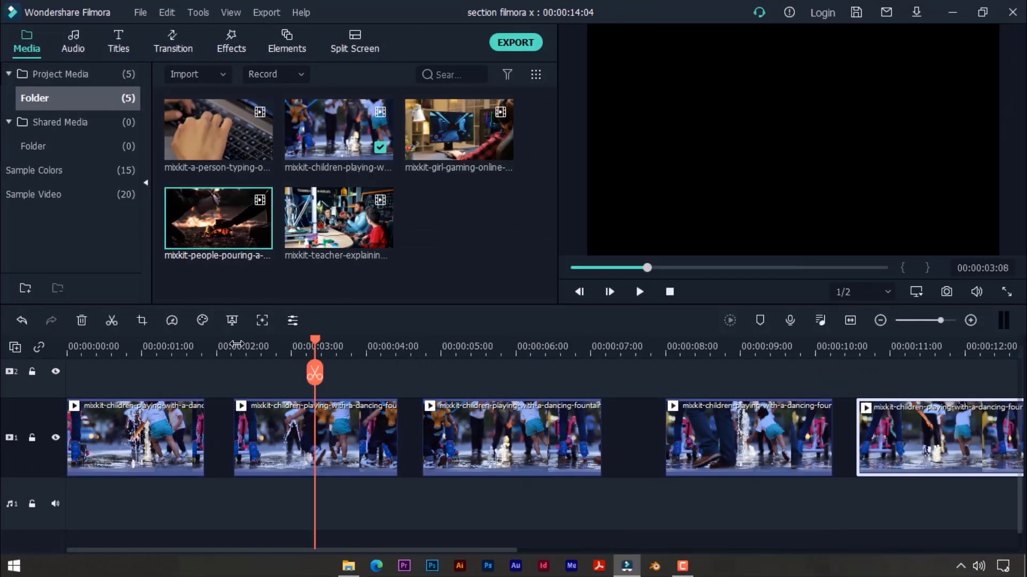
click(111, 322)
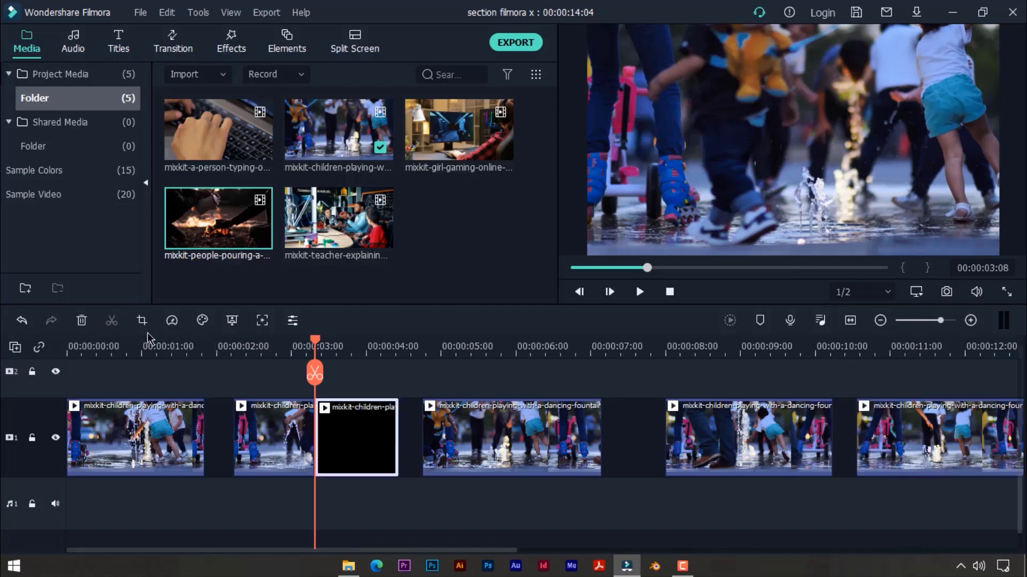
drag(276, 427, 370, 438)
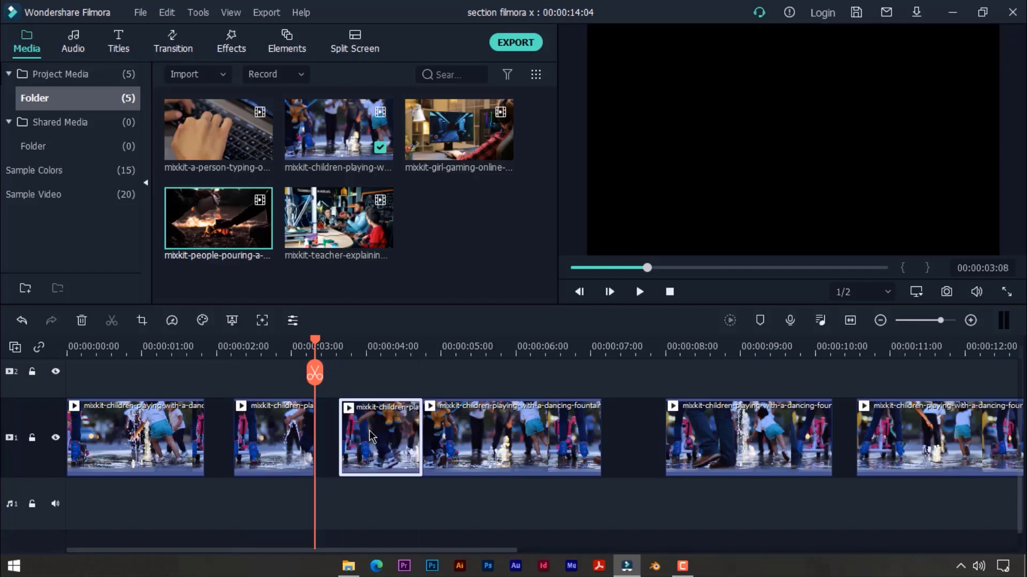
Shift the fourth fountain piece about 15 frames later, then split it at 00:00:06:13 and move its second part against the following piece
click(487, 347)
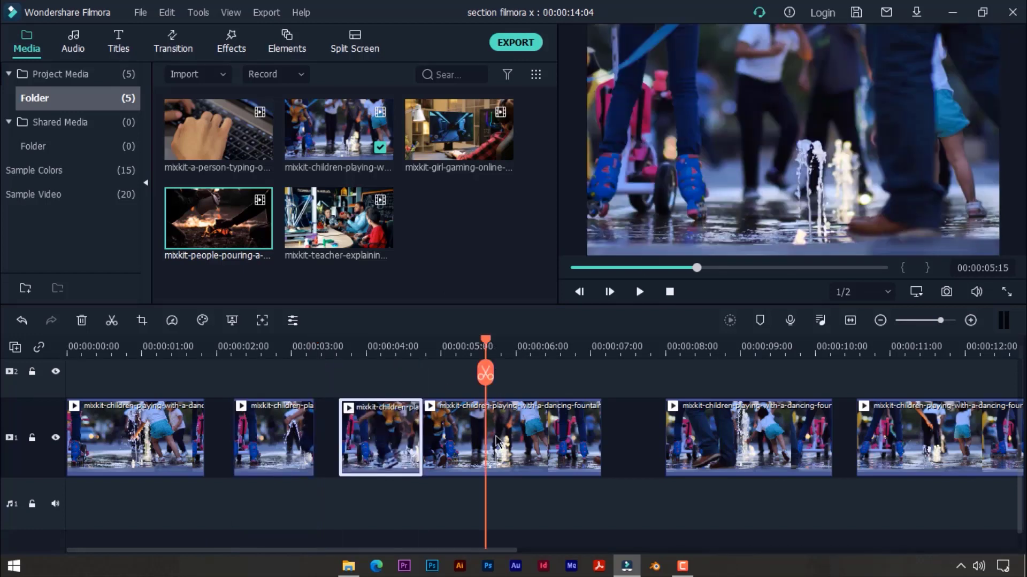
drag(495, 436, 541, 470)
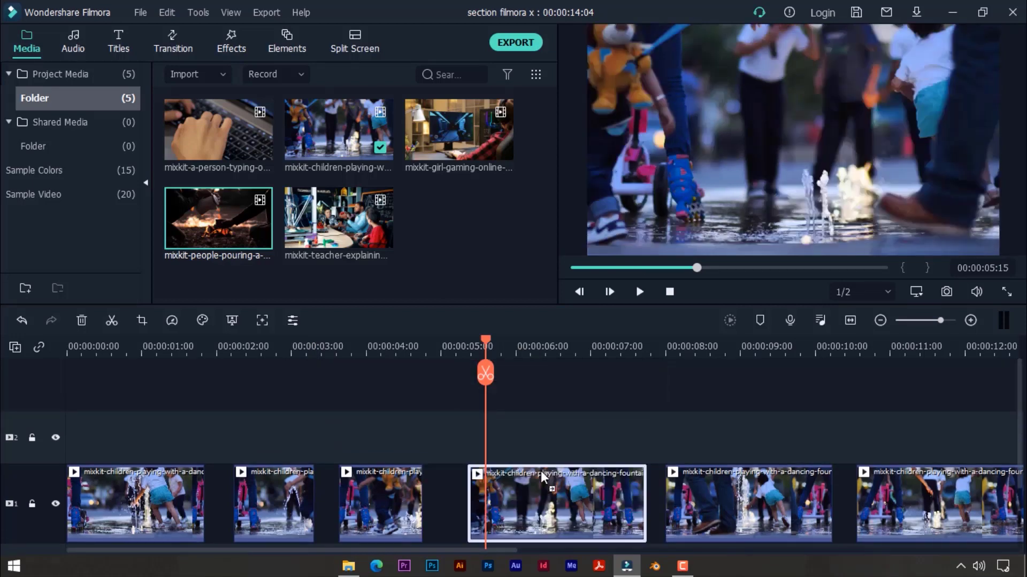
click(555, 346)
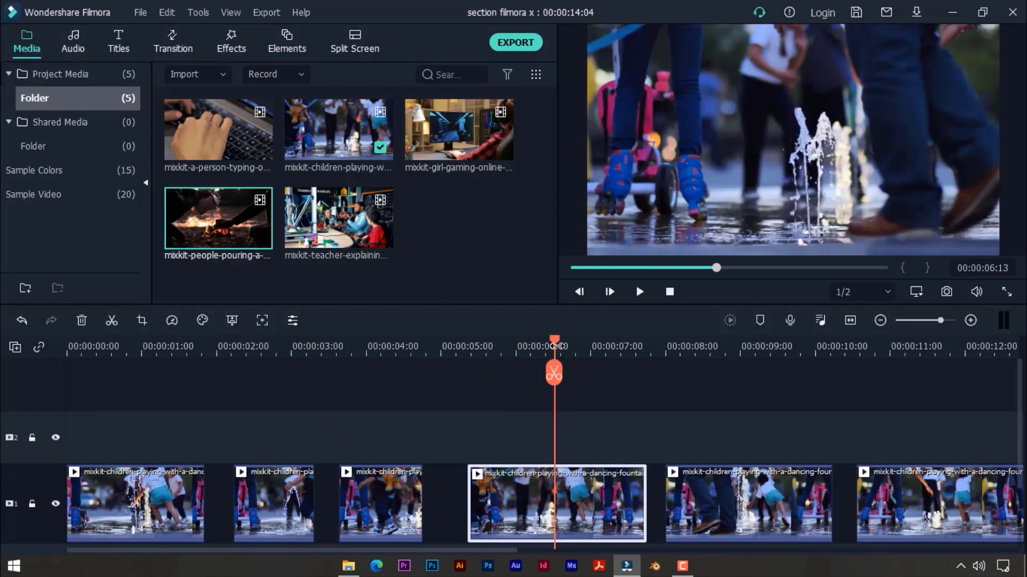
click(554, 373)
drag(573, 490, 597, 453)
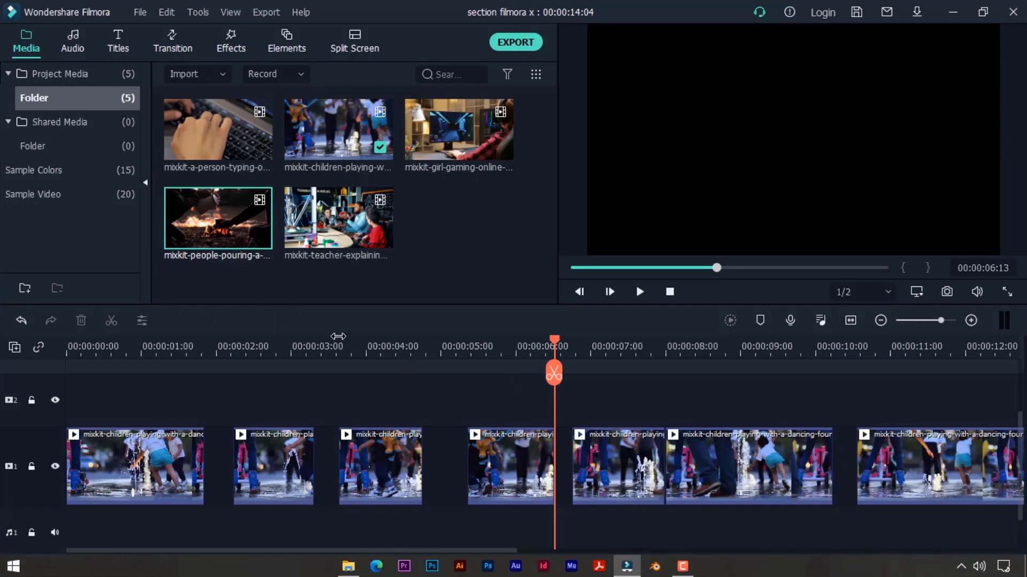
Select the second, third and fourth fountain pieces together, try a ripple delete on them, and undo it
click(374, 345)
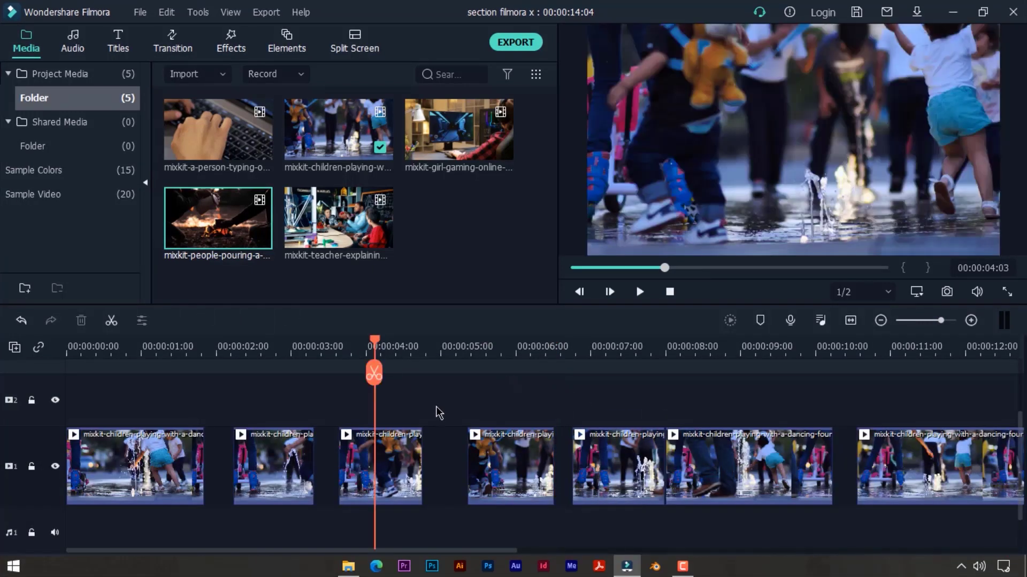
click(483, 351)
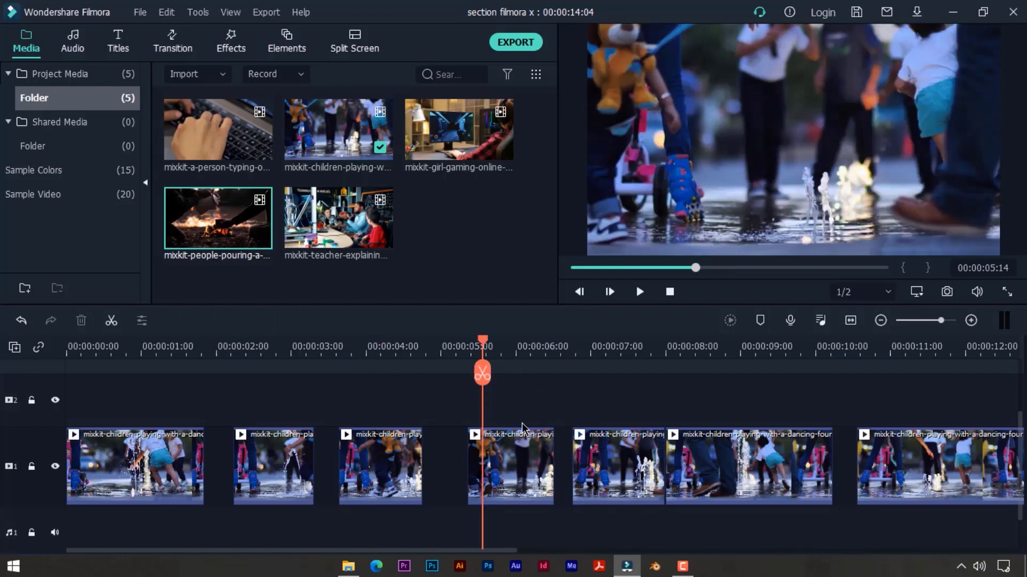
drag(522, 428, 249, 478)
click(266, 417)
drag(254, 394, 509, 480)
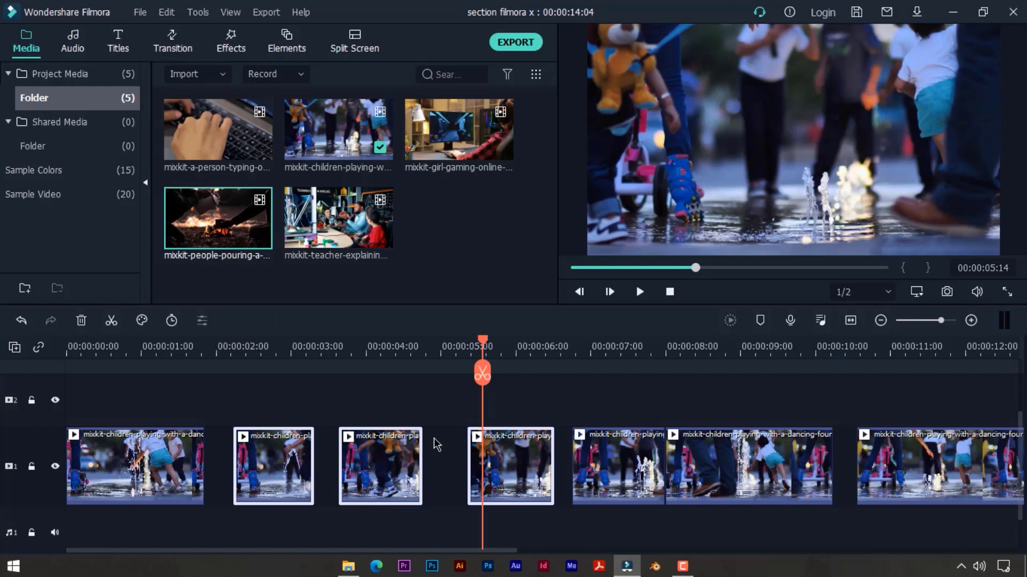
key(shift+Delete)
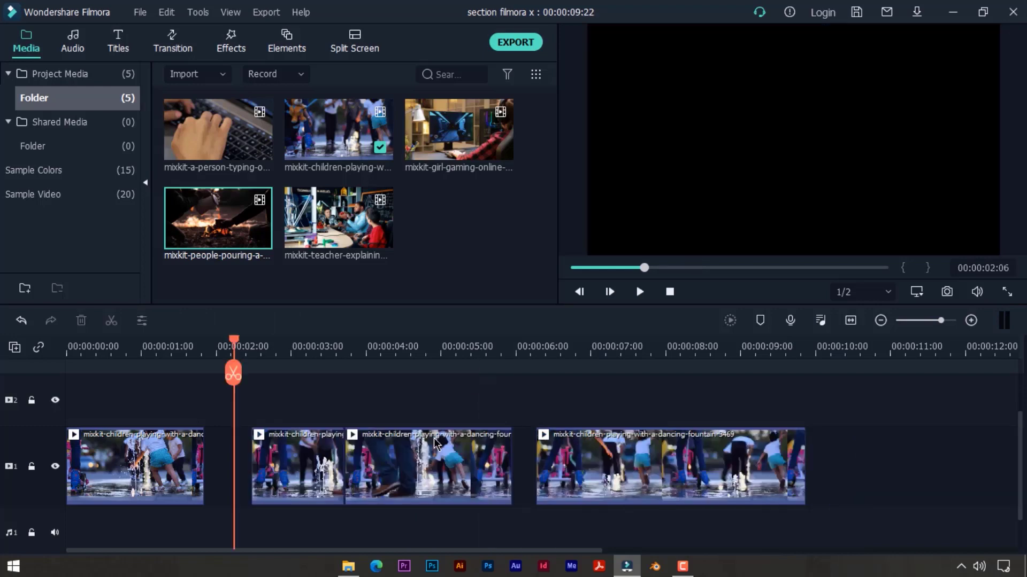
key(ctrl+z)
Reselect the same three fountain pieces, try deleting them with the regular Delete command, and undo the deletion
click(473, 411)
drag(516, 399, 294, 483)
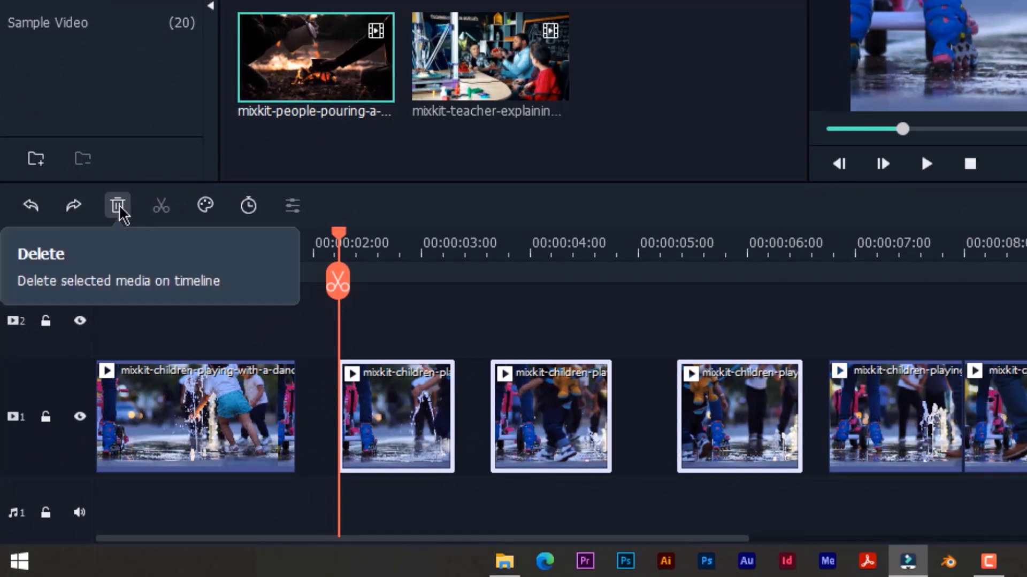
click(119, 213)
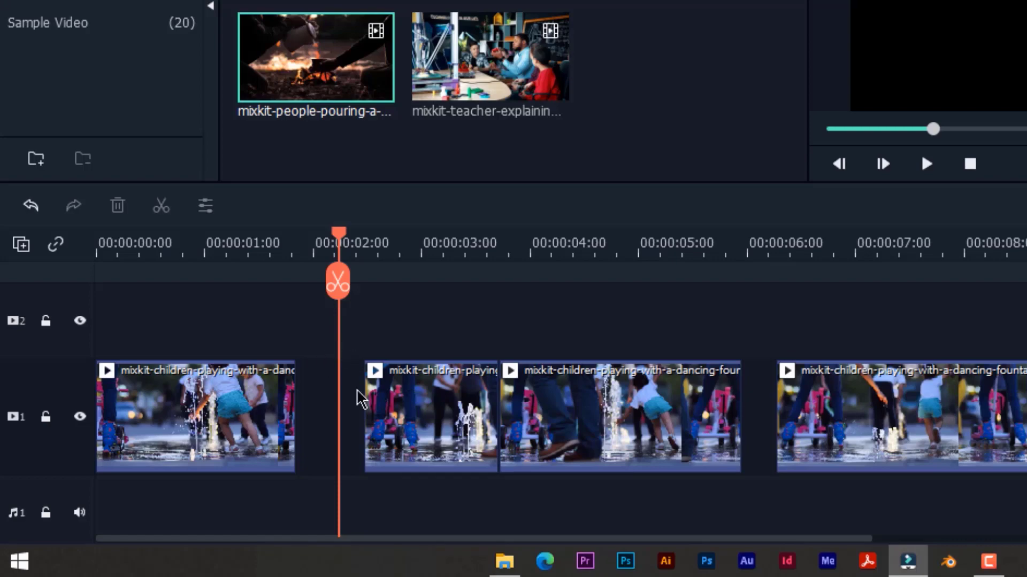
key(ctrl+z)
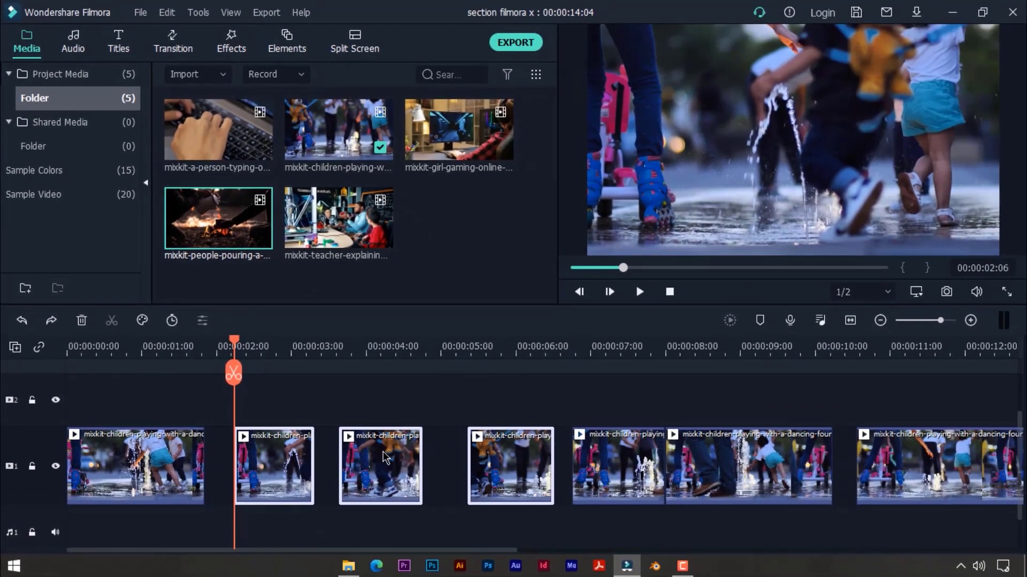
click(539, 382)
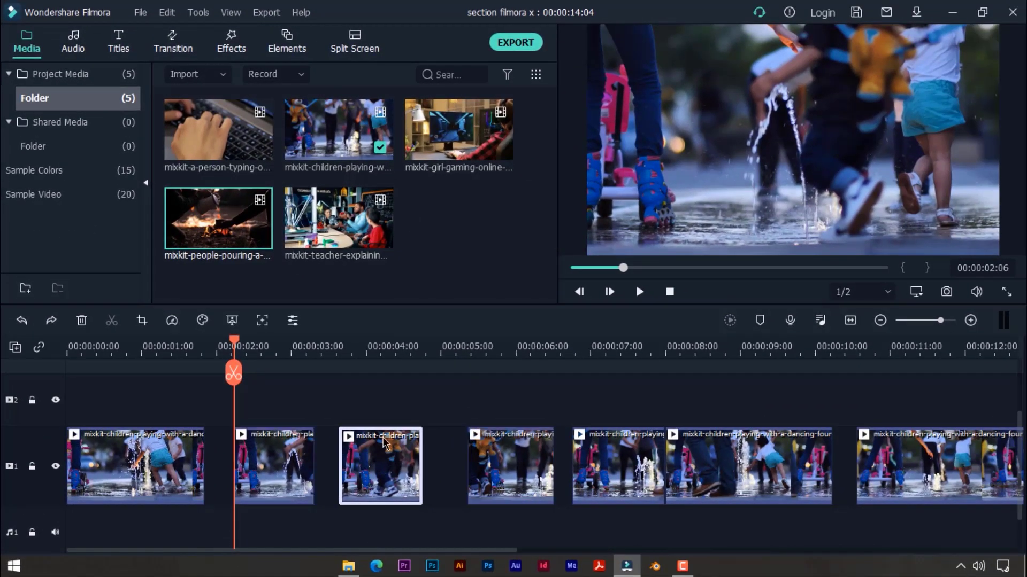
click(538, 339)
click(387, 450)
scroll(383, 532, down, 1)
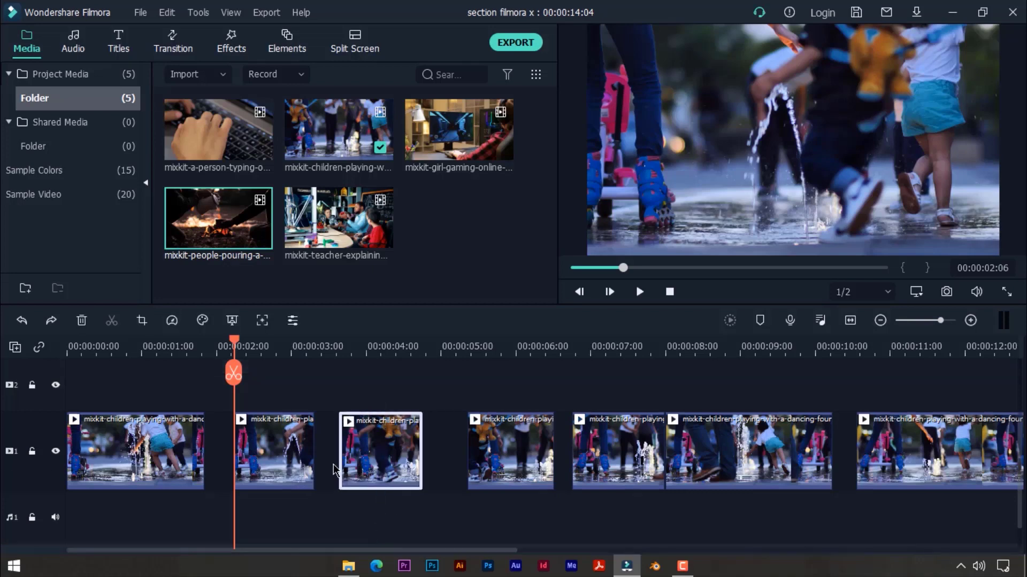
click(500, 451)
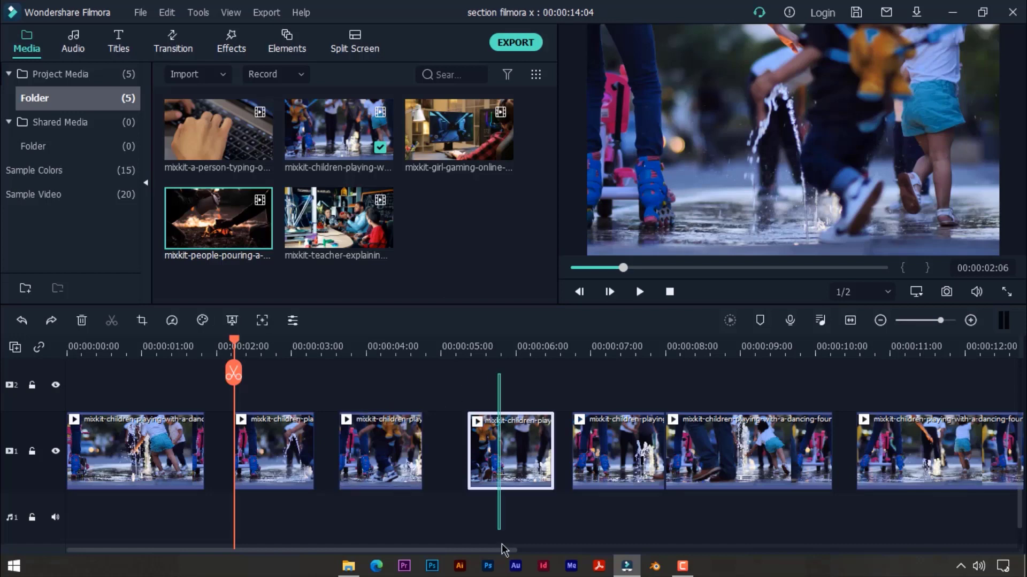
scroll(414, 381, down, 2)
scroll(378, 465, up, 3)
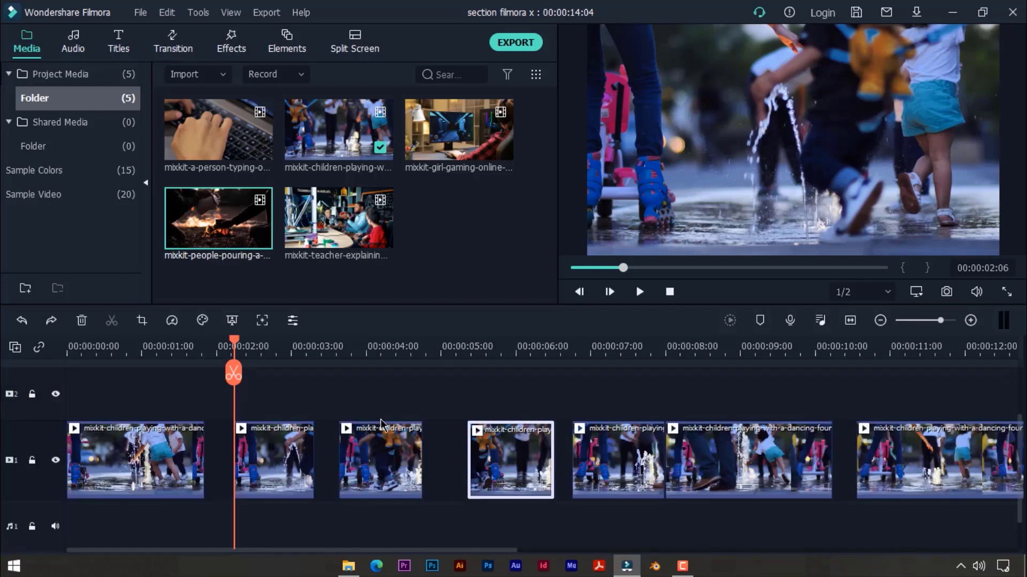
scroll(379, 455, down, 3)
Cut the third fountain piece, starting at 00:00:03:16, out of video track 1
click(380, 447)
scroll(378, 447, up, 1)
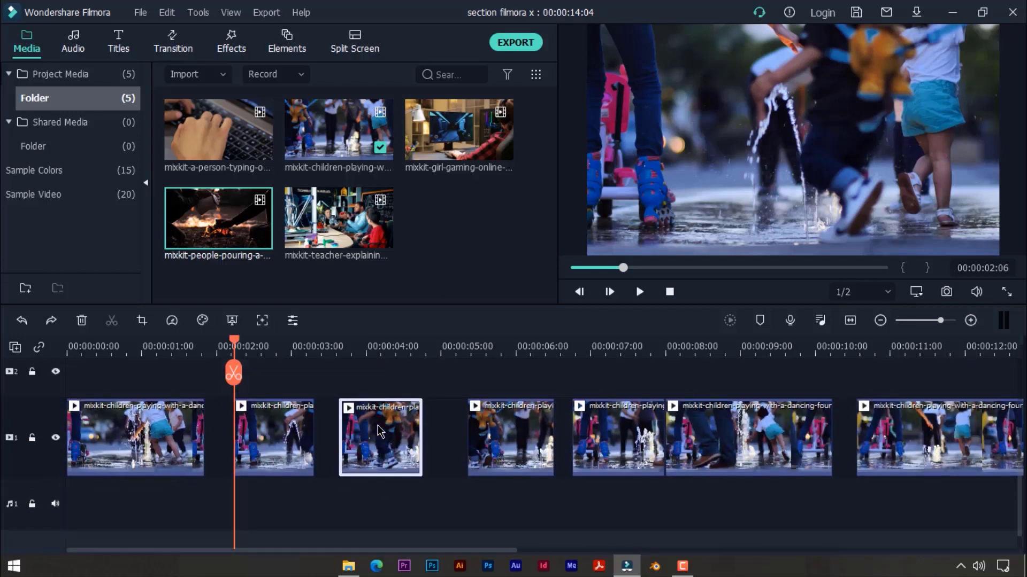
right_click(369, 423)
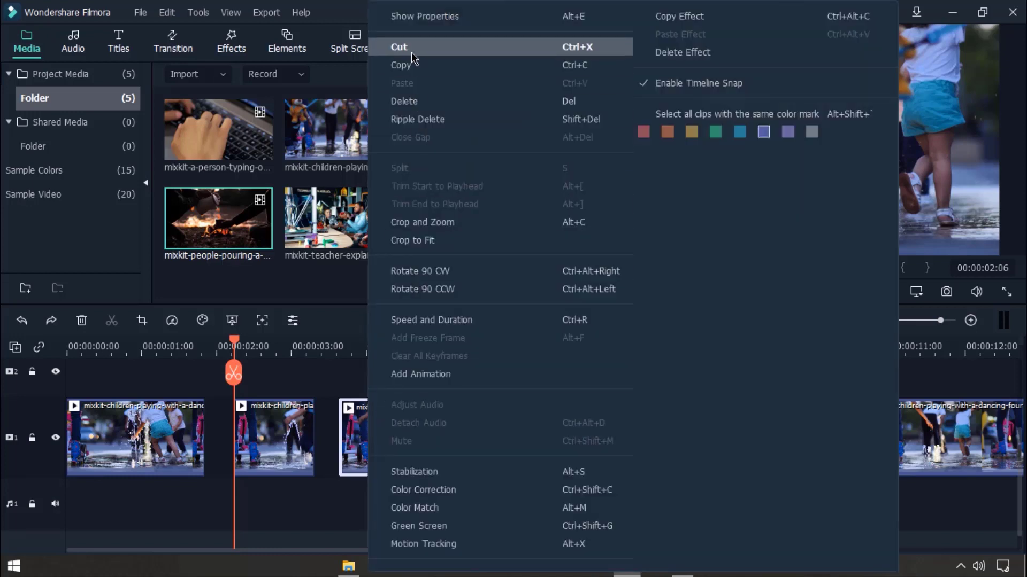
click(595, 46)
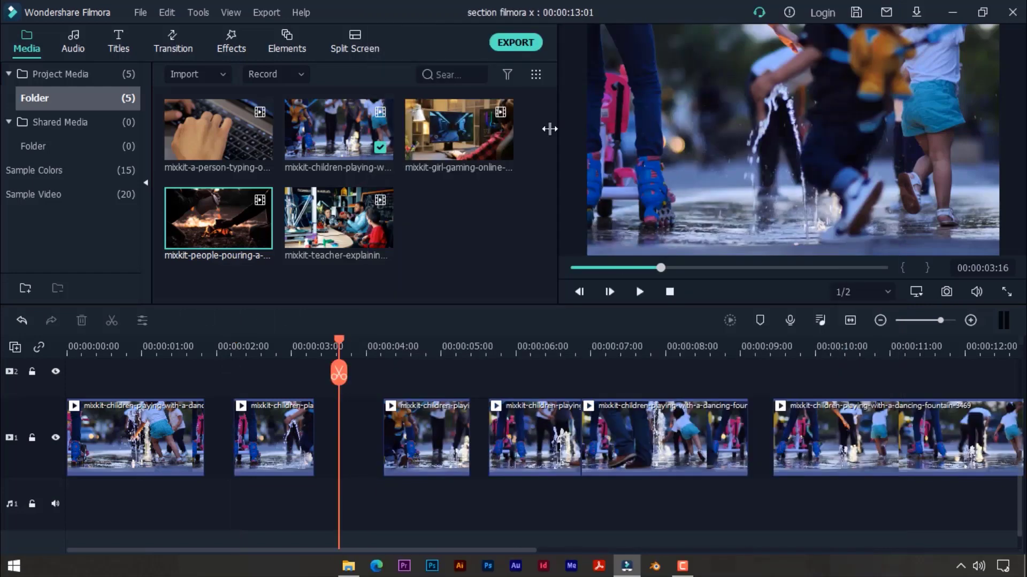
Ripple-delete the short fountain piece starting at 00:00:04:06 and the one starting at 00:00:02:06
click(407, 430)
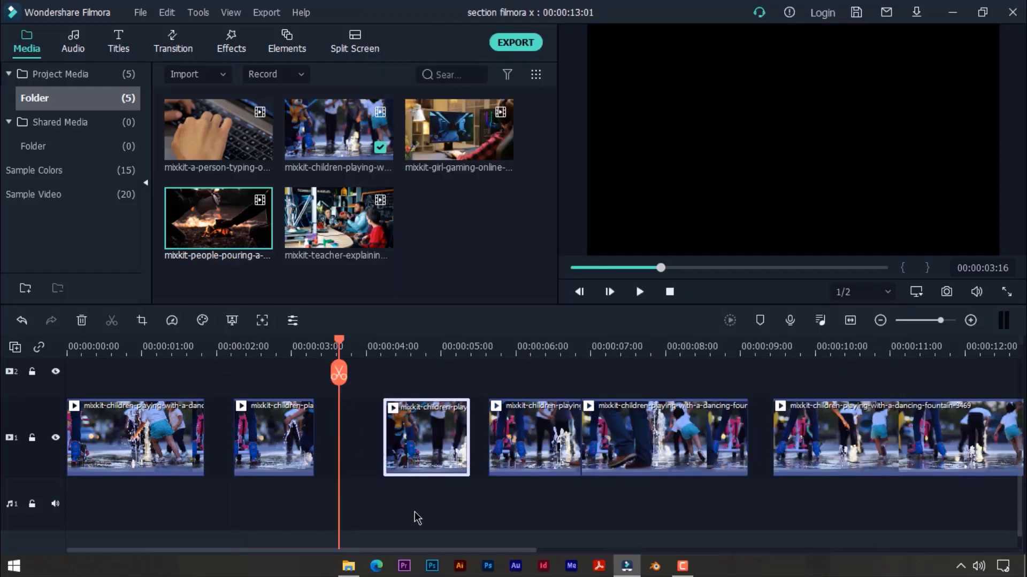
key(shift+Delete)
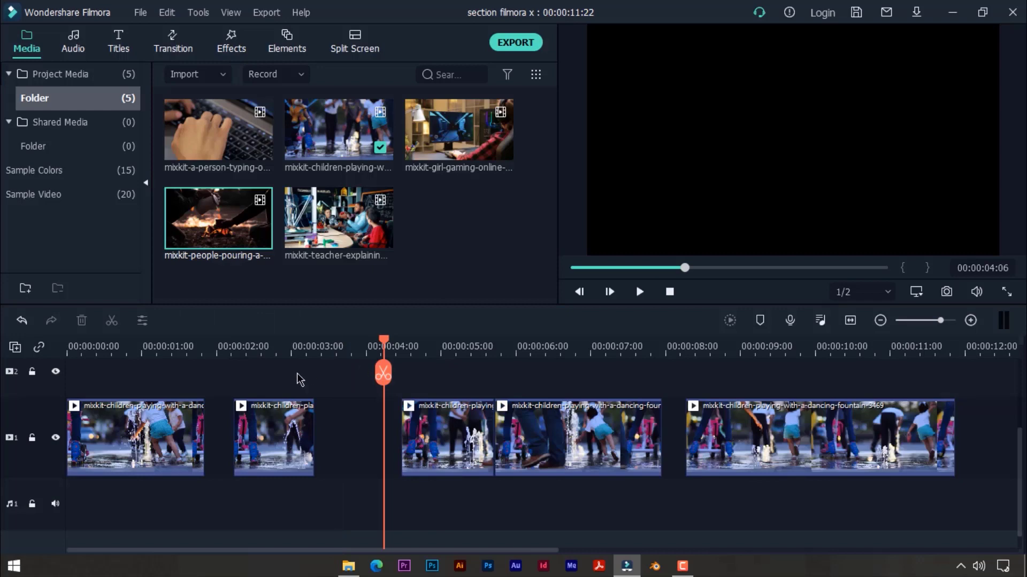
click(292, 436)
key(shift+Delete)
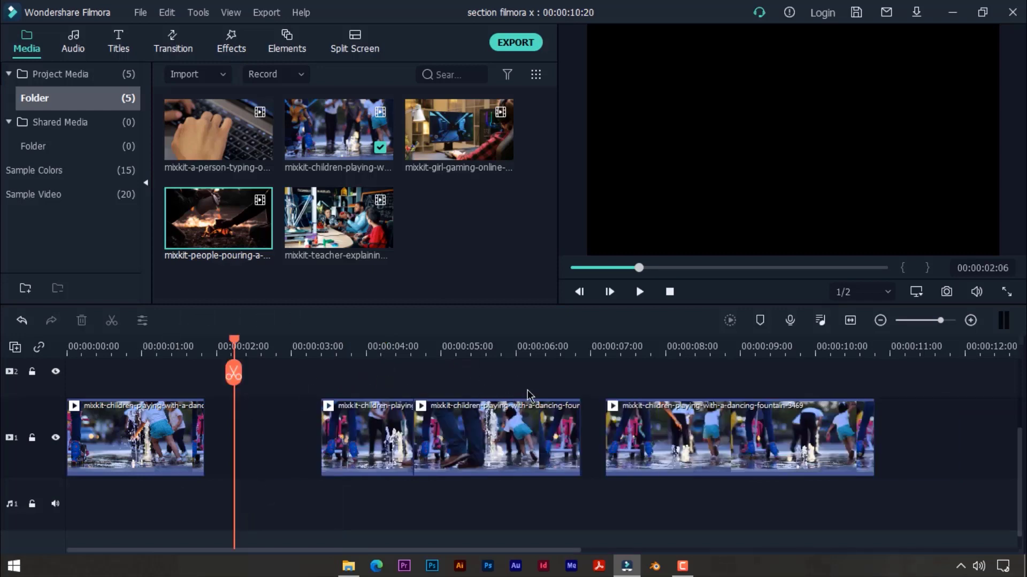
Move the second and third fountain pieces earlier so they follow the first piece end to end without gaps
drag(565, 378, 342, 471)
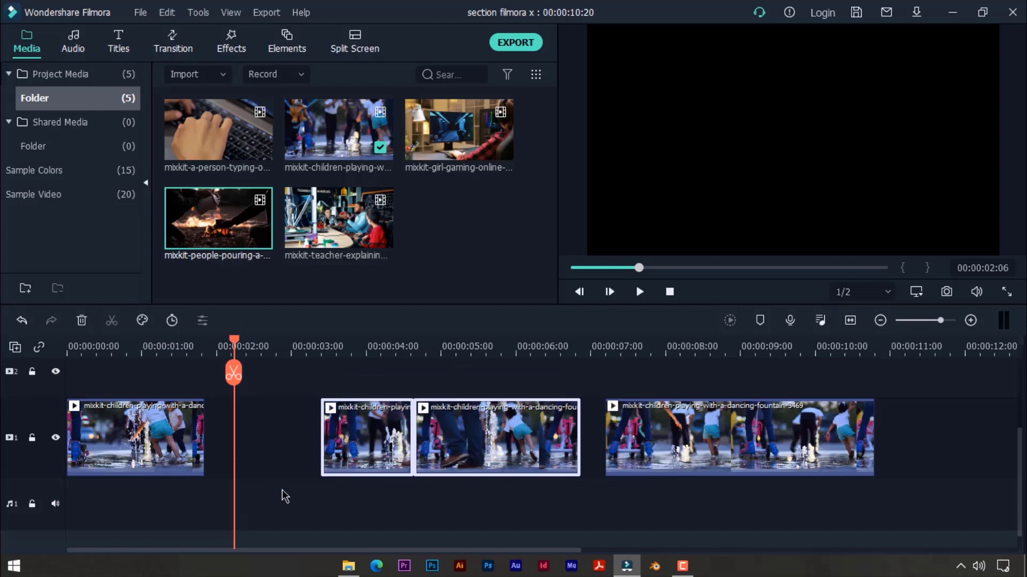
click(466, 375)
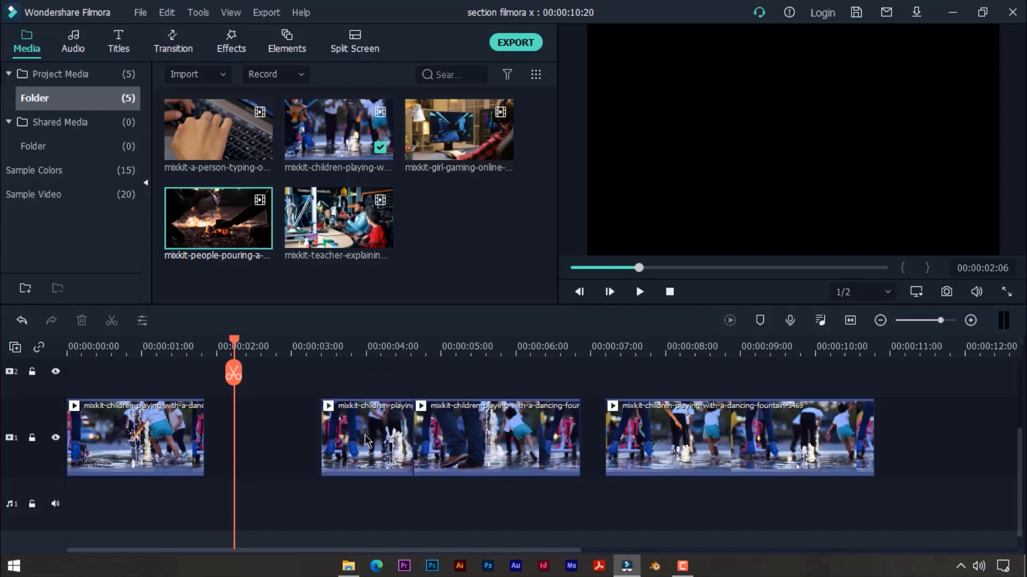
drag(365, 435, 245, 446)
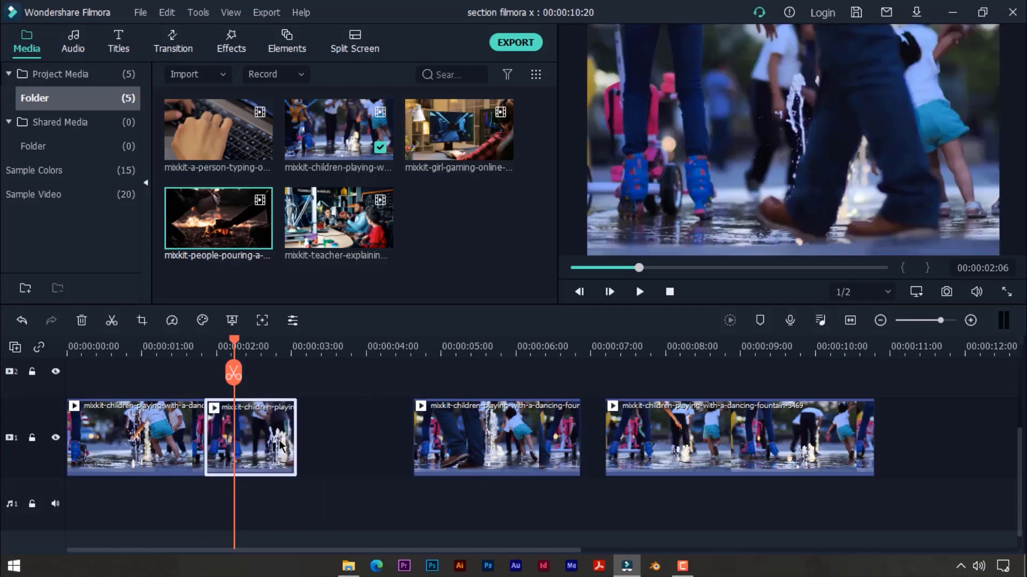
drag(474, 439, 364, 442)
Move the third and last fountain pieces earlier on video track 1 so all four pieces sit end to end
drag(655, 435, 586, 440)
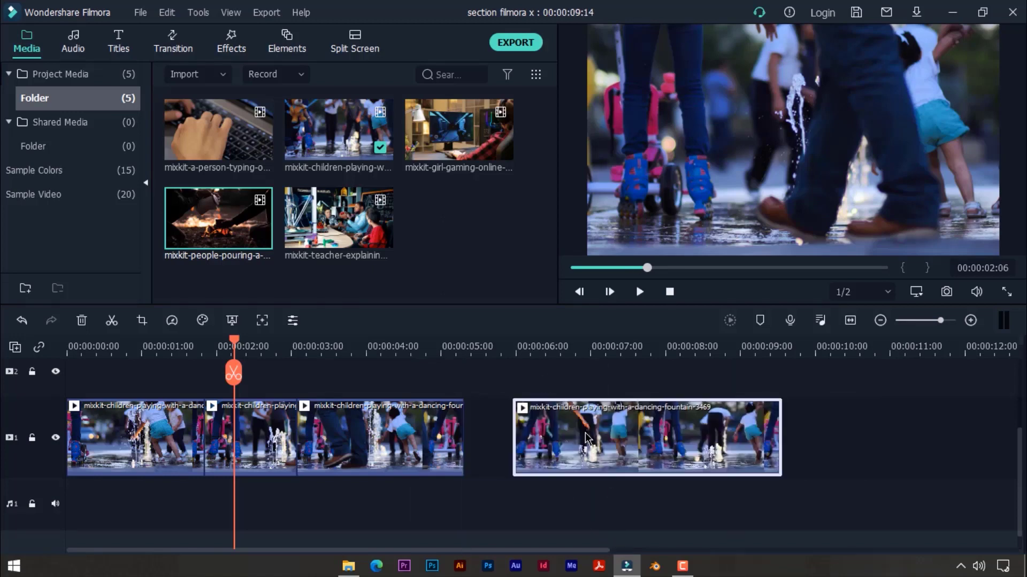
drag(427, 442, 447, 443)
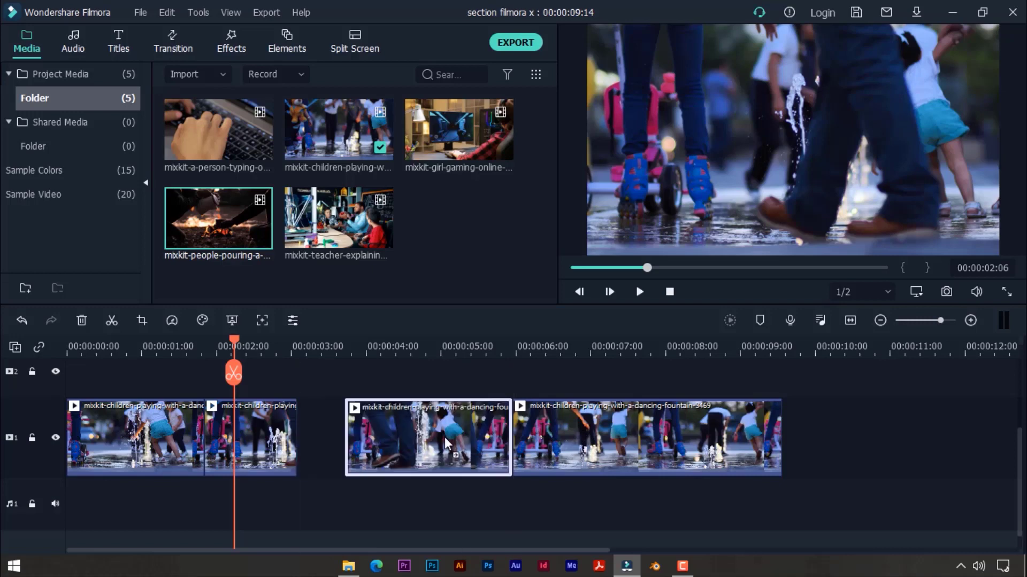
drag(537, 440, 489, 447)
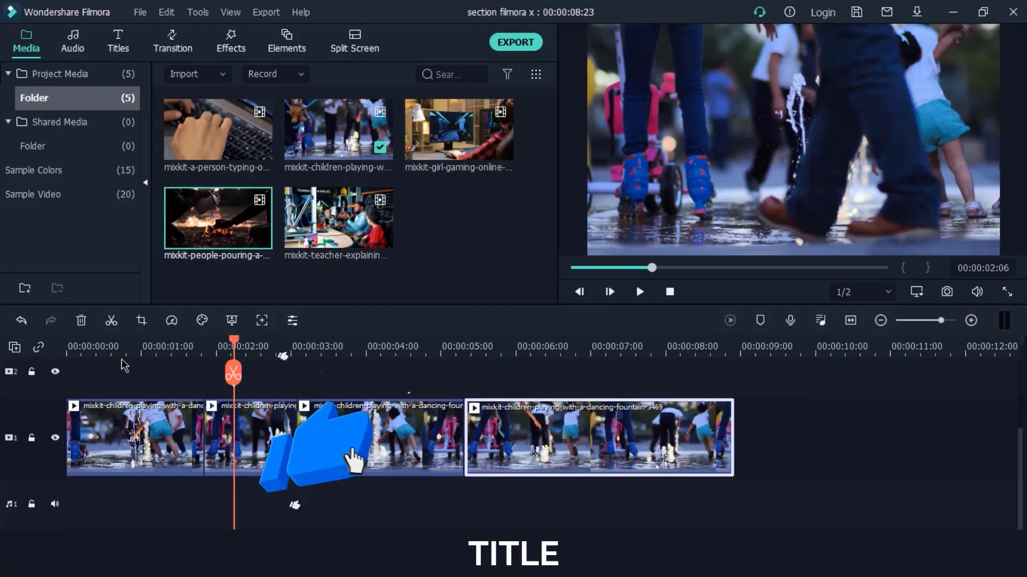
Scrub the playhead back to 00:00:01:06 to preview the first fountain piece
drag(112, 345, 158, 374)
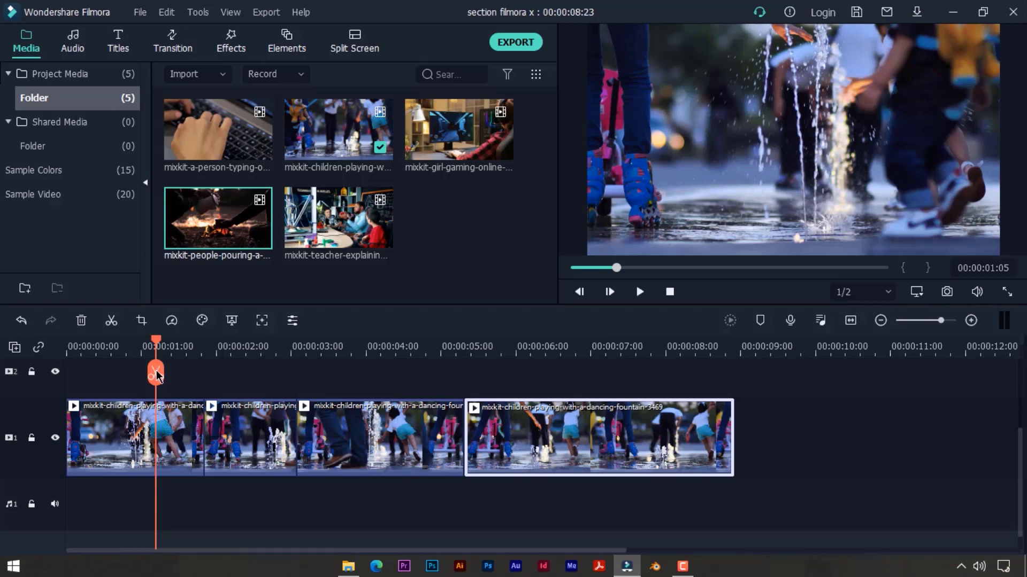
drag(156, 376, 159, 375)
scroll(213, 372, up, 1)
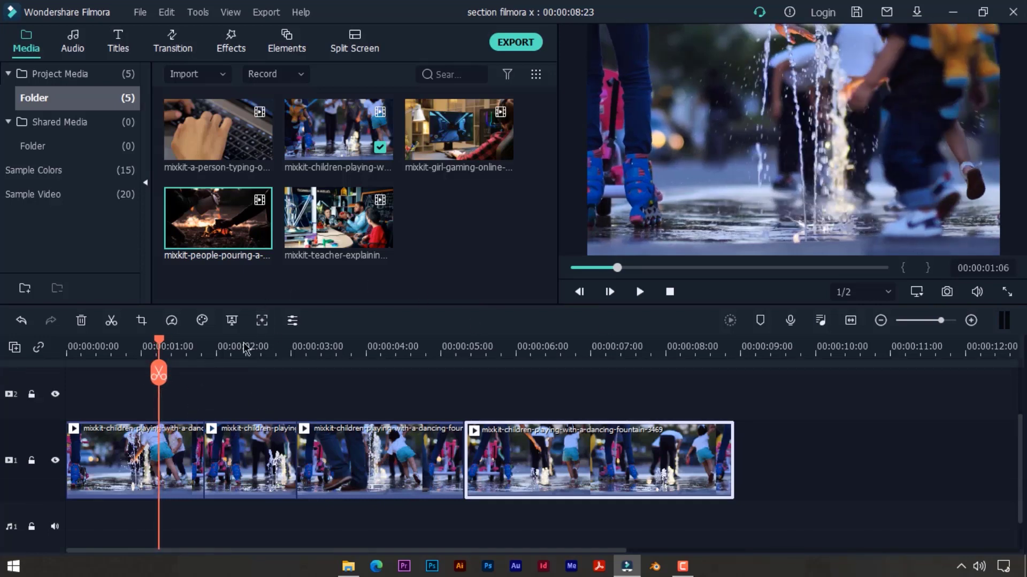
Add the person-typing-on-a-laptop clip after the last fountain piece on video track 1 and split it at 00:00:11:01
mouse_move(324, 247)
mouse_move(250, 131)
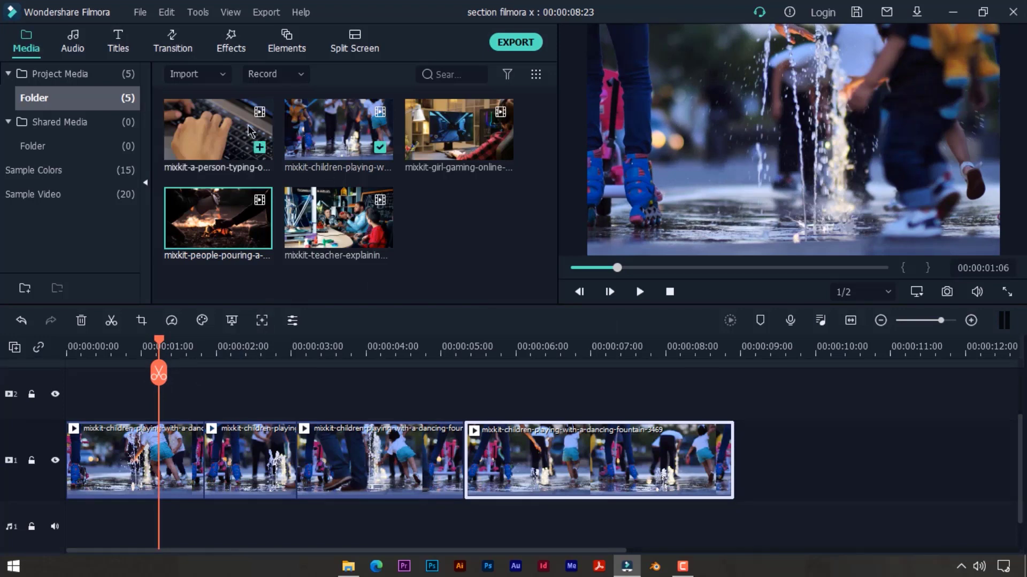
drag(219, 128, 744, 455)
click(893, 345)
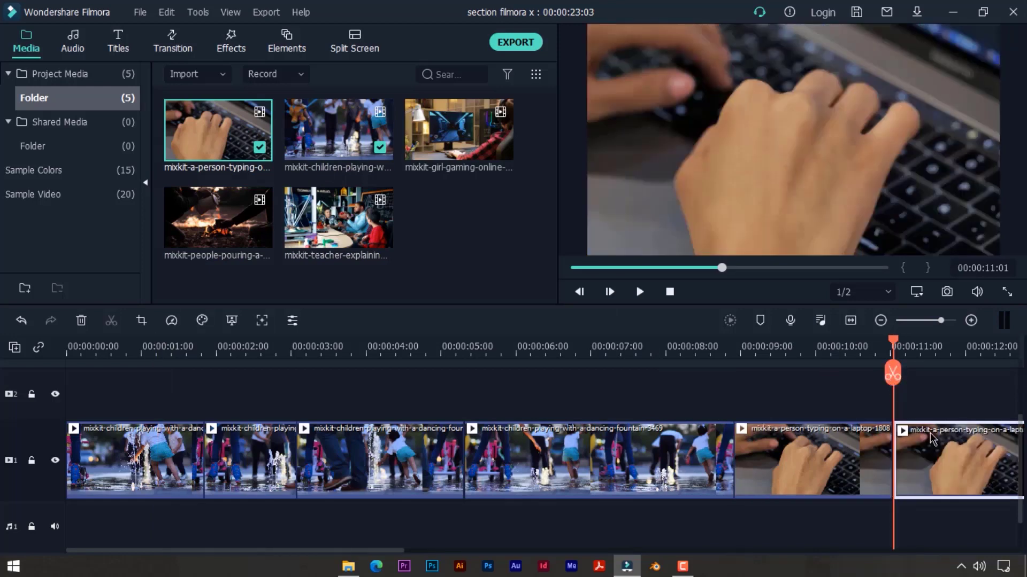
Remove the laptop clip's second part and place the first part at the start of video track 1, with the fountain pieces following it
drag(932, 439, 164, 397)
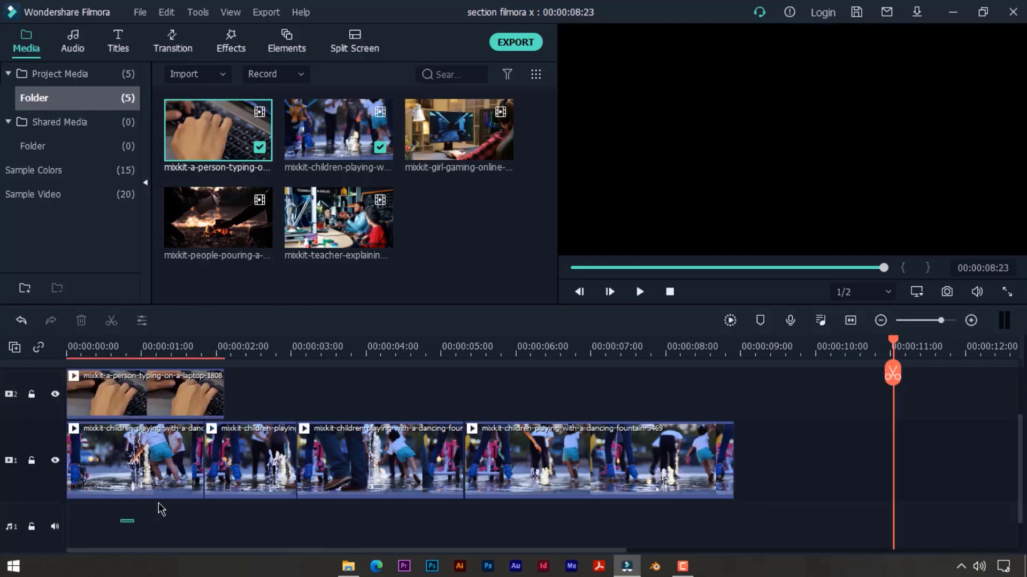
drag(161, 509, 580, 462)
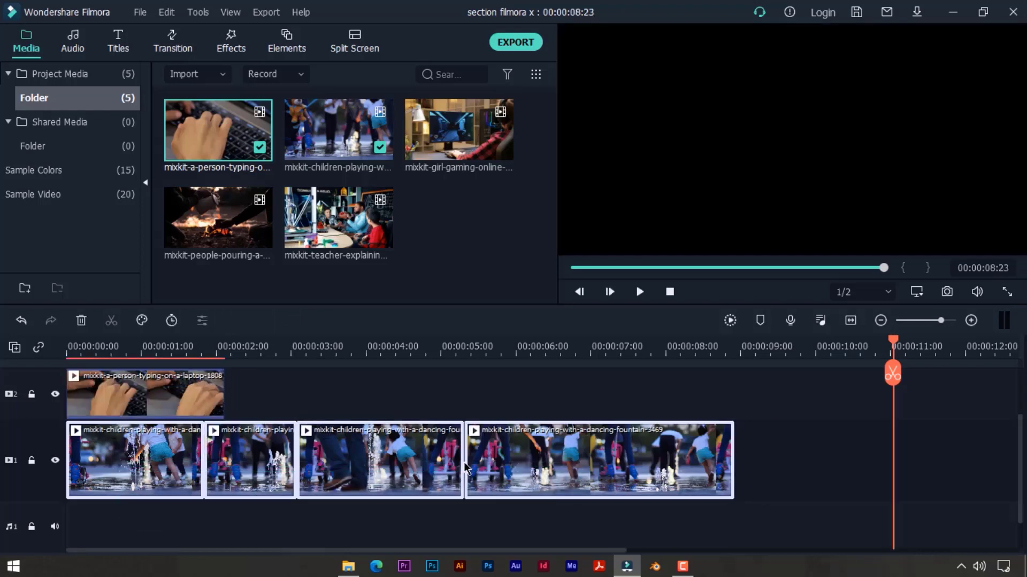
drag(148, 447, 297, 443)
drag(221, 399, 194, 437)
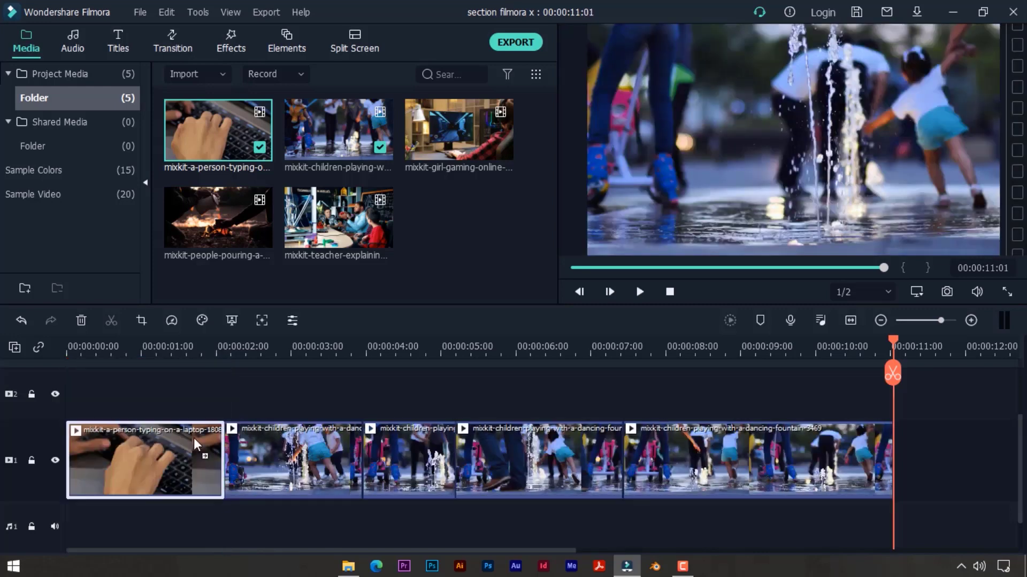
click(188, 392)
Move the playhead to 00:00:01:00 and select the laptop clip
click(168, 351)
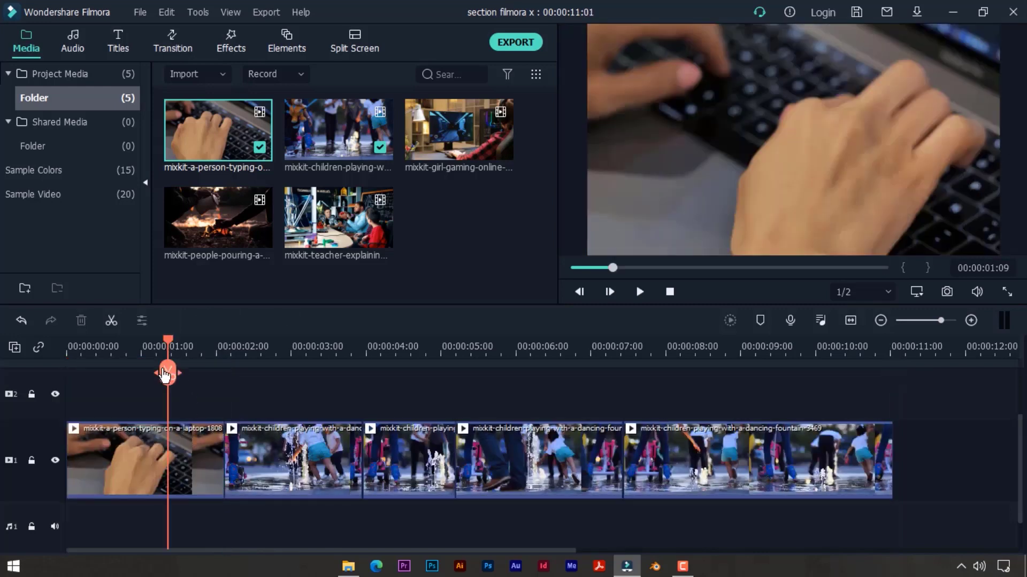
drag(166, 374, 143, 374)
click(188, 451)
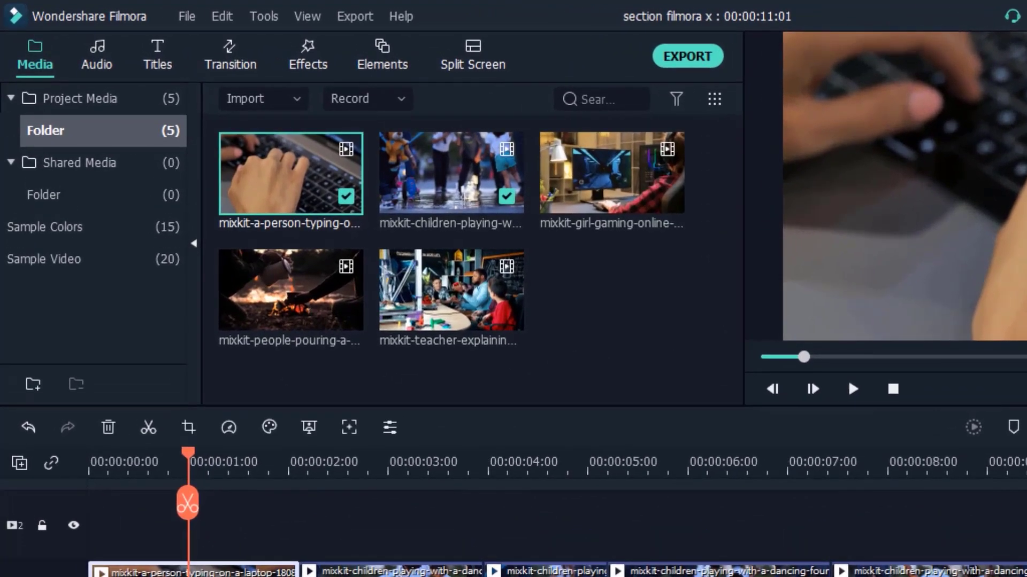
Browse the included title templates and add Default Title to video track 2 at the playhead
click(167, 62)
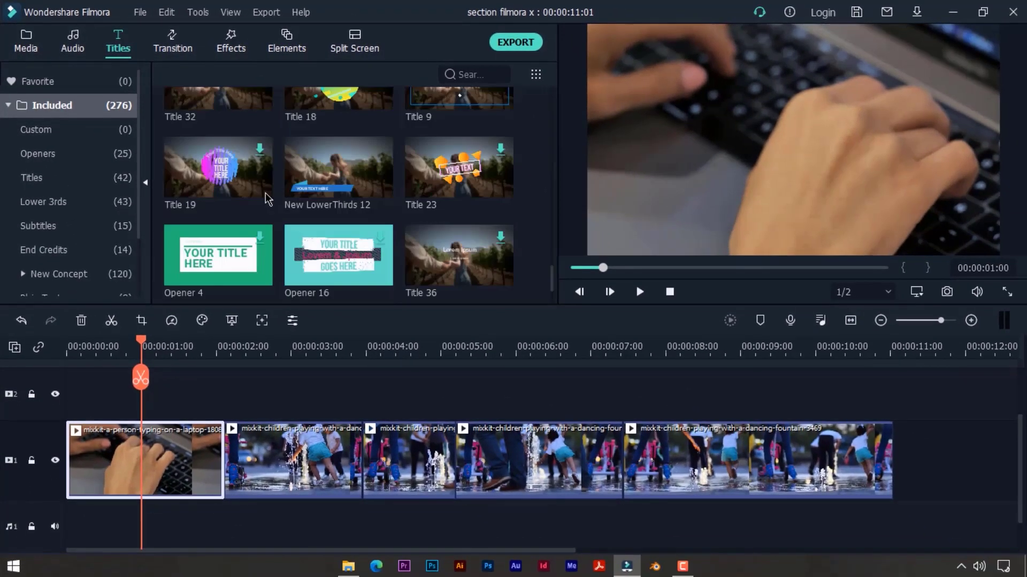
scroll(269, 199, down, 15)
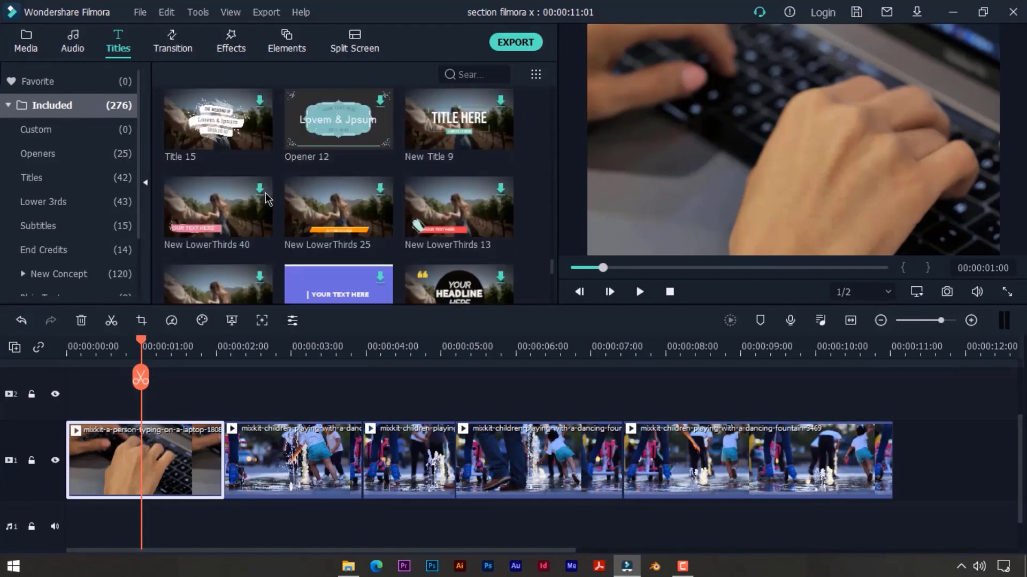
scroll(266, 195, down, 15)
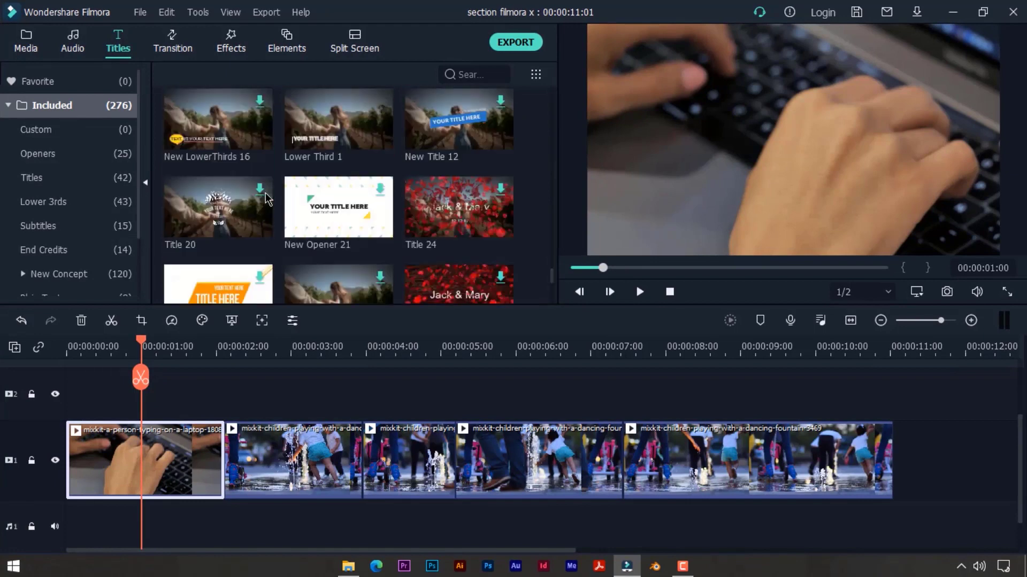
scroll(265, 195, down, 15)
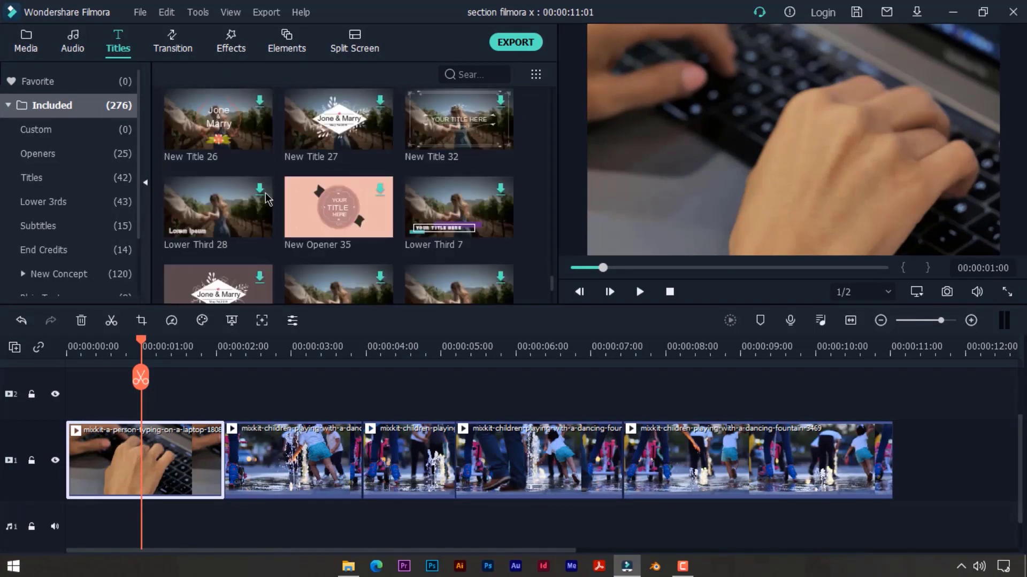
scroll(266, 198, down, 15)
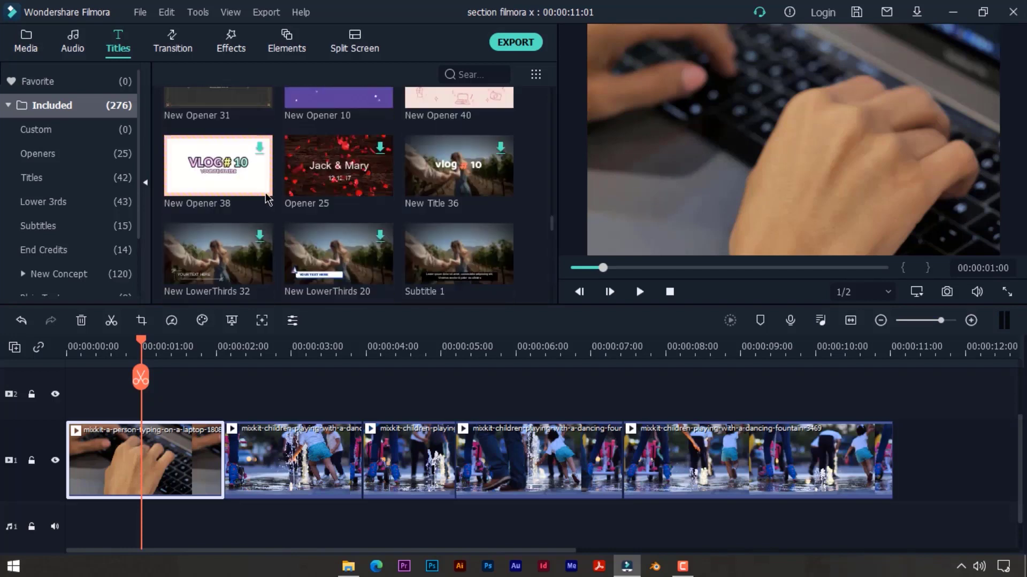
scroll(266, 198, down, 8)
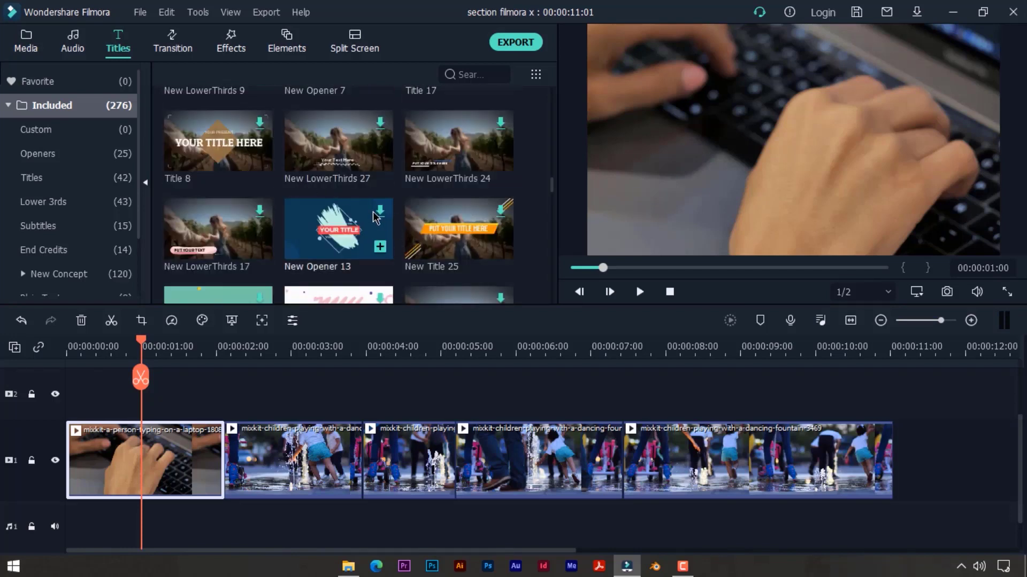
scroll(377, 225, down, 8)
scroll(373, 215, up, 6)
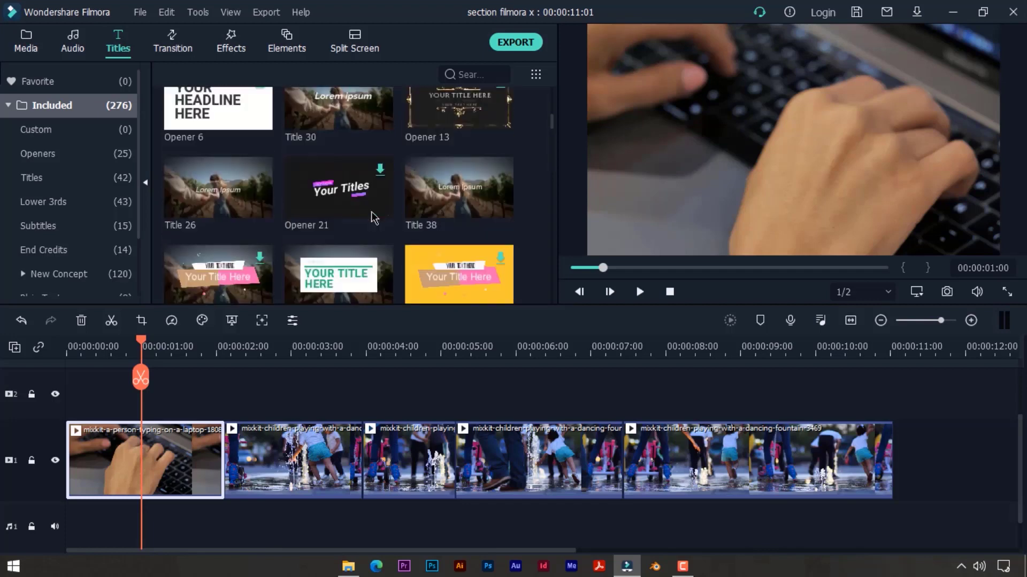
scroll(371, 211, up, 3)
scroll(337, 225, up, 3)
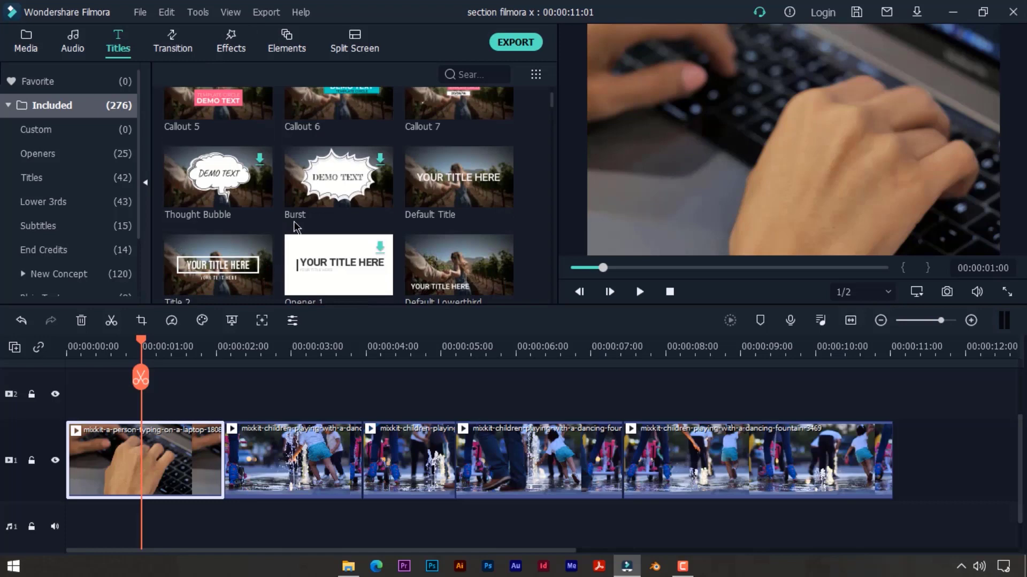
mouse_move(442, 182)
click(501, 197)
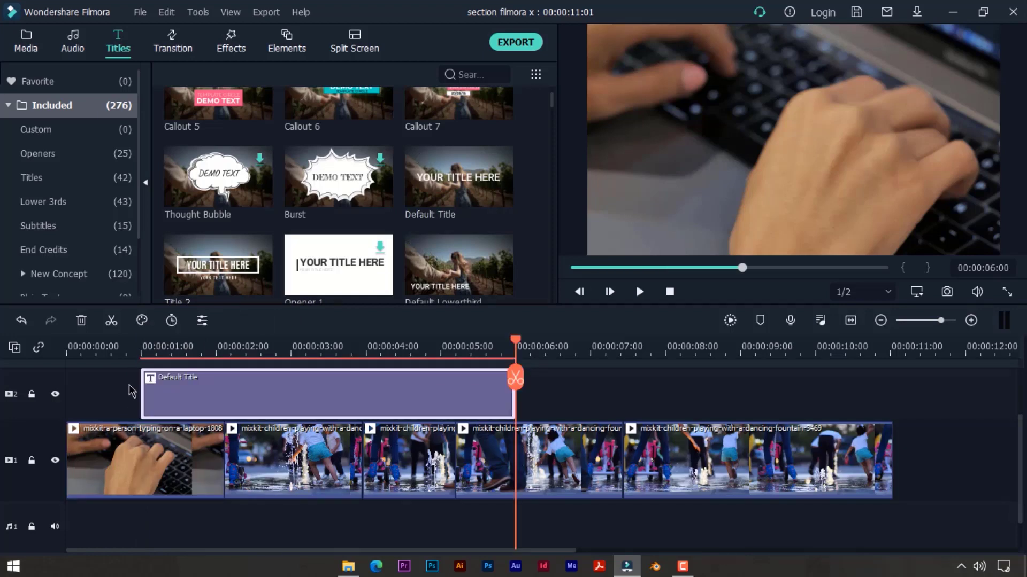
Add a second Default Title on video track 2 at 00:00:09:15, and undo the addition
click(785, 353)
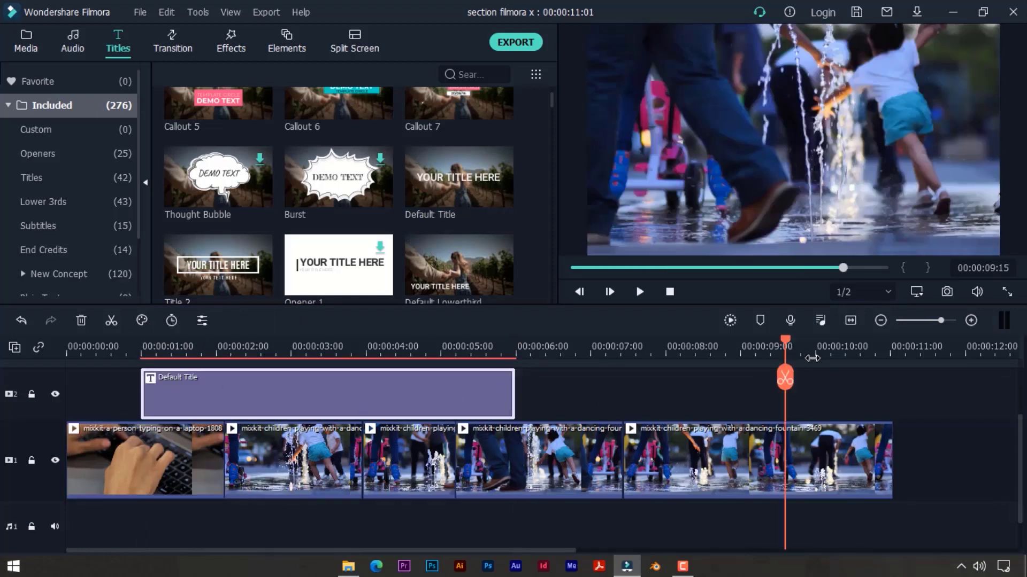
click(500, 198)
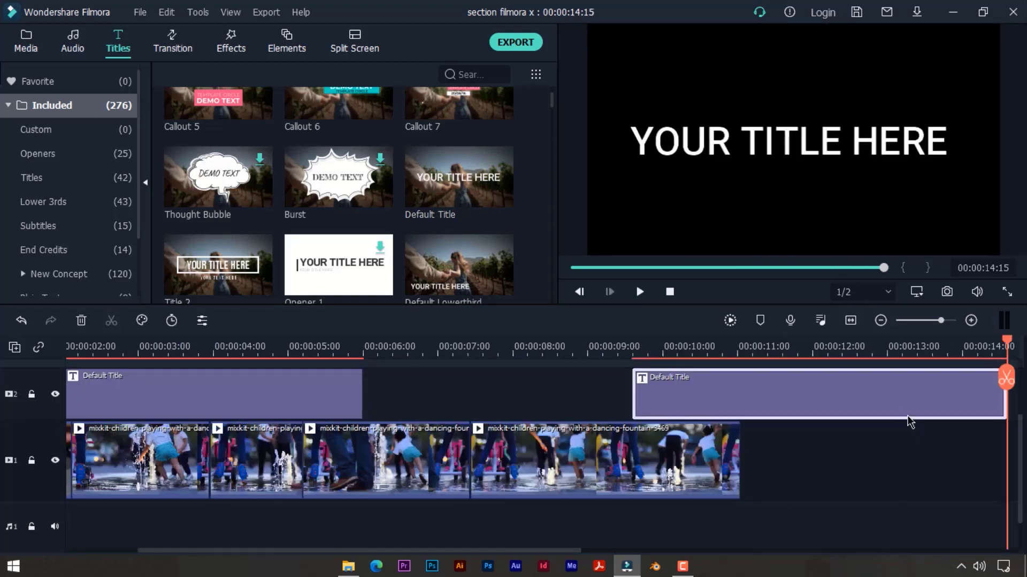
key(ctrl+z)
Move the Default Title clip to the start of video track 2 and place the playhead at 00:00:01:01
drag(632, 347, 1, 364)
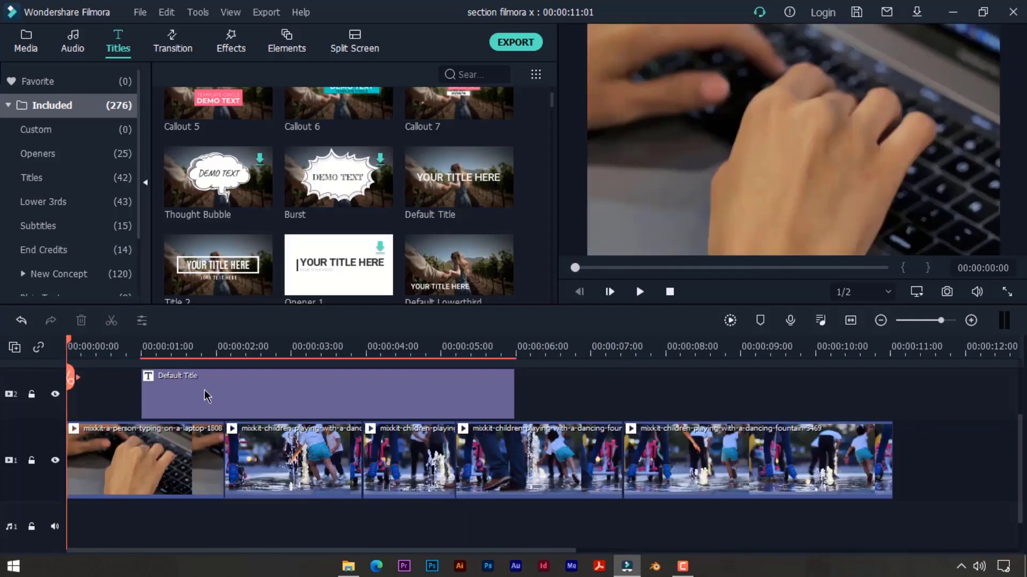
drag(207, 394, 105, 394)
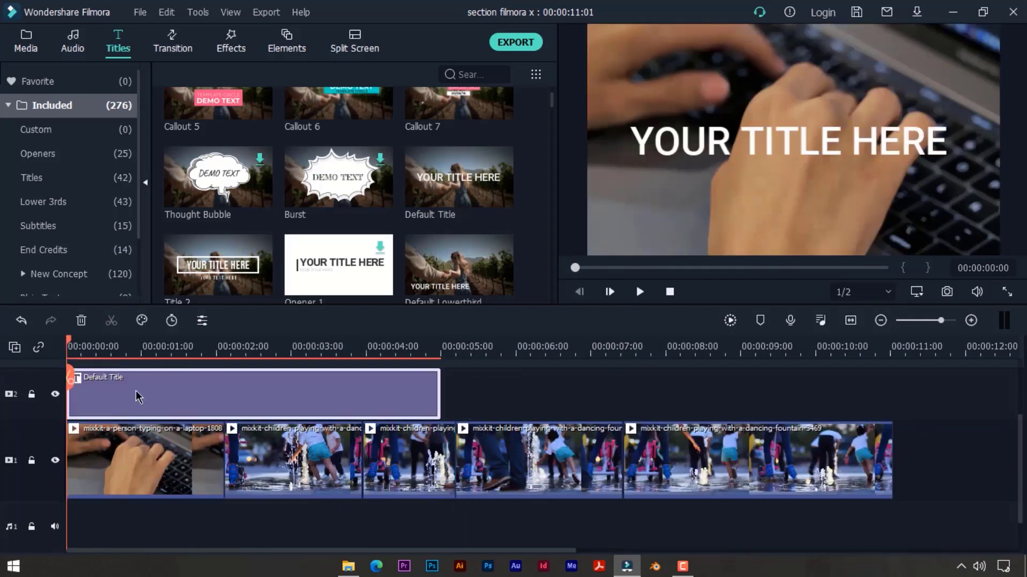
click(143, 346)
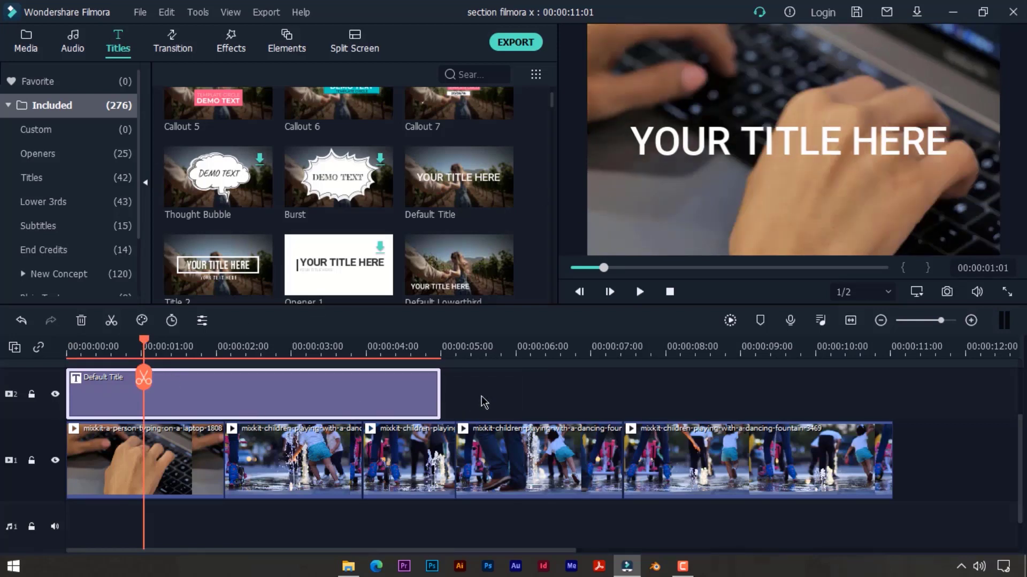
Trim the end of the Default Title clip so it finishes together with the laptop clip below
drag(439, 401, 351, 396)
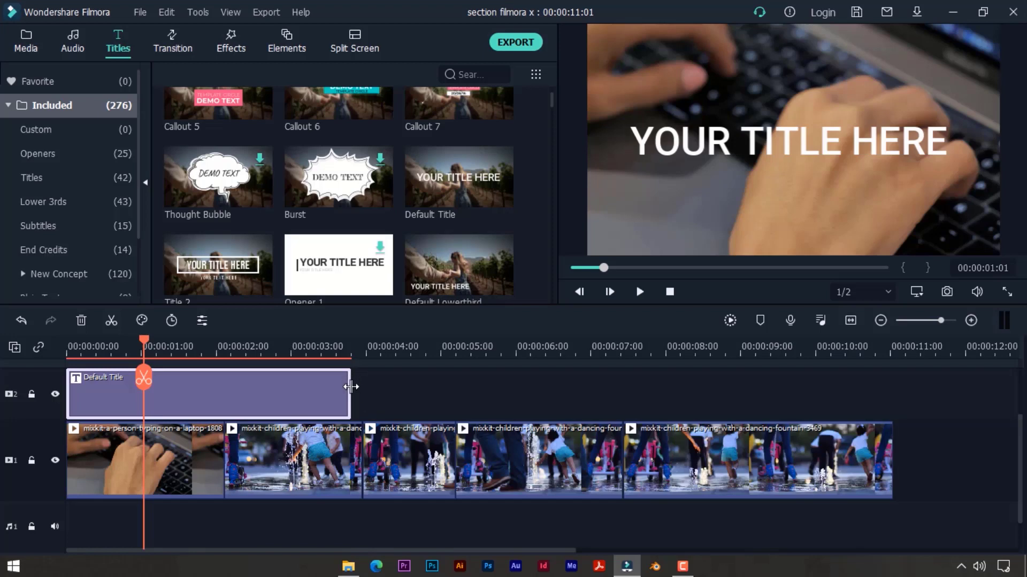
click(887, 460)
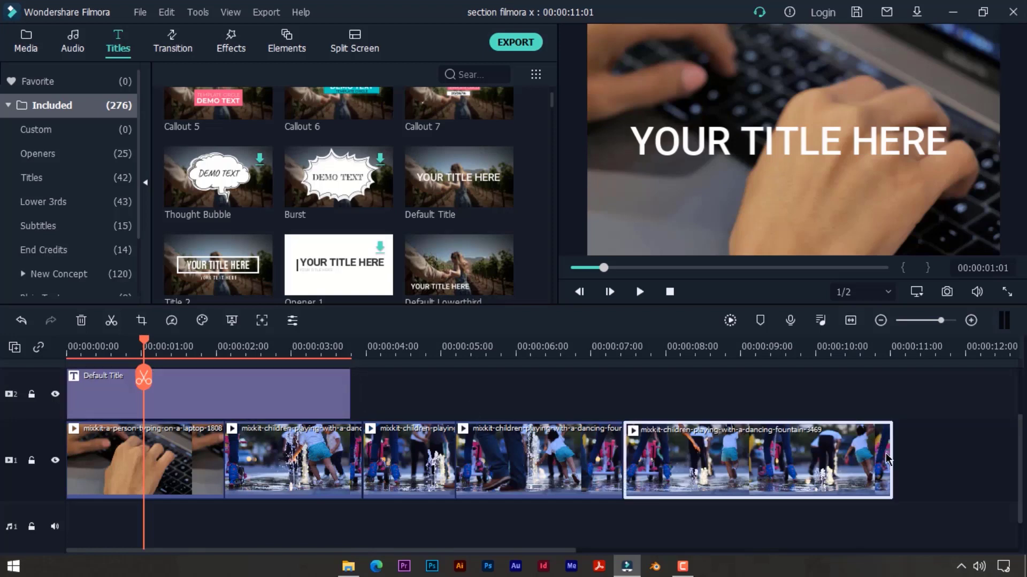
click(345, 389)
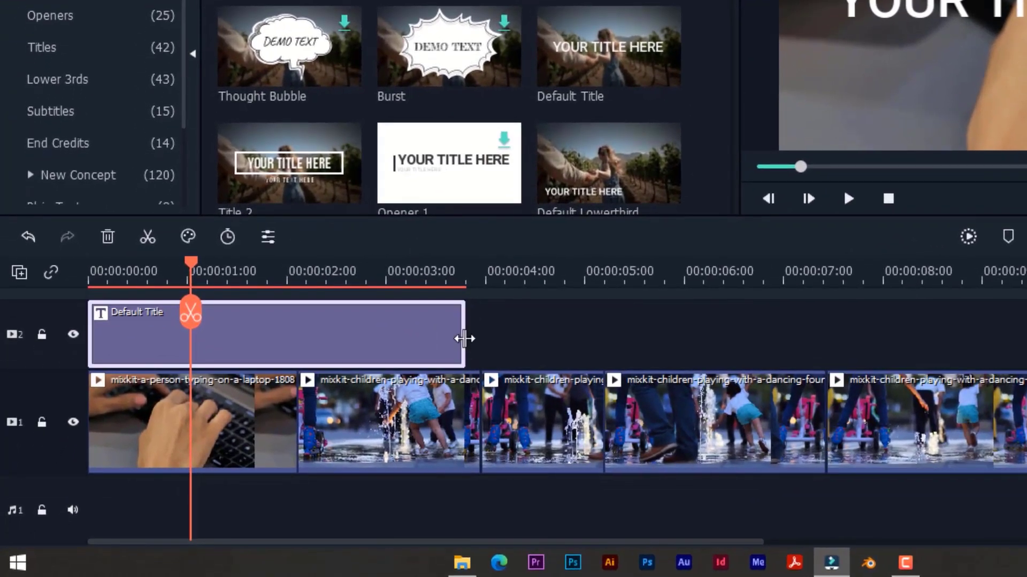
drag(465, 338, 300, 341)
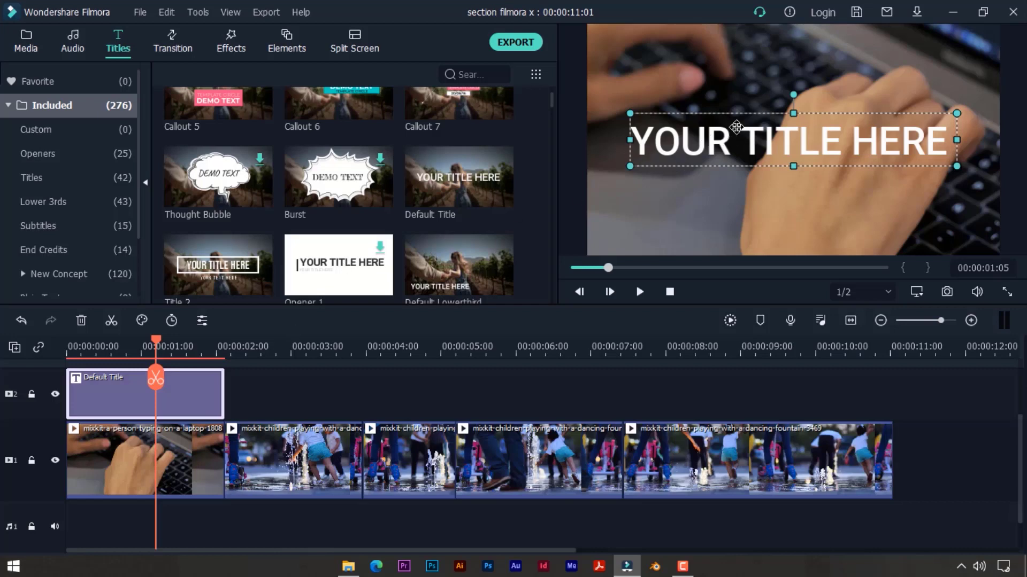
Replace the default title's text with "MUUQAAL PRO"
double_click(711, 142)
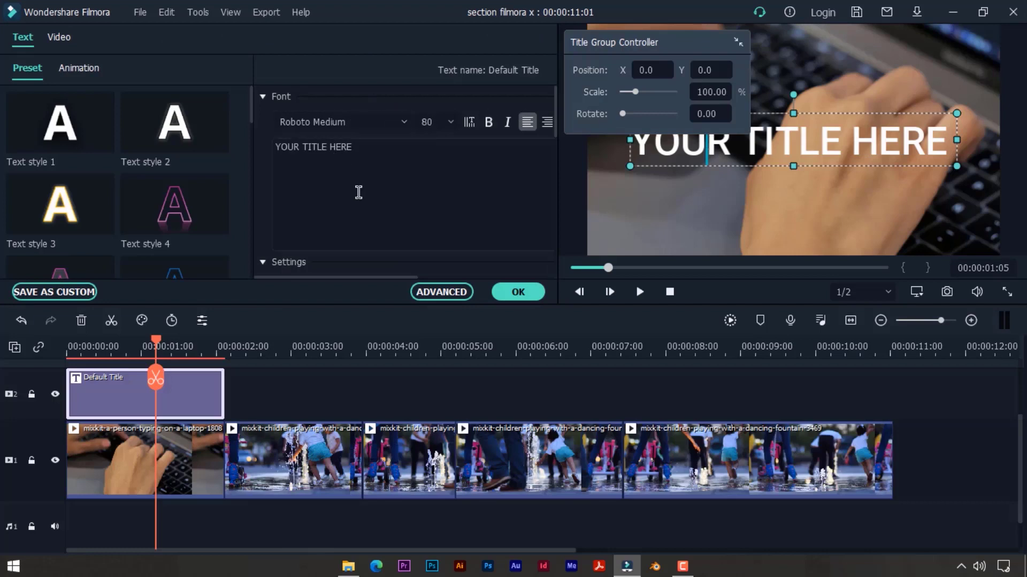
drag(362, 152, 254, 141)
text(MUU)
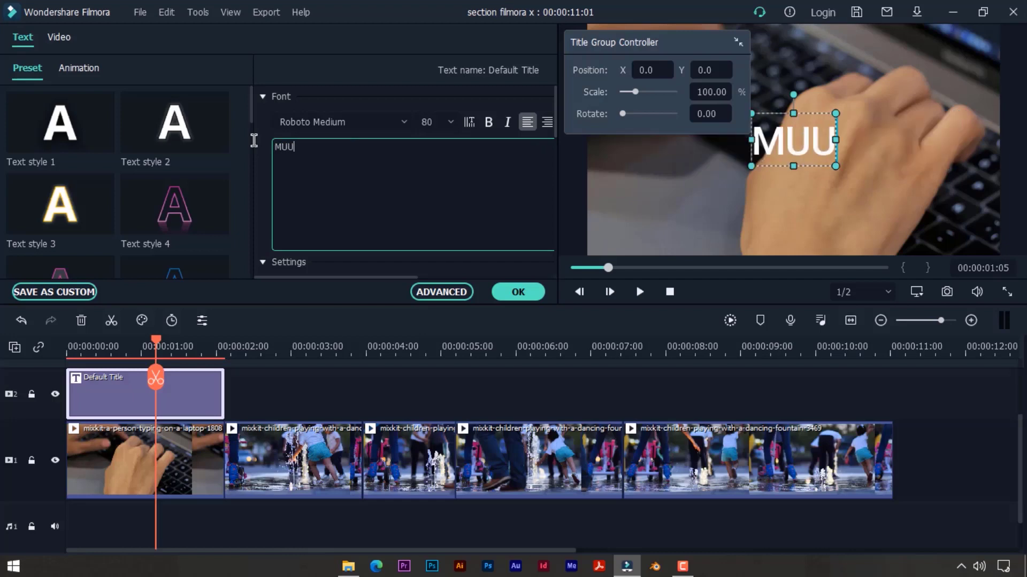
text(QAAL)
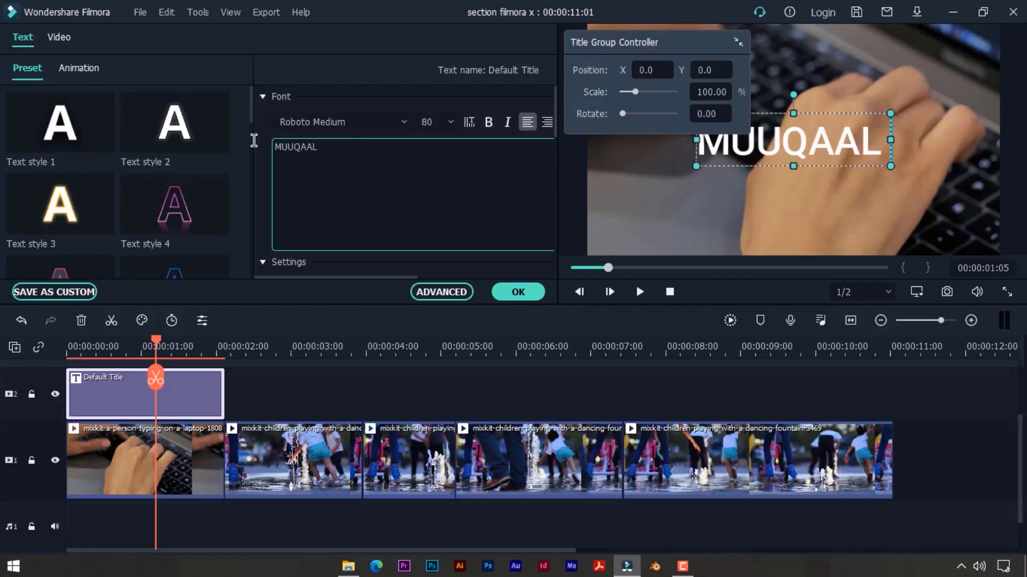
text( PRO)
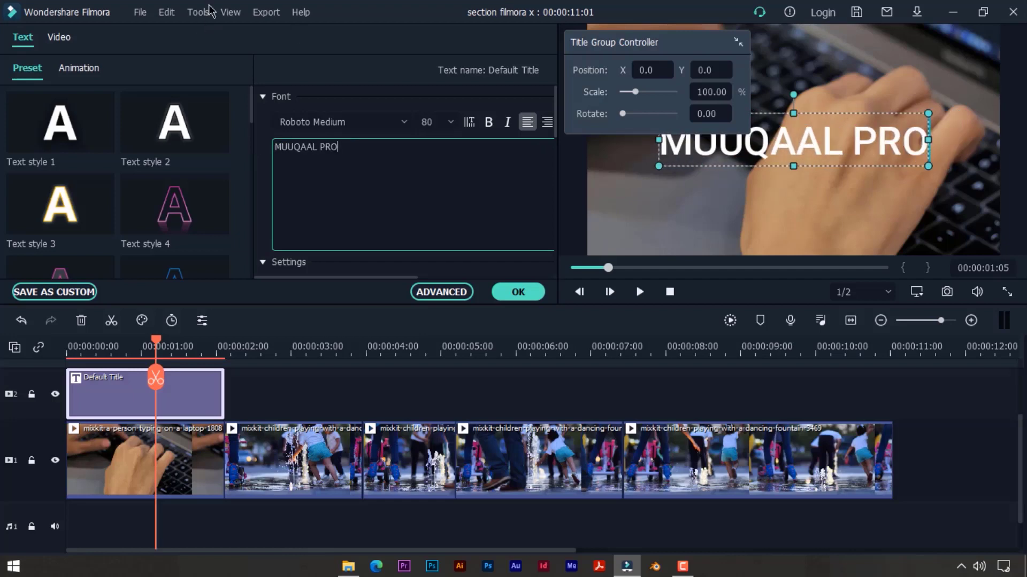
Try bold and italic formatting on the MUUQAAL PRO title, and remove both again
click(363, 122)
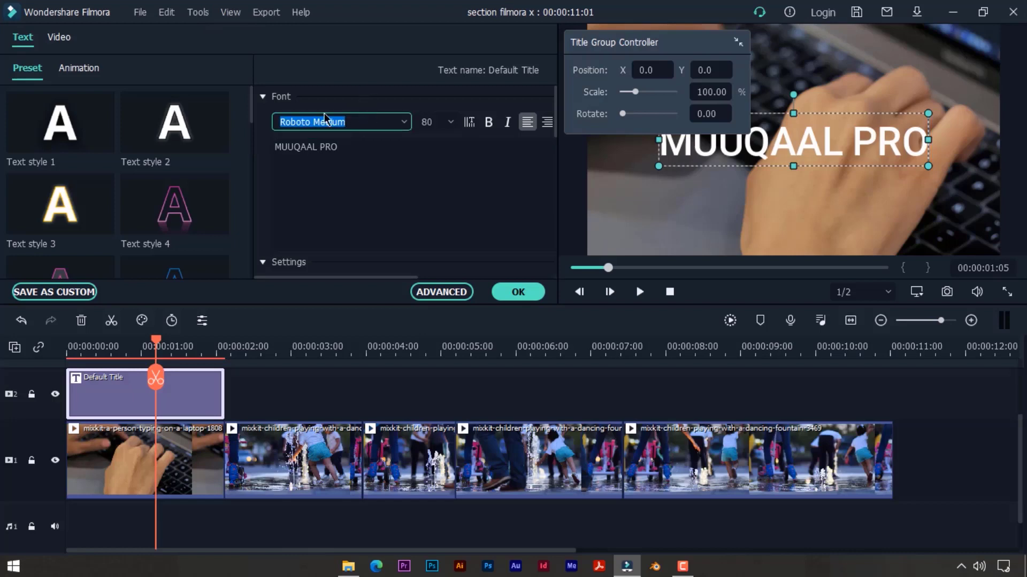
click(450, 123)
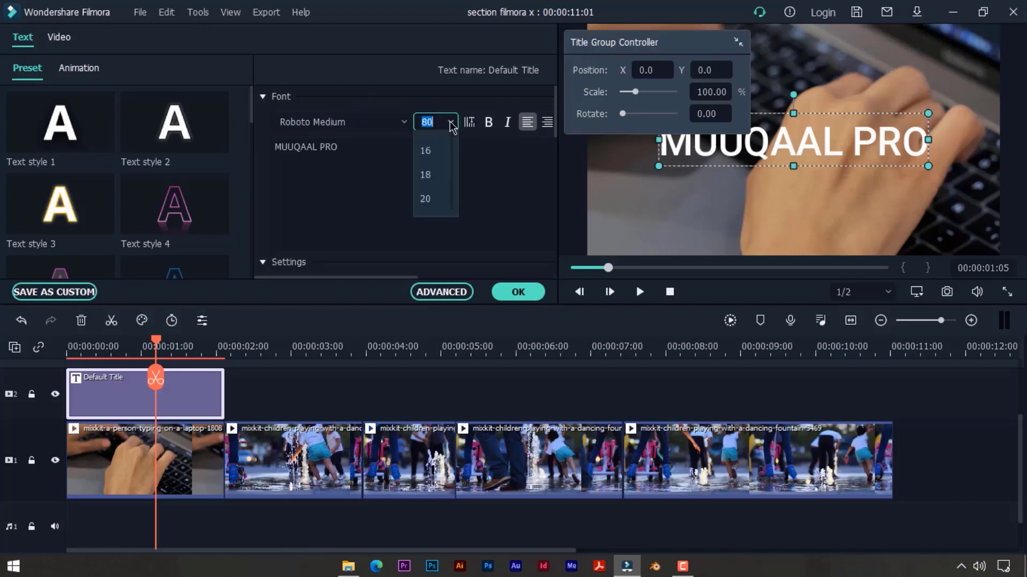
click(450, 122)
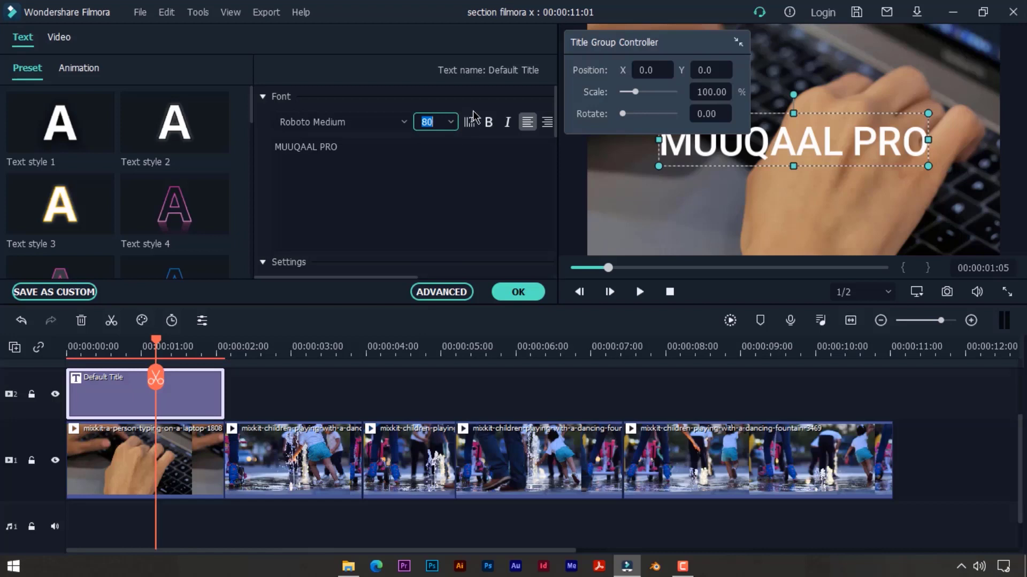
click(487, 123)
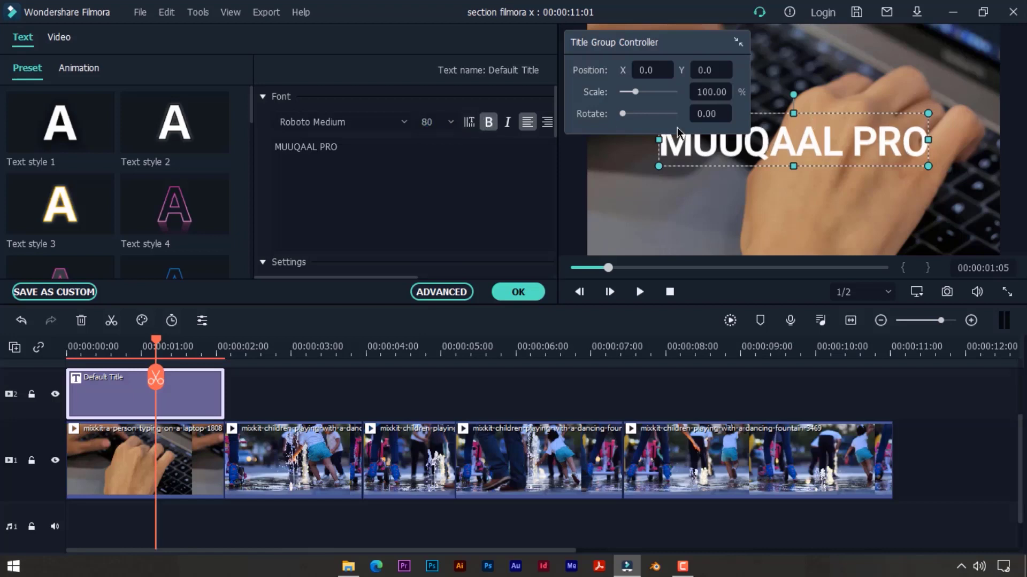
click(489, 124)
click(488, 124)
click(488, 124)
click(508, 123)
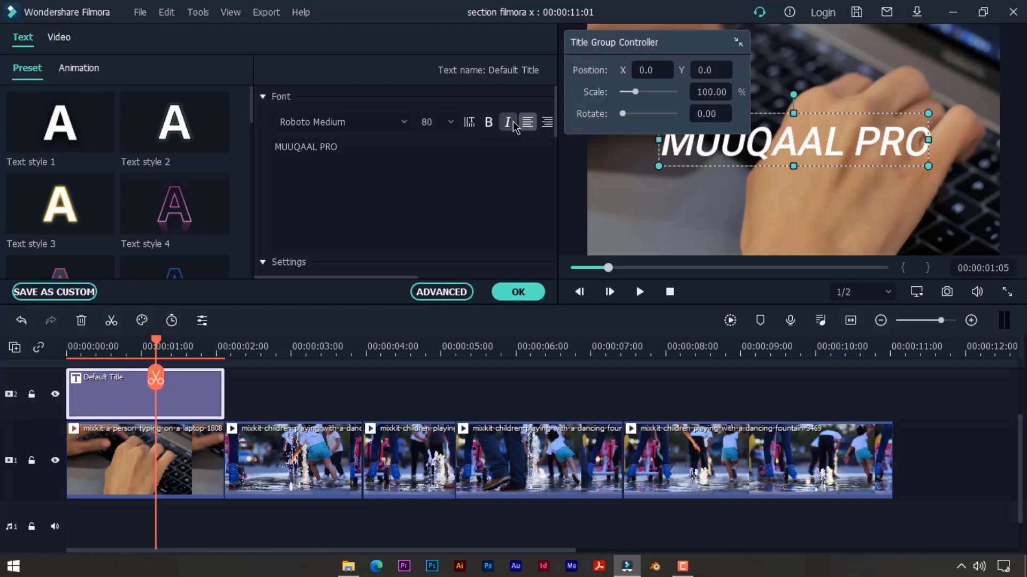
click(507, 122)
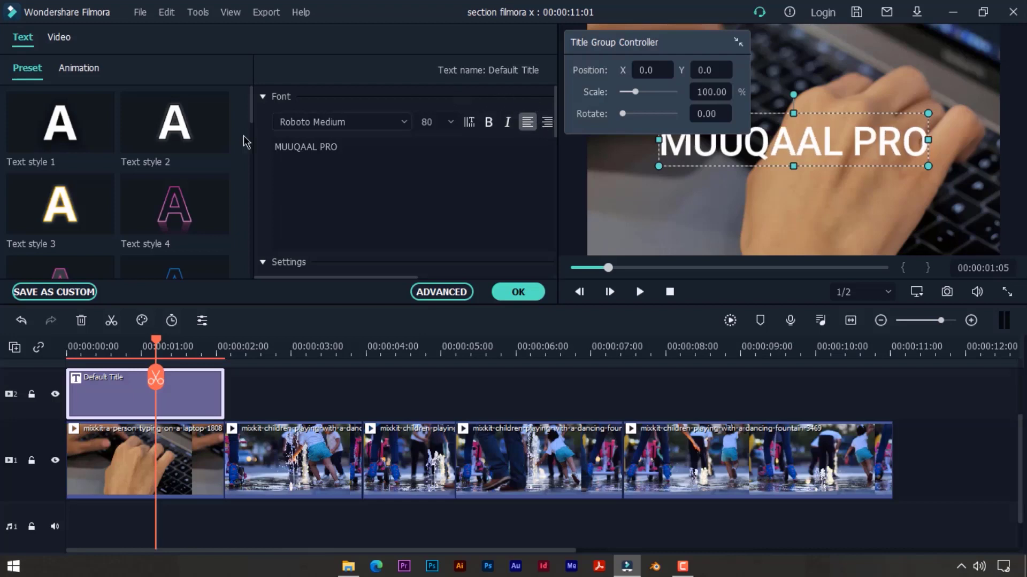
Look through the preset text styles, confirm the title's text edit and deselect the title
mouse_move(88, 132)
scroll(89, 132, down, 10)
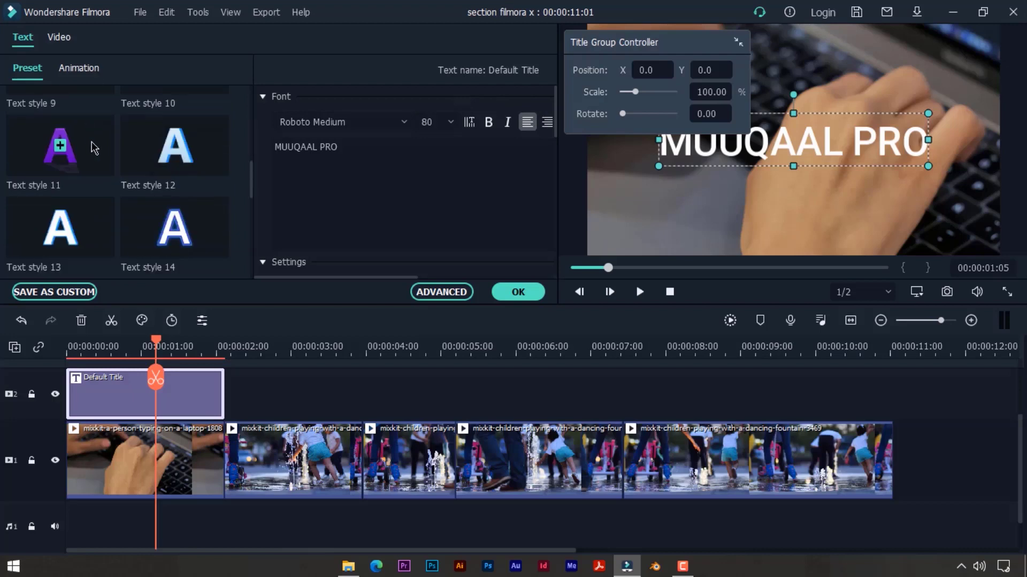
scroll(97, 163, up, 10)
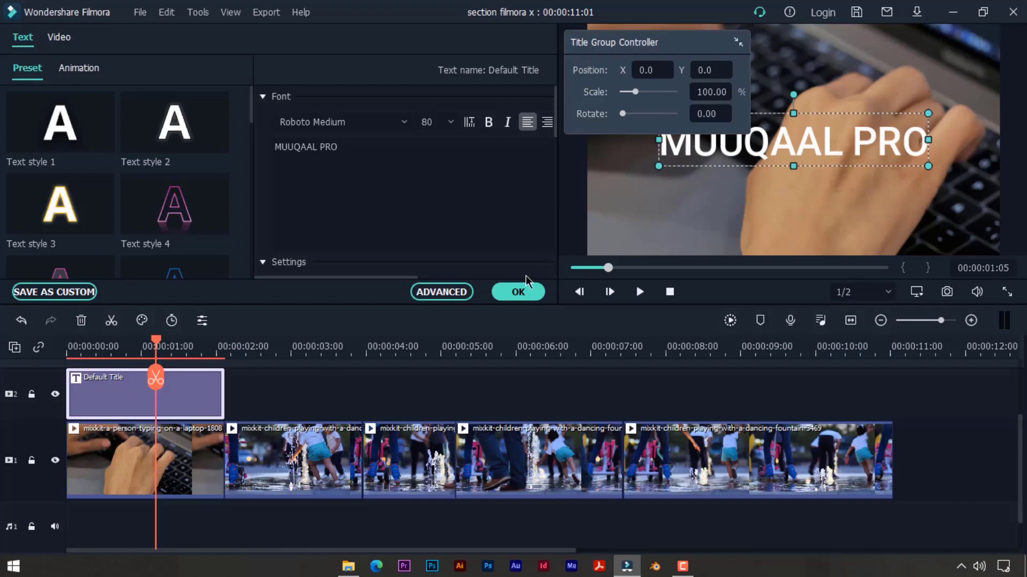
click(511, 296)
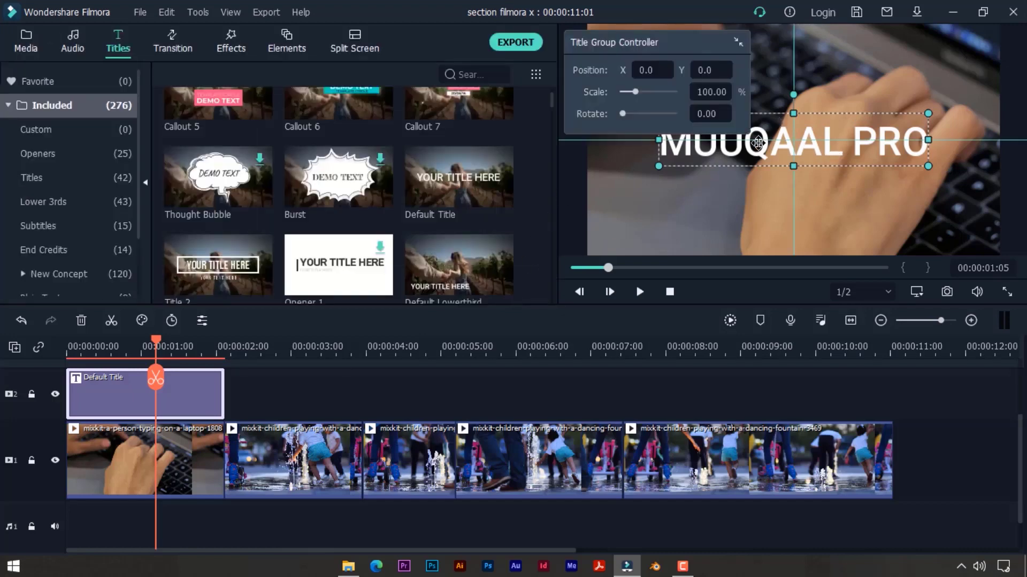
click(602, 370)
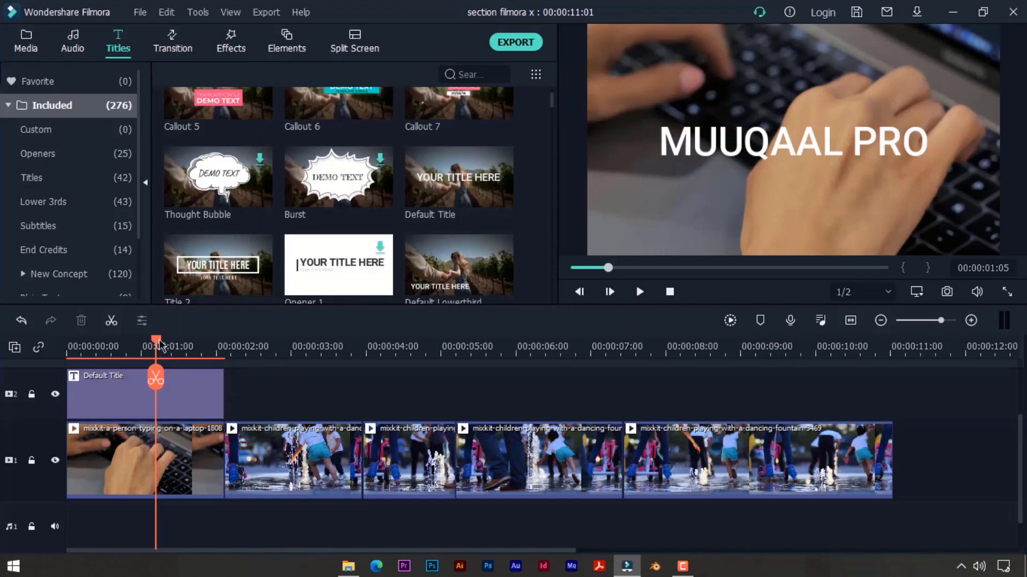
Preview the project from its start, past the end of the MUUQAAL PRO title into the first fountain clip
drag(155, 342, 68, 342)
click(639, 291)
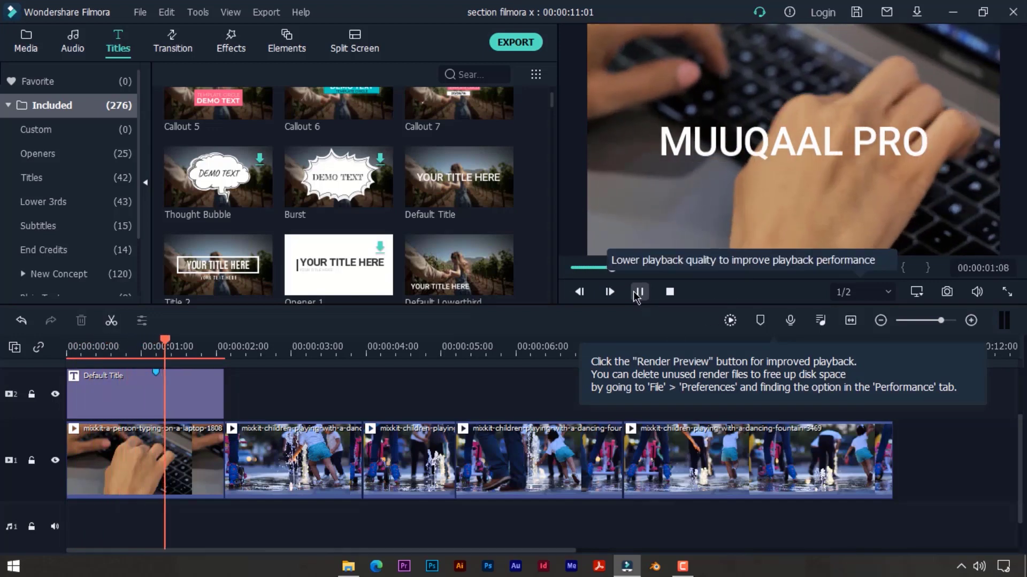
click(644, 291)
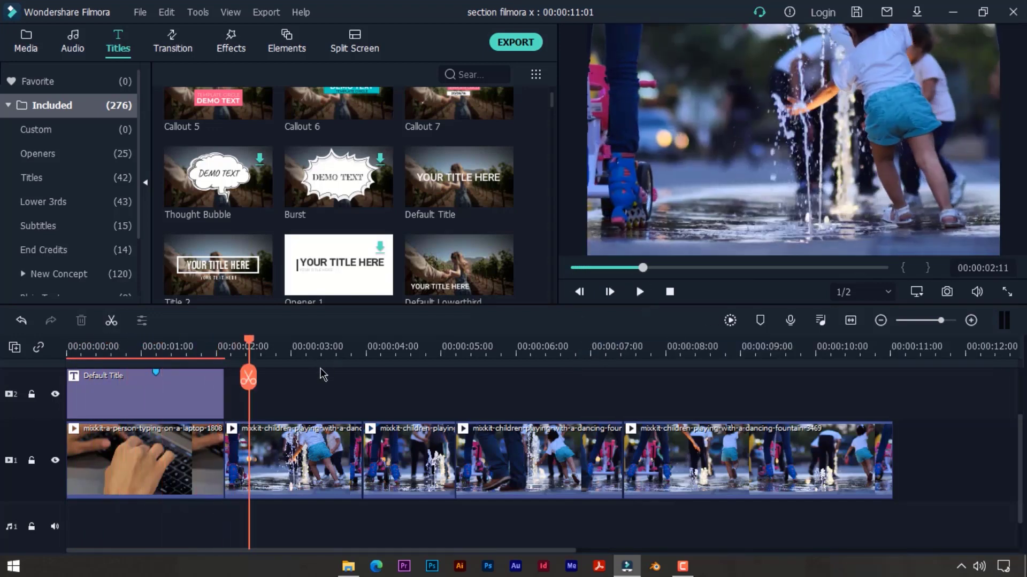
click(225, 349)
mouse_move(225, 348)
mouse_down()
mouse_move(208, 348)
mouse_move(246, 348)
mouse_up()
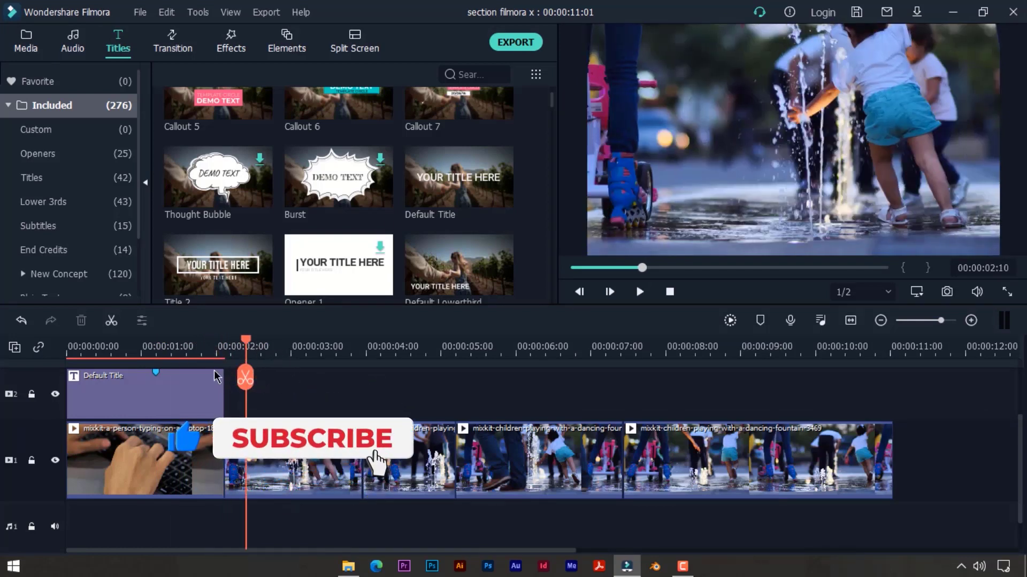
Select the MUUQAAL PRO title at 00:00:00:23 and browse the title templates in the library
click(136, 353)
click(160, 389)
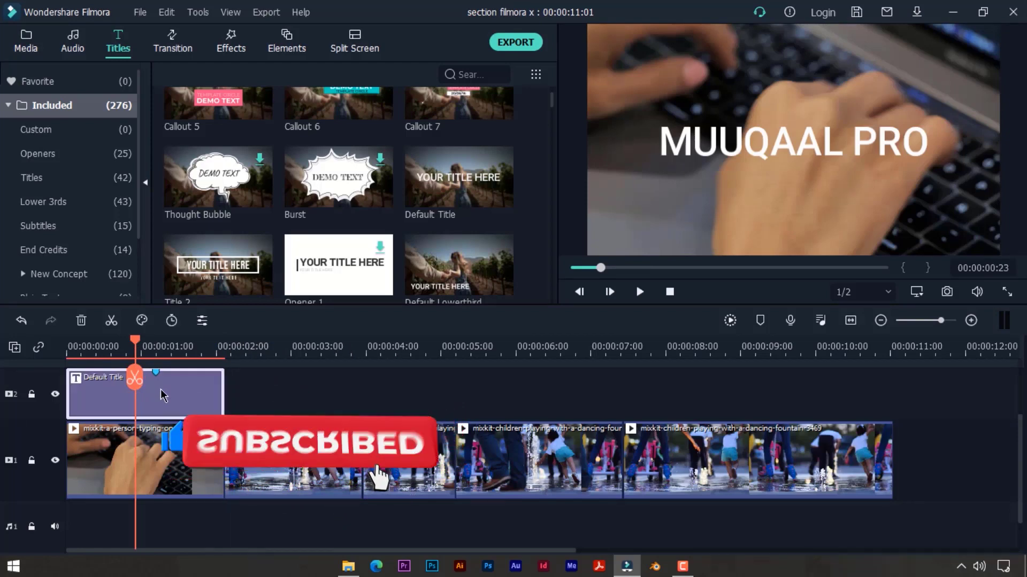
click(700, 138)
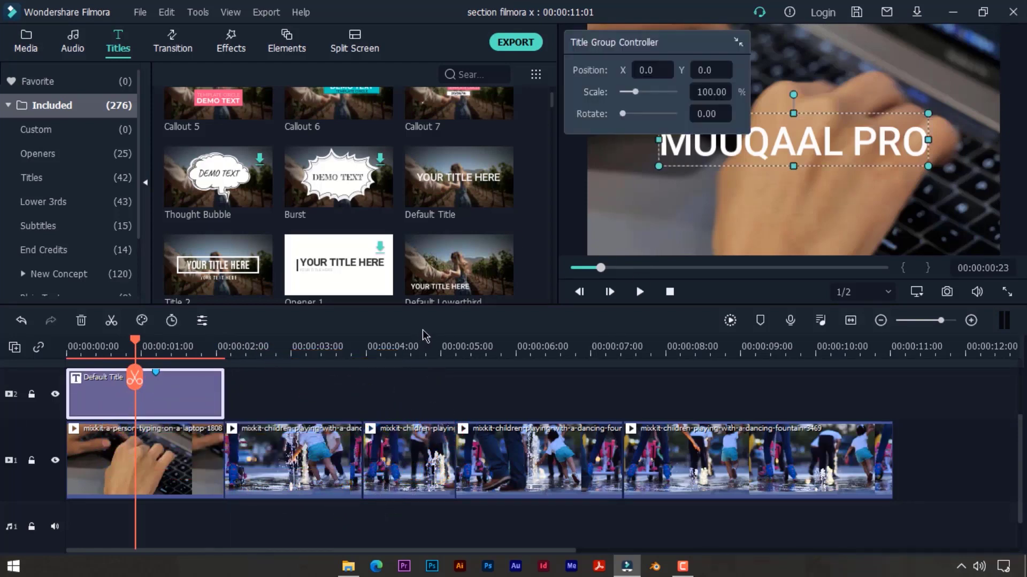
scroll(328, 212, down, 10)
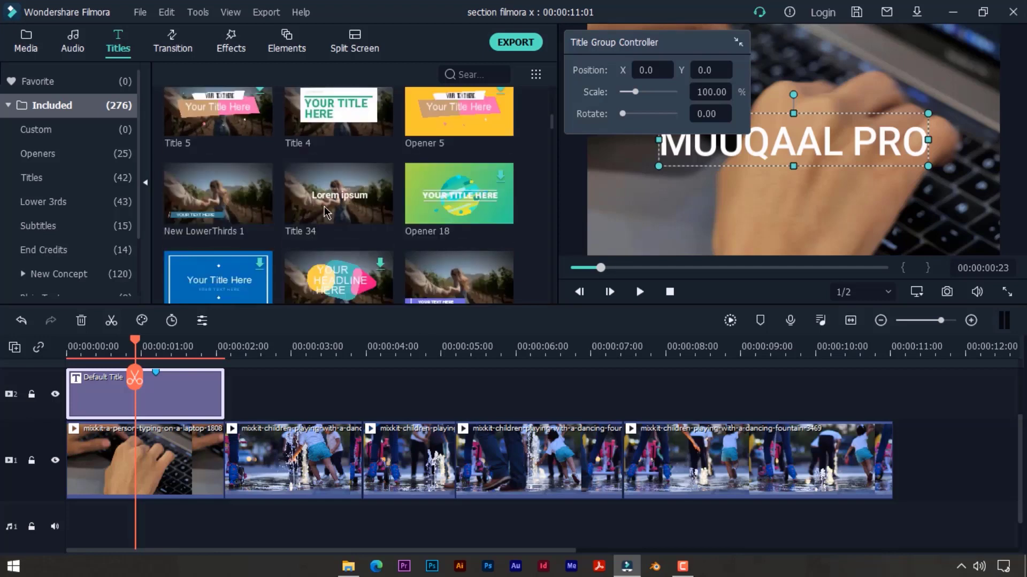
scroll(327, 212, down, 10)
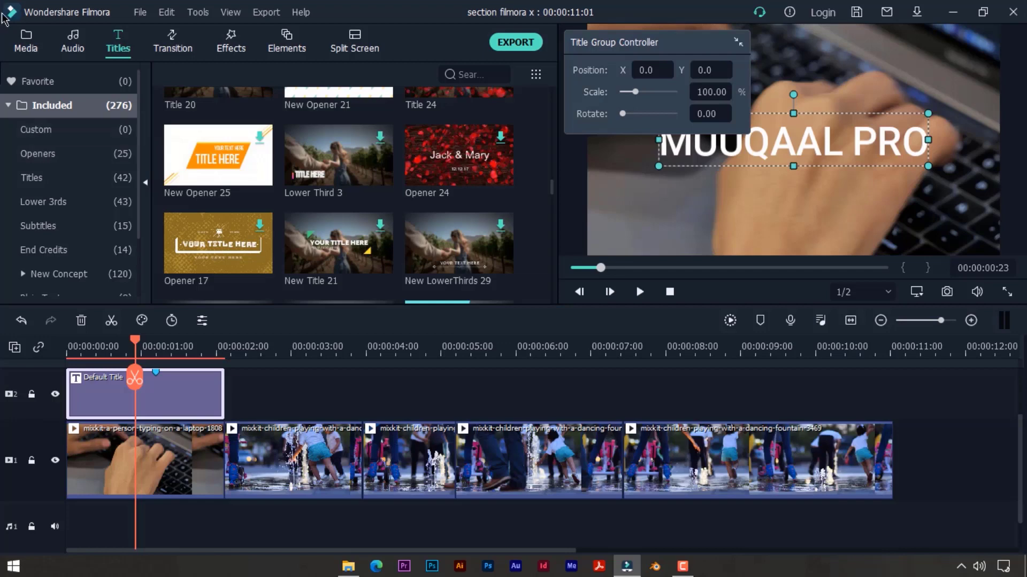
click(258, 385)
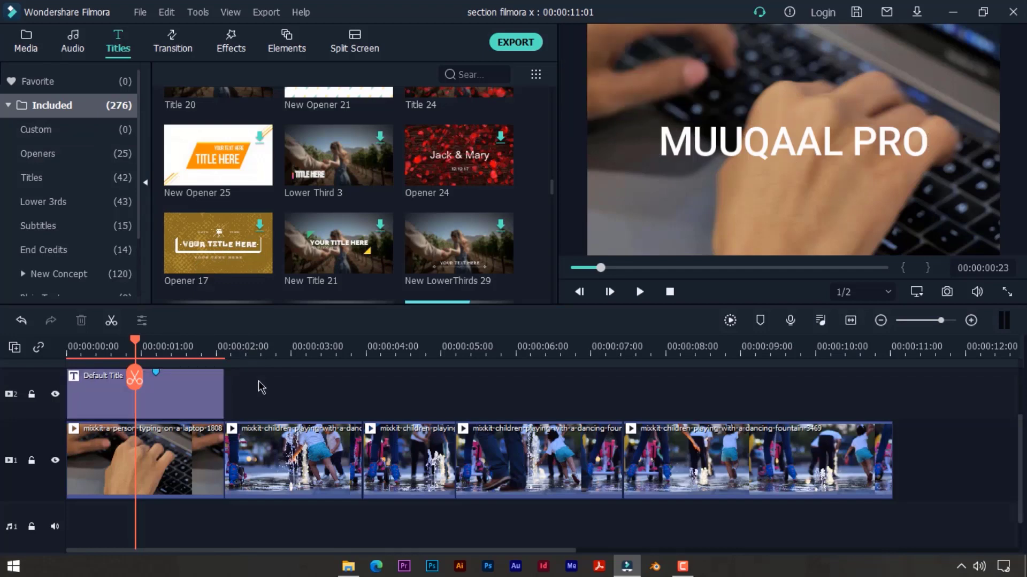
Examine the title and video clips along the timeline at several zoom levels, from single frames to the whole sequence
click(153, 345)
scroll(113, 348, down, 1)
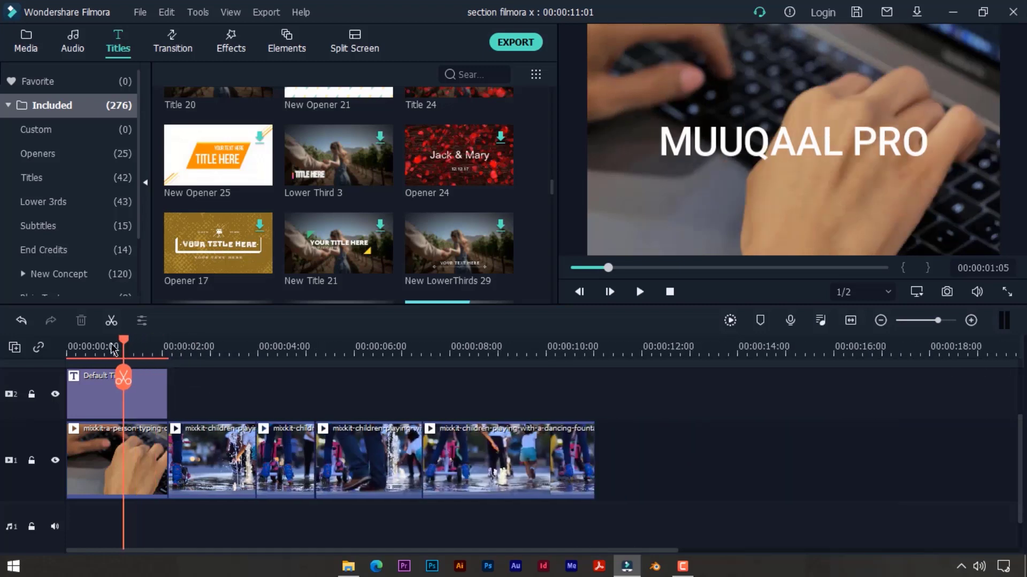
scroll(113, 349, up, 5)
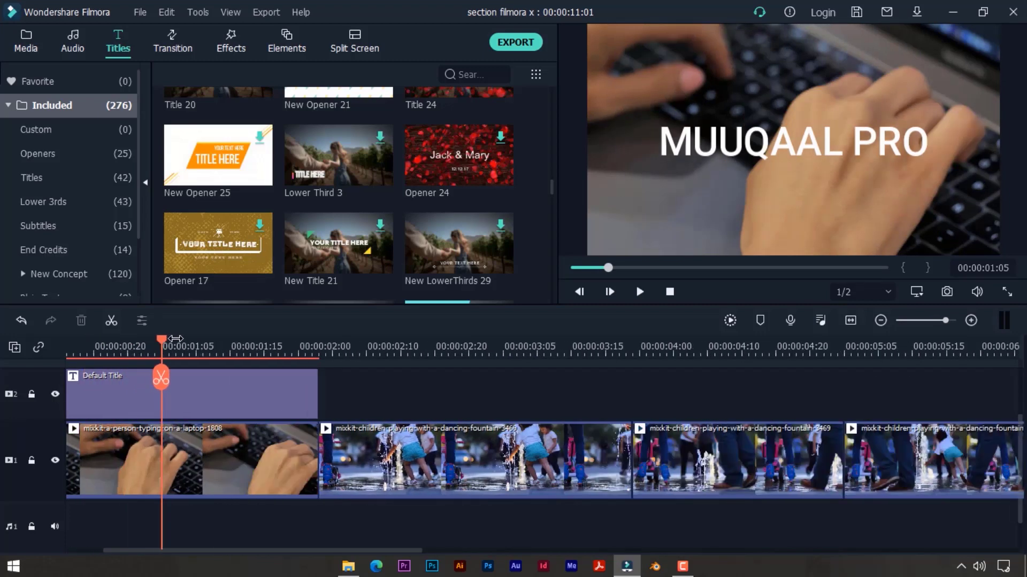
scroll(176, 342, down, 3)
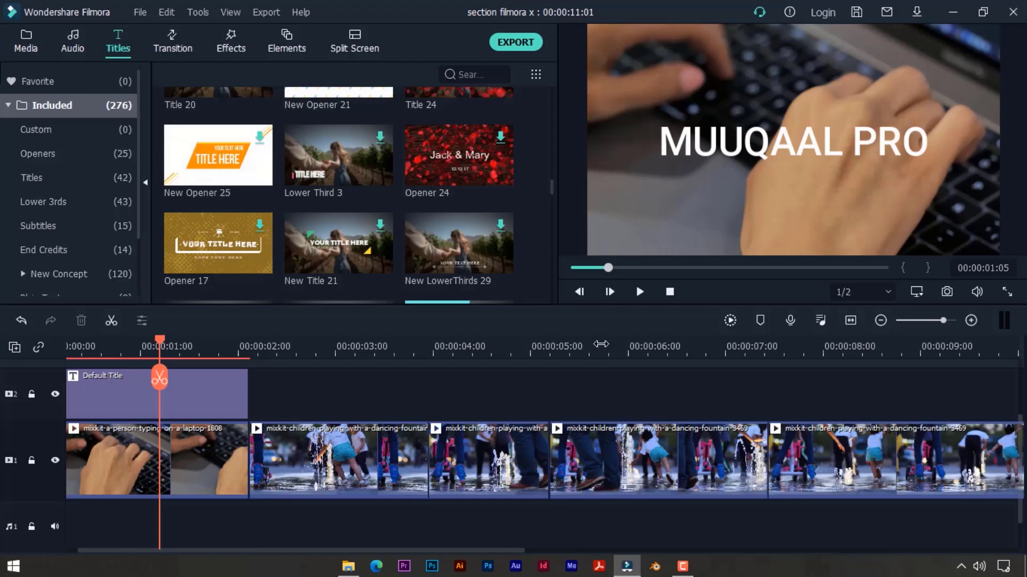
drag(595, 345, 623, 334)
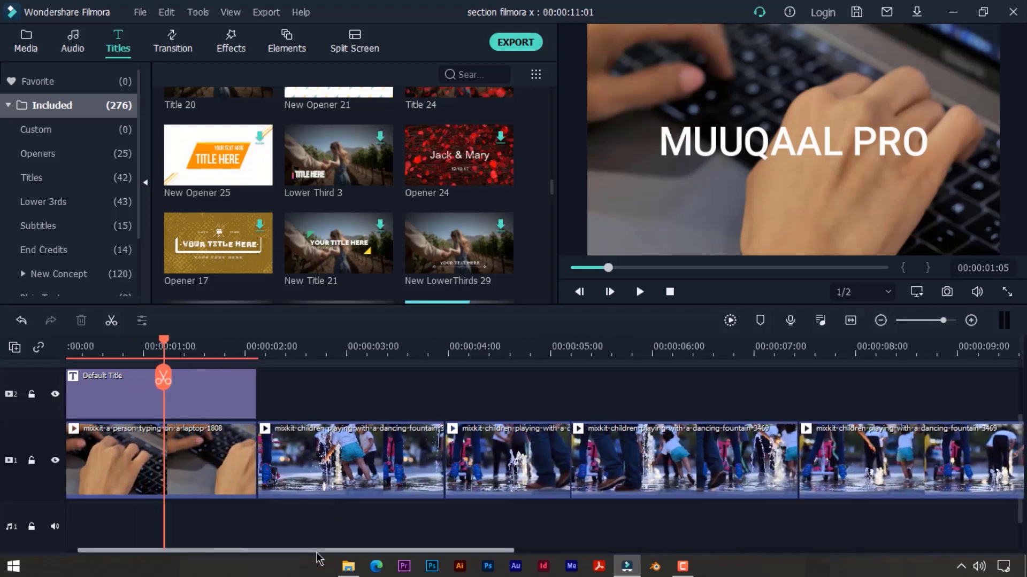
drag(317, 554, 403, 553)
click(966, 319)
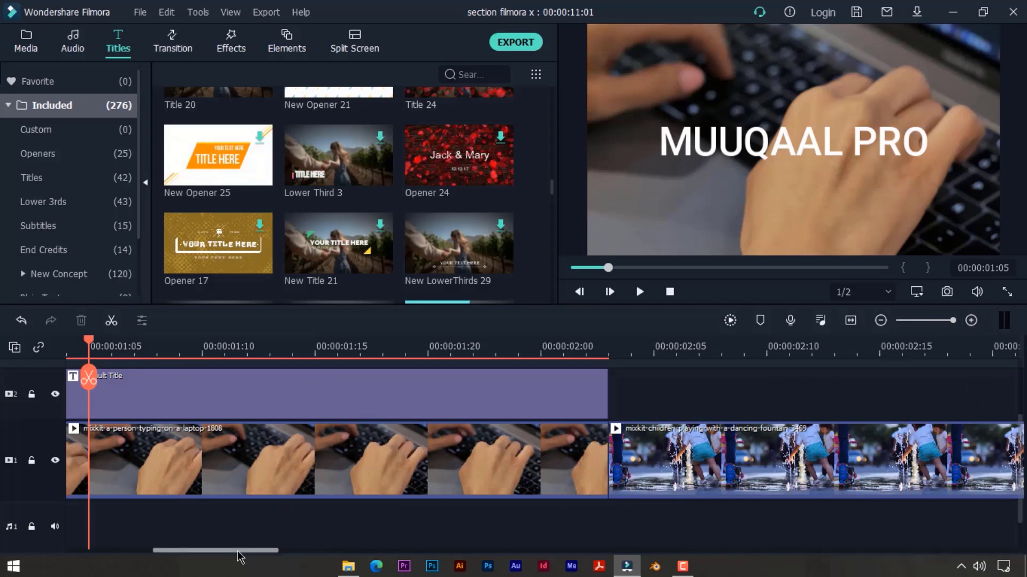
drag(237, 552, 133, 548)
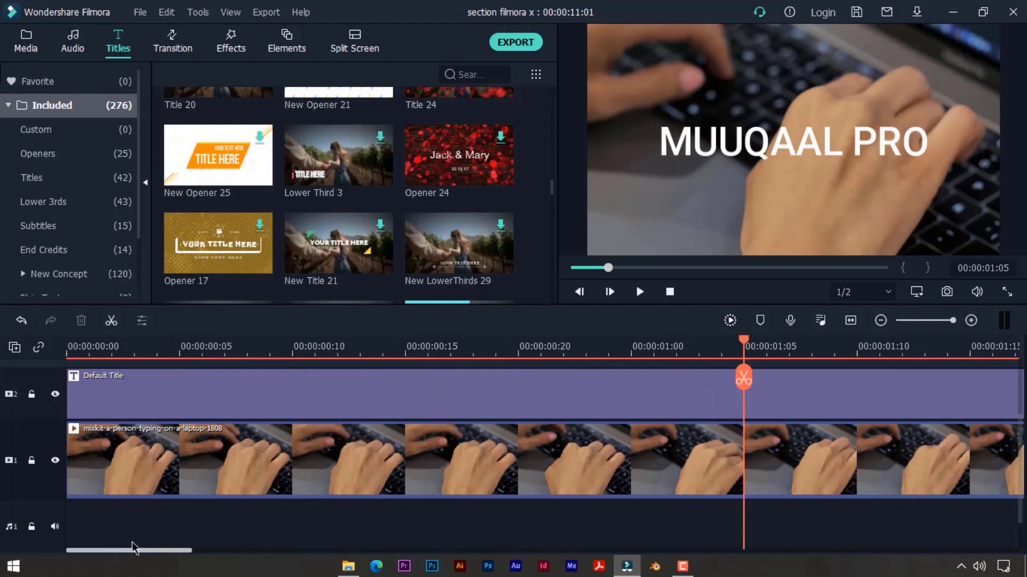
click(937, 321)
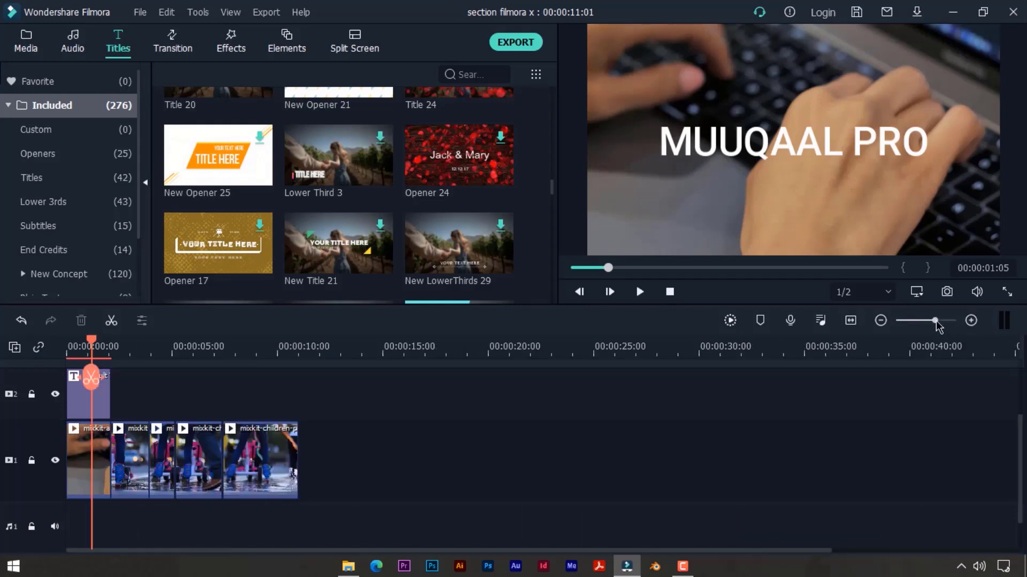
drag(937, 321, 941, 321)
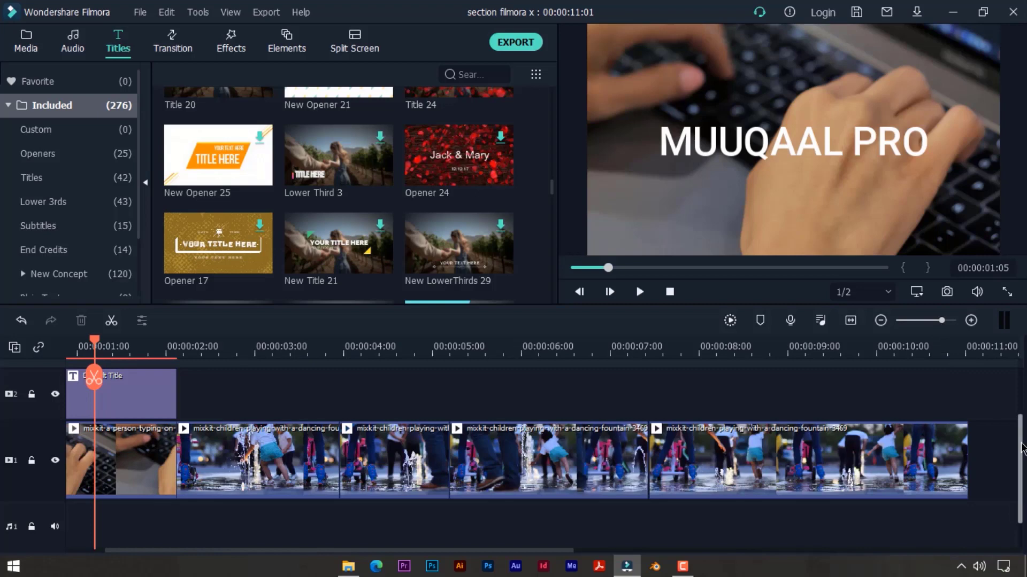
mouse_move(1020, 444)
mouse_down()
mouse_move(1018, 399)
mouse_move(1022, 454)
mouse_move(1022, 442)
mouse_up()
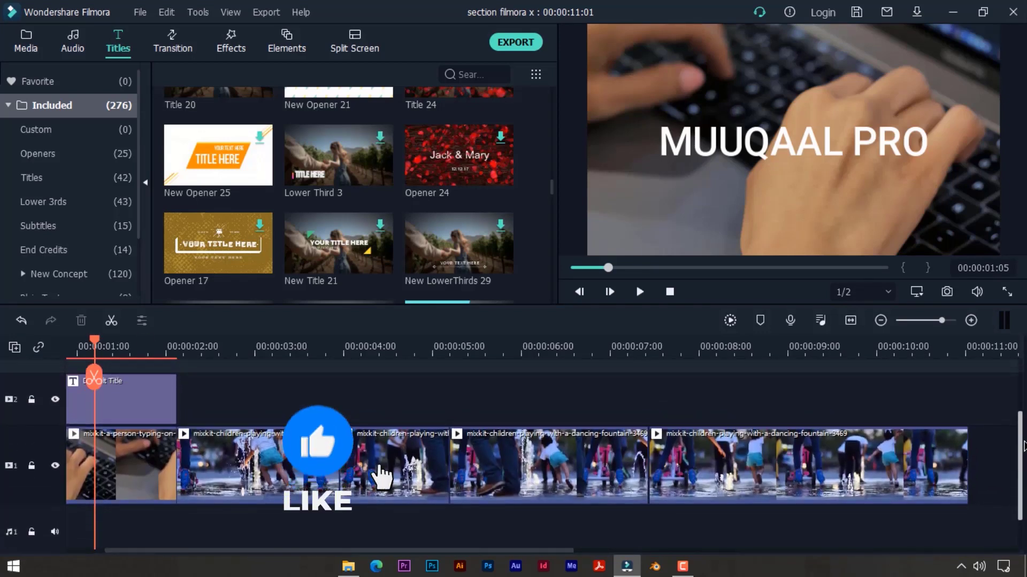
Place the playhead at 00:00:01:22 and fit the whole project in the timeline view
click(146, 342)
click(155, 343)
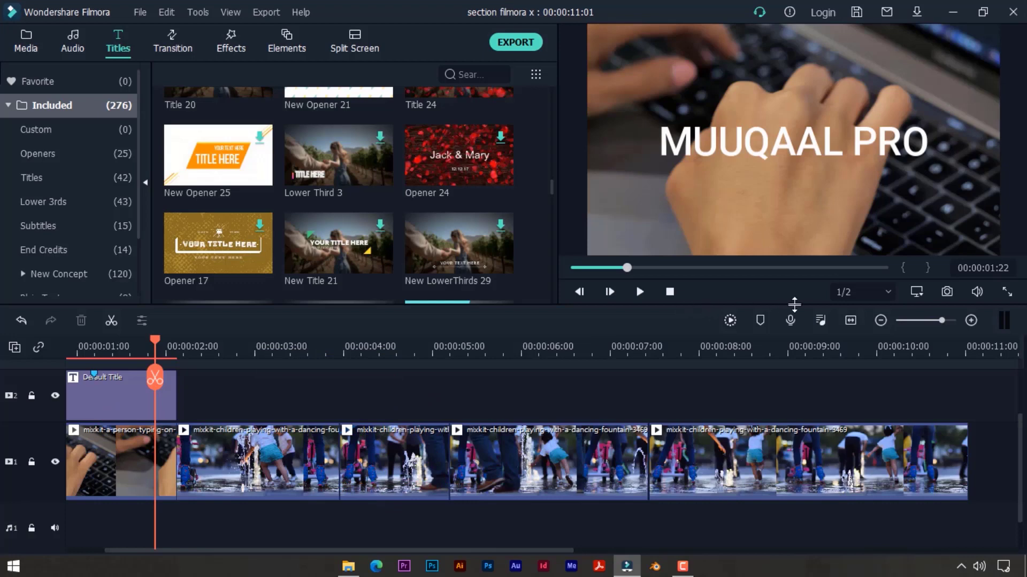
click(850, 321)
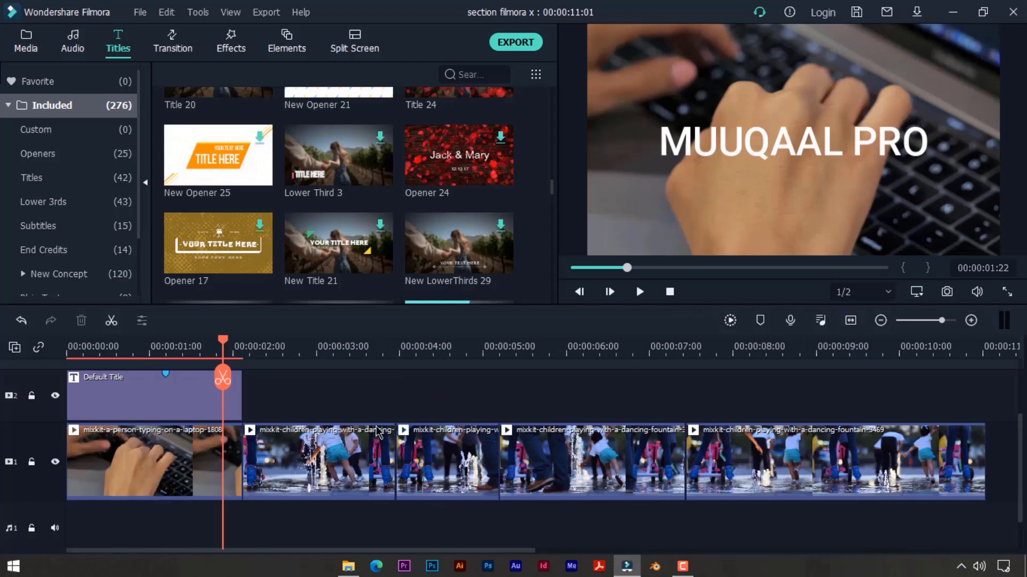
Select the laptop clip and the first fountain clip in turn, leaving the laptop clip selected
click(210, 473)
click(272, 468)
click(207, 465)
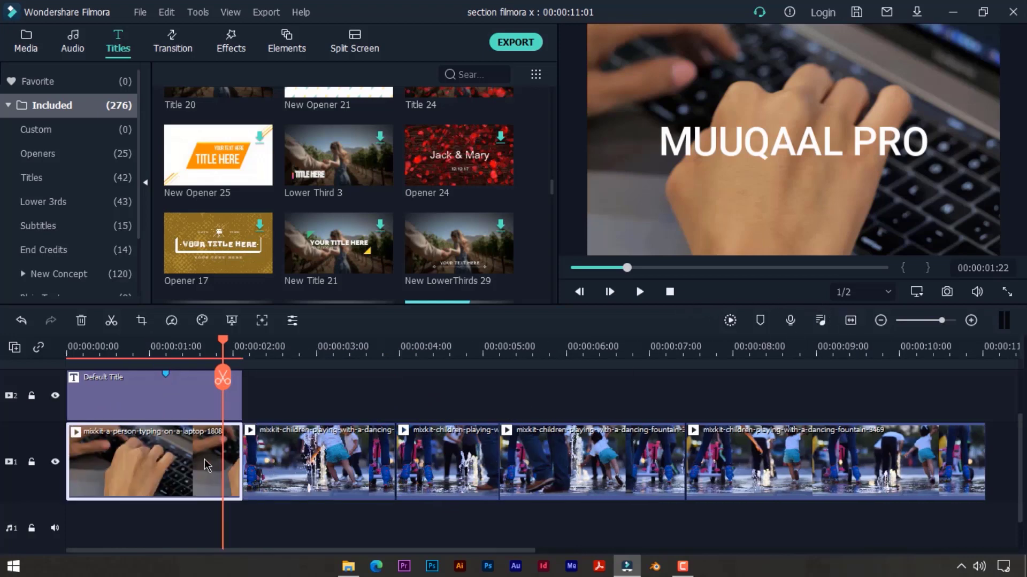
click(249, 459)
click(215, 465)
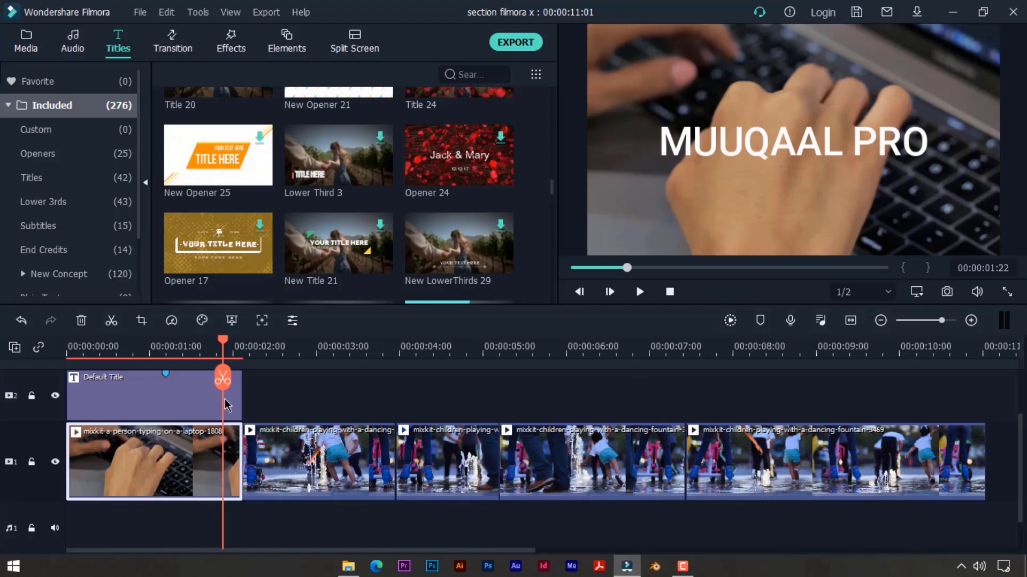
Play the cut between the laptop clip and the first fountain clip several times, then return the playhead to 00:00:01:19
click(639, 292)
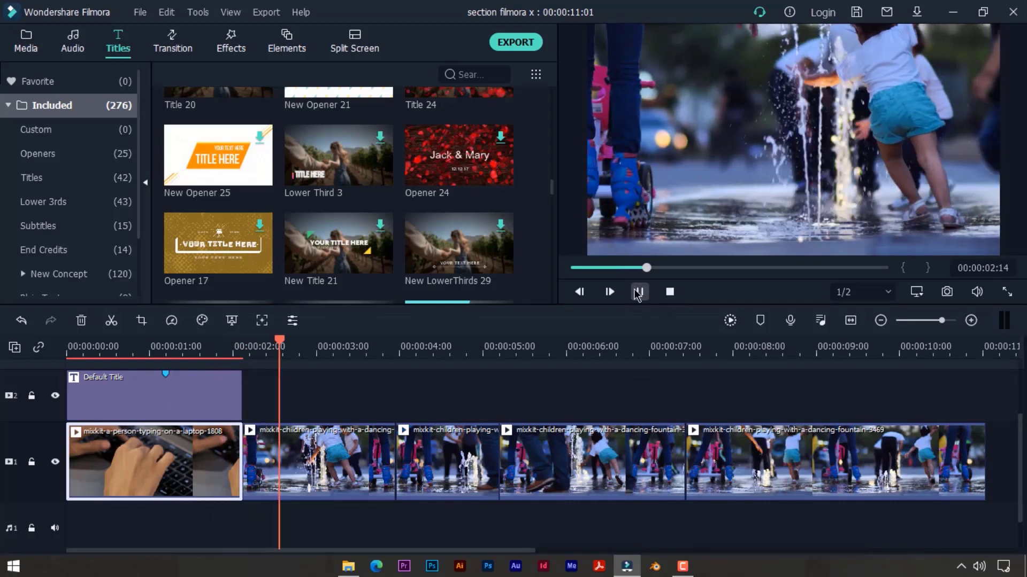
click(639, 292)
click(233, 353)
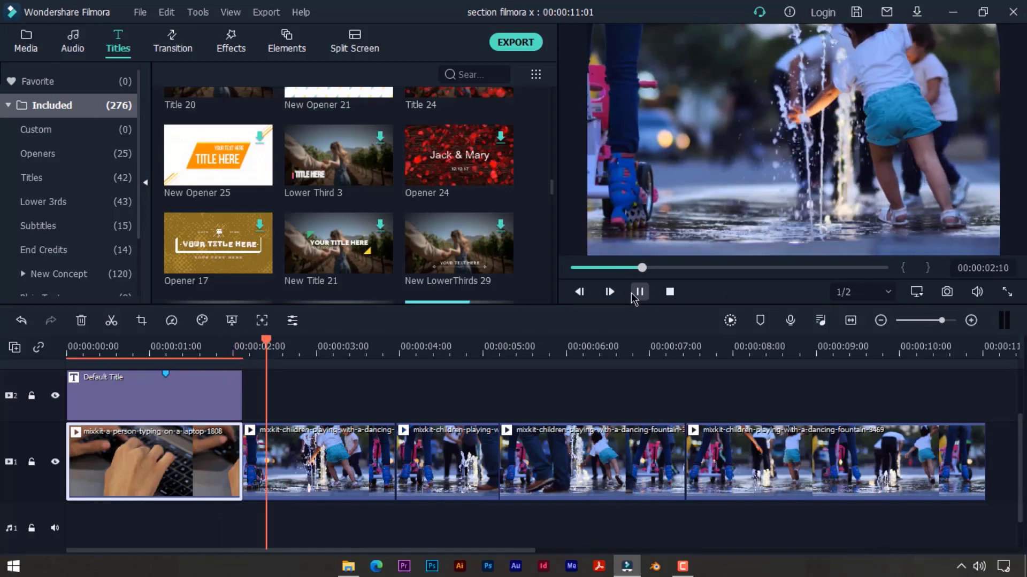
click(639, 292)
click(229, 347)
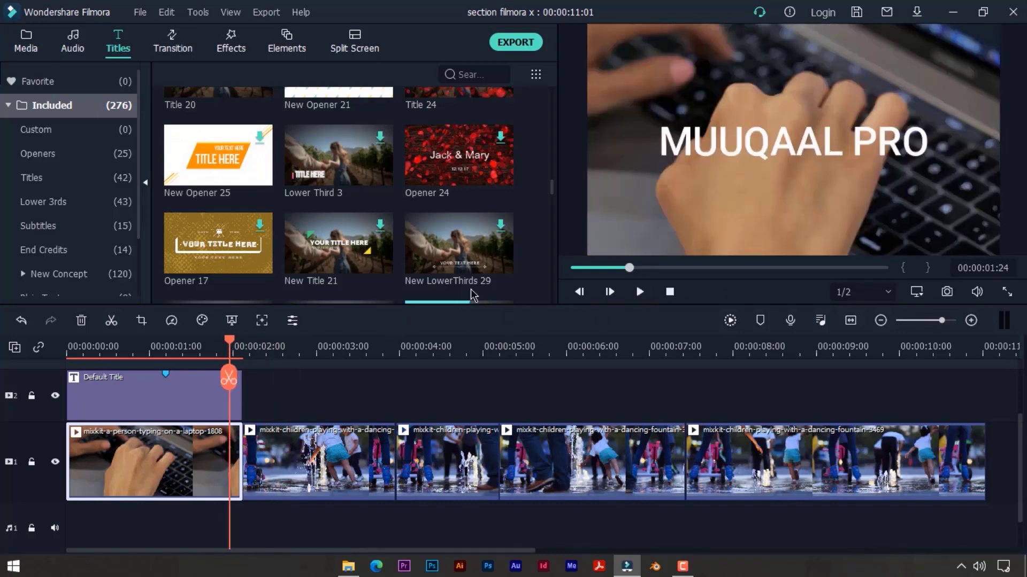
click(639, 291)
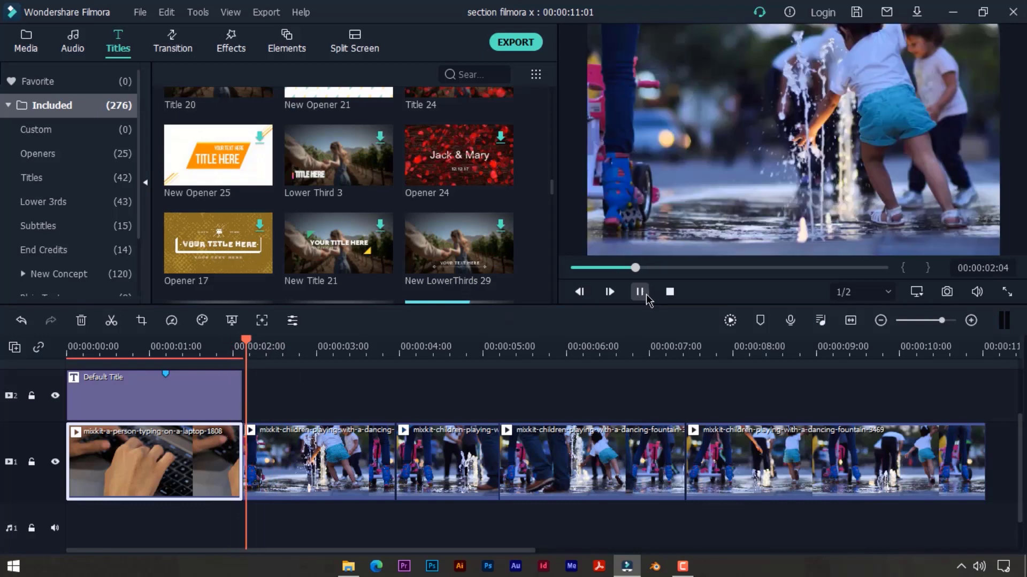
click(639, 292)
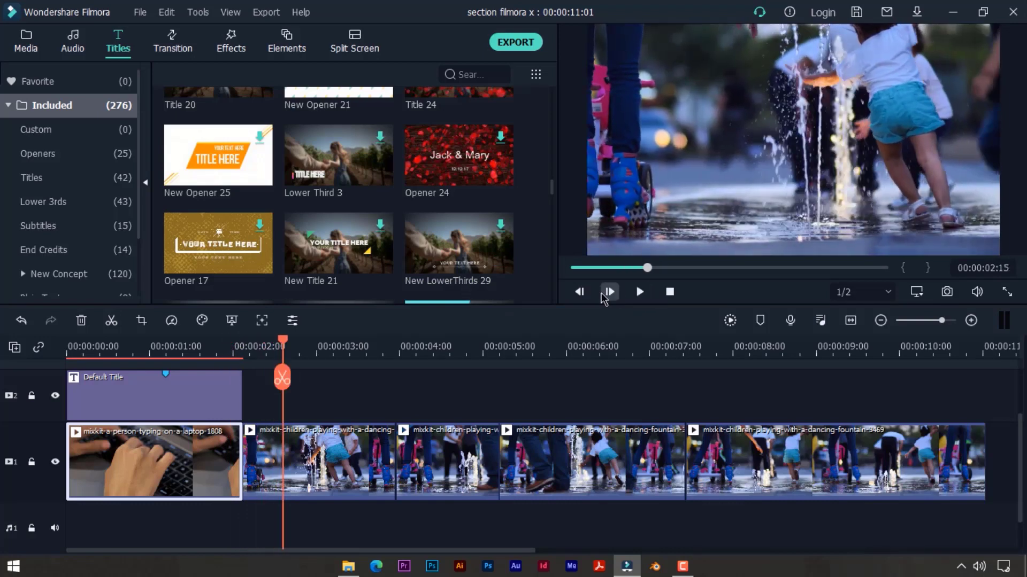
click(212, 350)
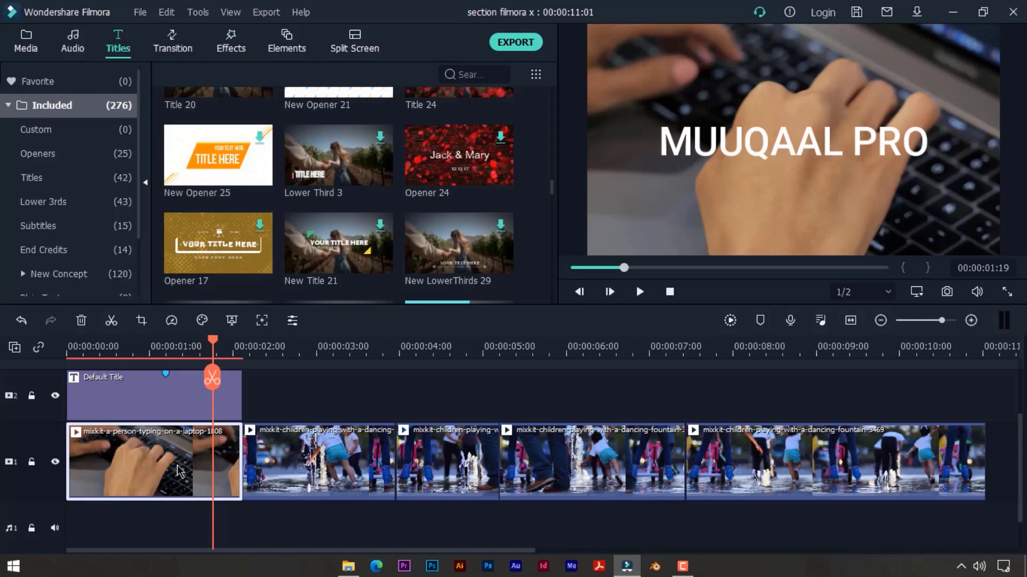
click(268, 463)
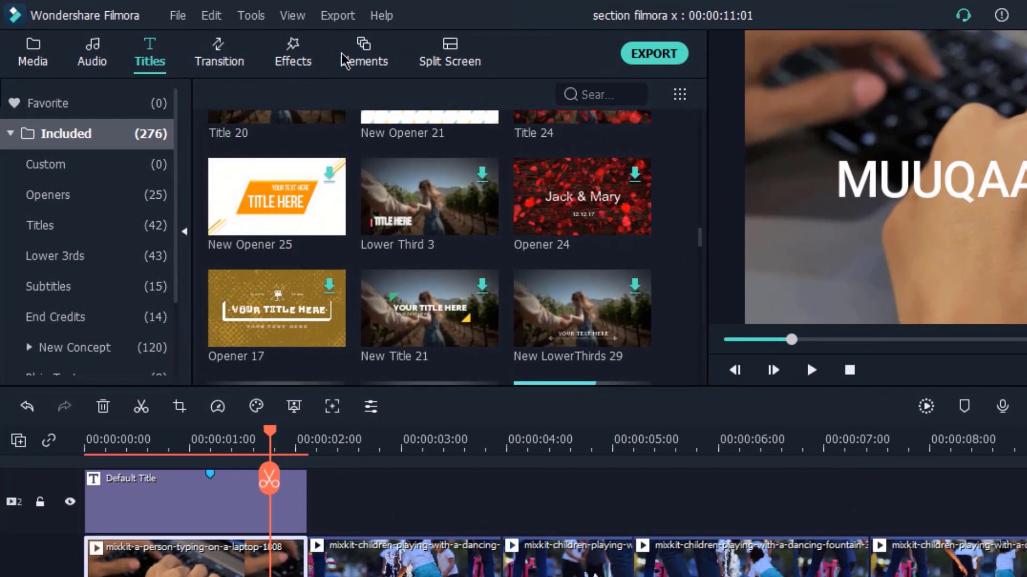
Browse the full library of included transitions
click(219, 56)
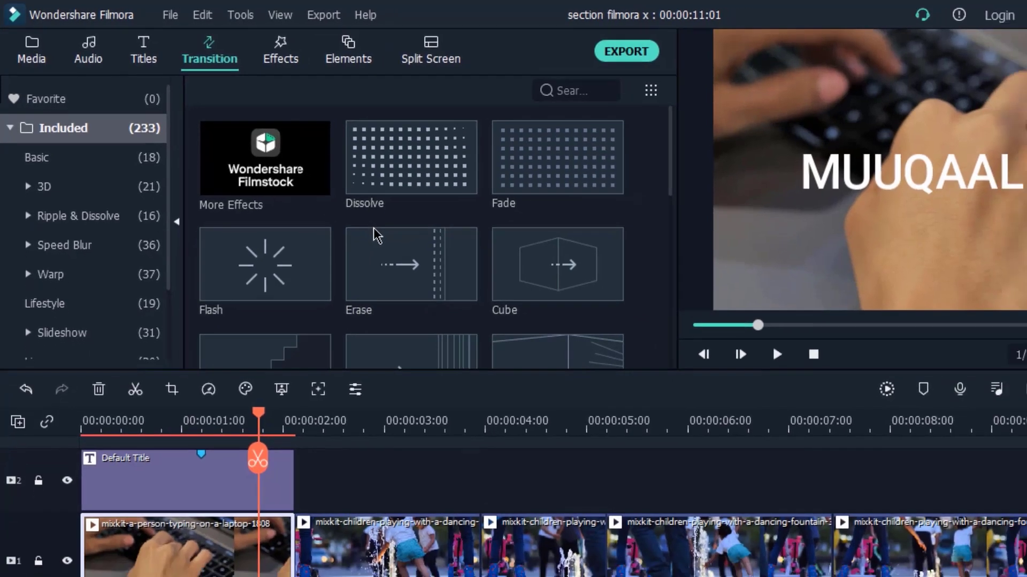
scroll(394, 246, down, 10)
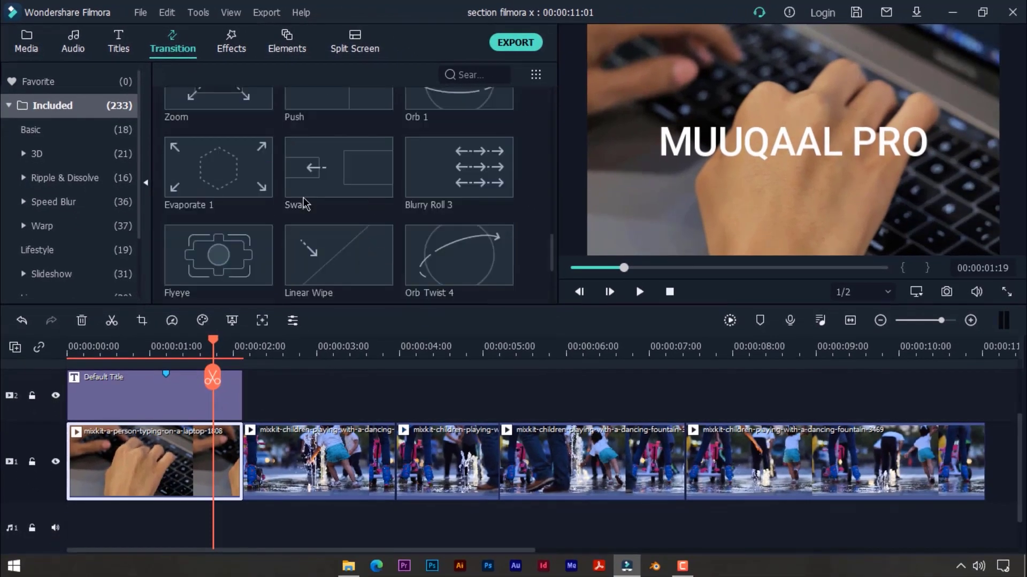
scroll(357, 179, down, 3)
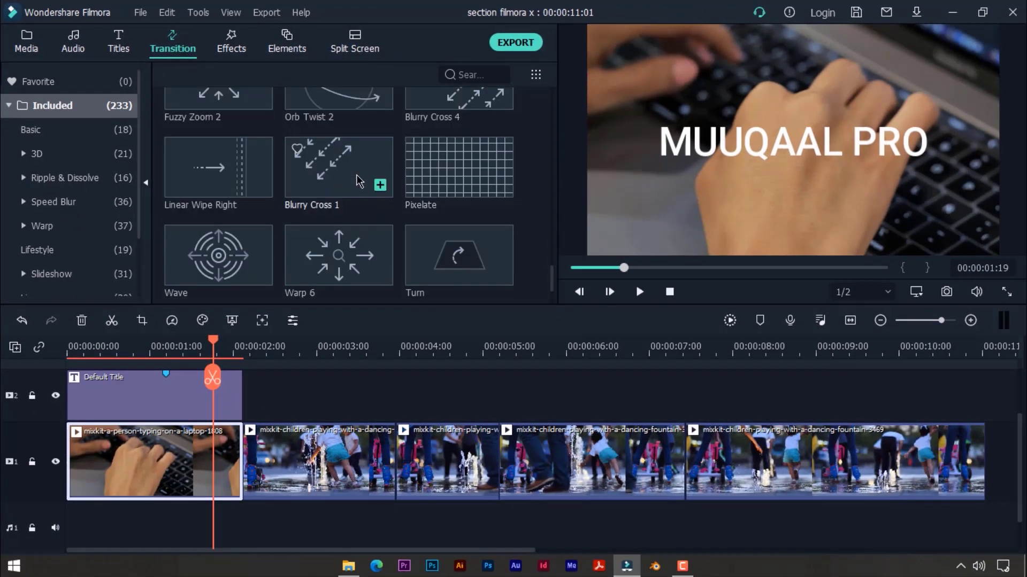
scroll(357, 185, down, 1)
scroll(357, 190, up, 1)
scroll(357, 188, down, 5)
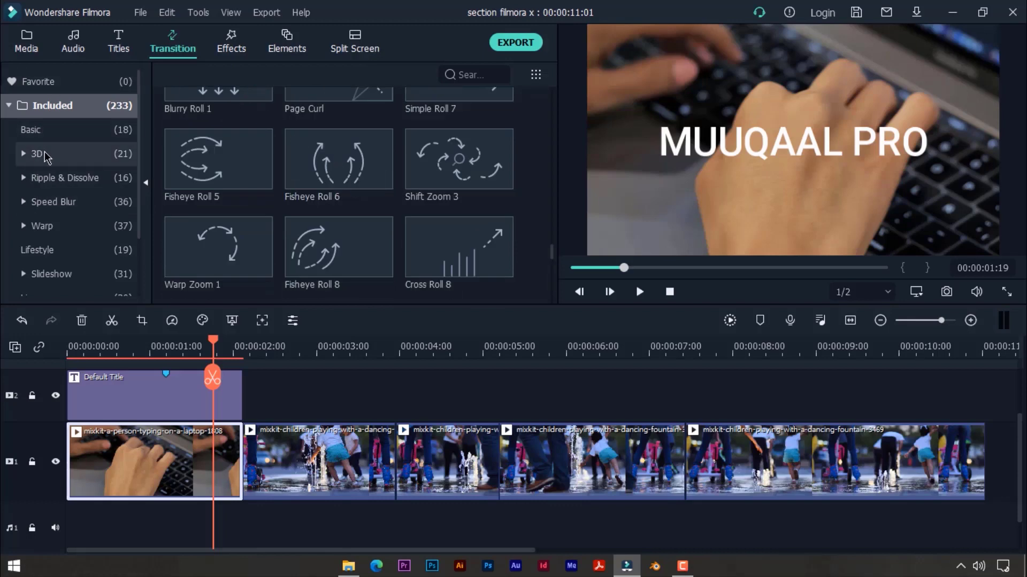
Add the Orb 1 transition from the 3D category at the cut between the laptop clip and the first fountain clip
click(45, 156)
click(47, 156)
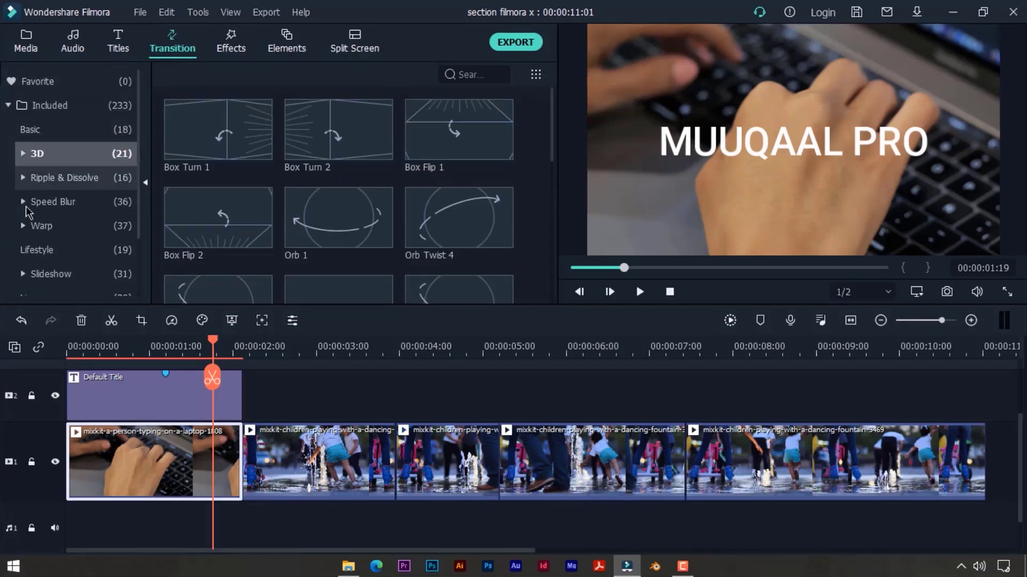
scroll(44, 204, down, 3)
scroll(46, 204, up, 3)
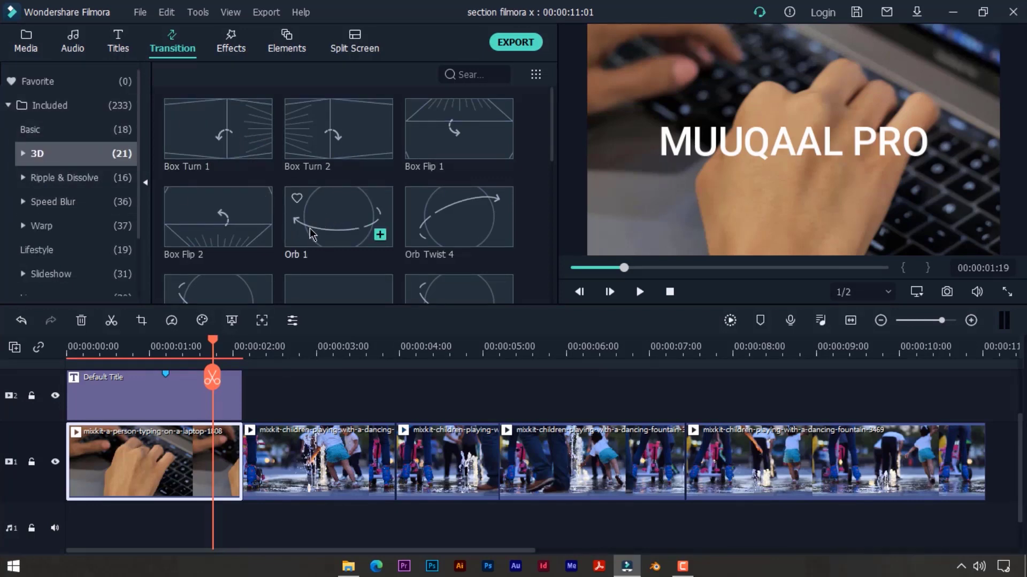
drag(324, 227, 240, 457)
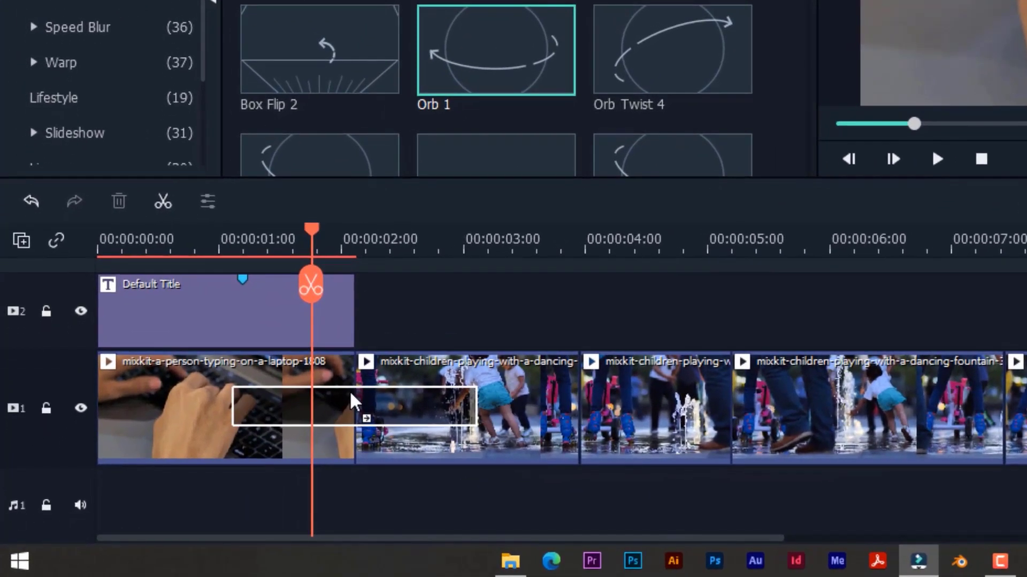
mouse_move(350, 393)
mouse_down()
mouse_move(369, 403)
mouse_move(344, 397)
mouse_up()
drag(347, 405, 365, 391)
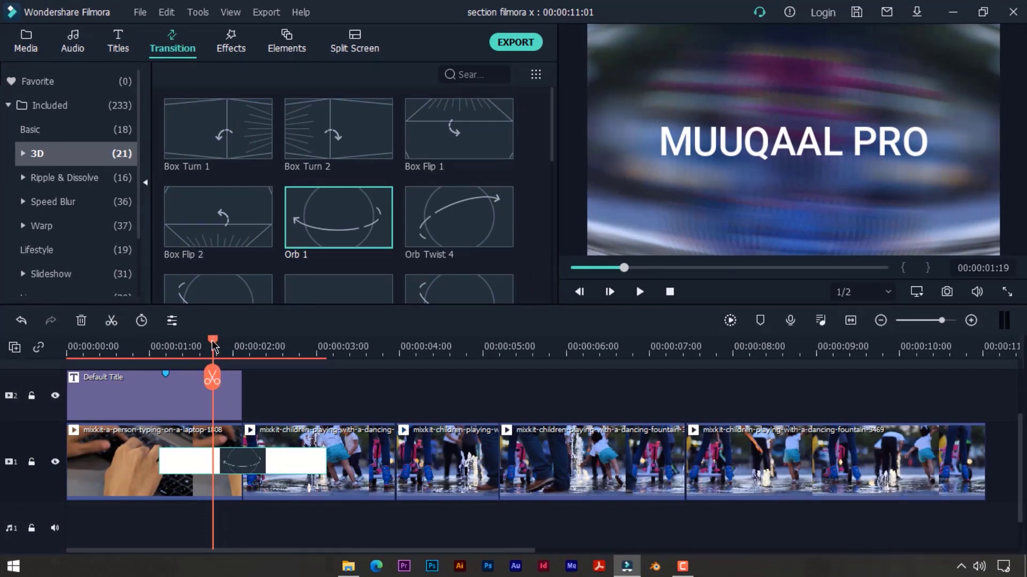
Play the sequence from the start to preview the Orb 1 transition
drag(213, 345, 13, 350)
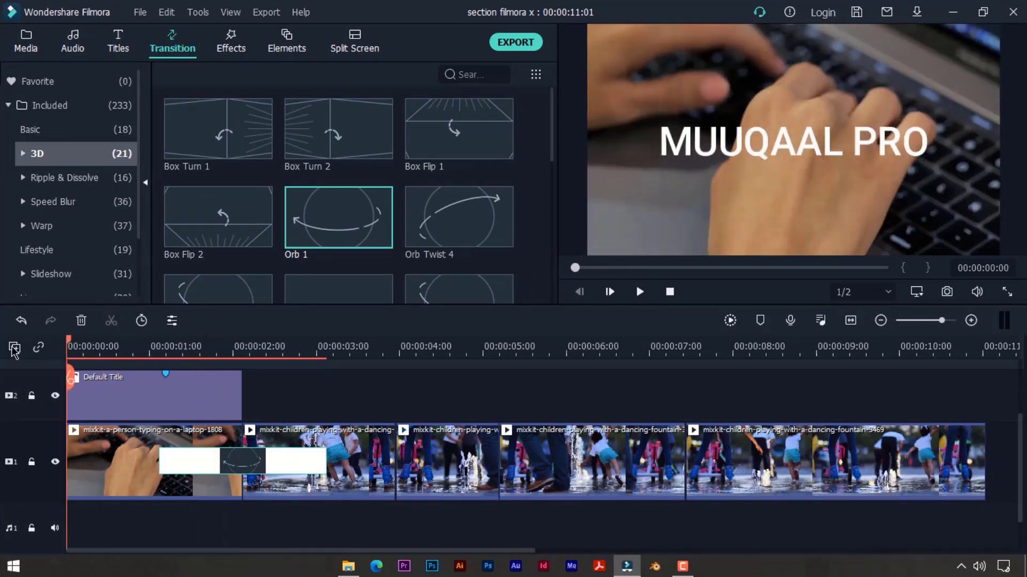
click(639, 292)
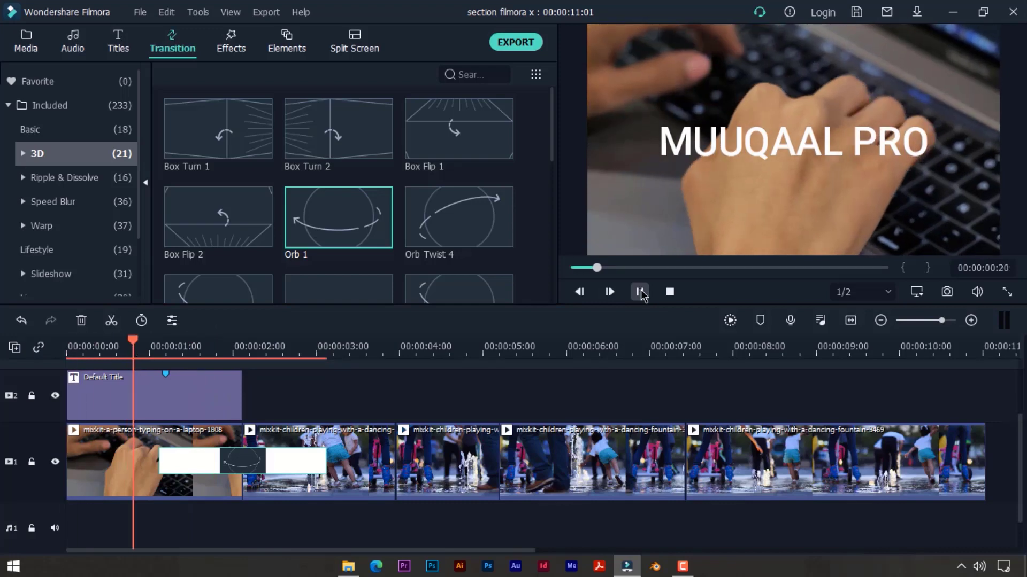
drag(298, 378, 273, 385)
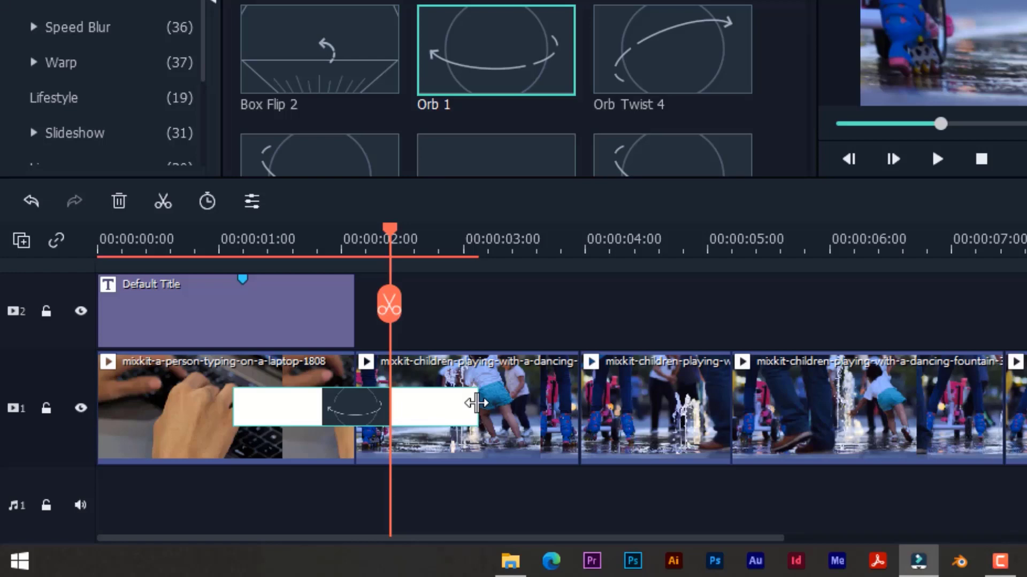
Shorten the Orb 1 transition so it ends at about 00:00:02:13, and replay the sequence from the start
drag(476, 403, 362, 424)
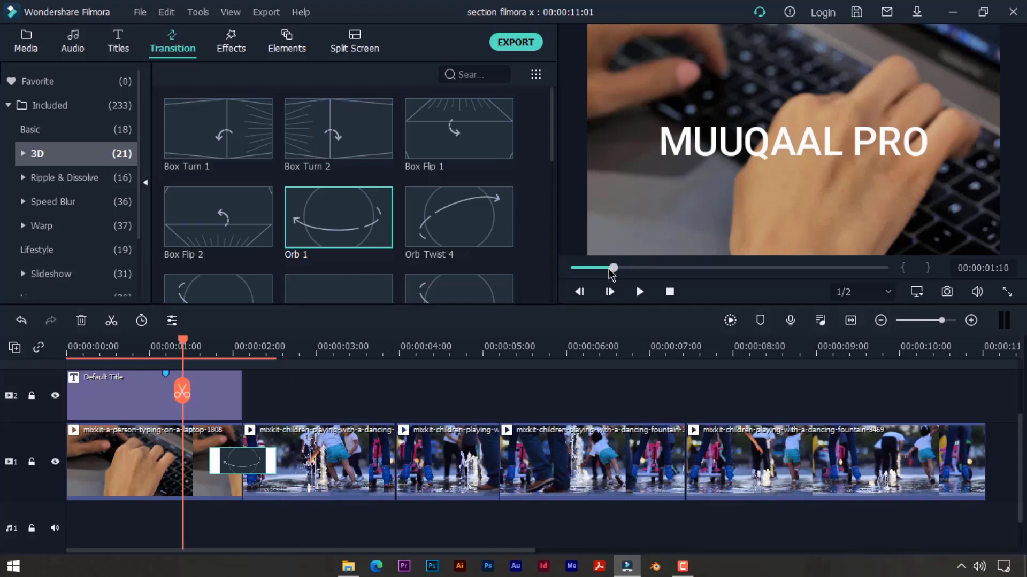
drag(611, 273, 489, 268)
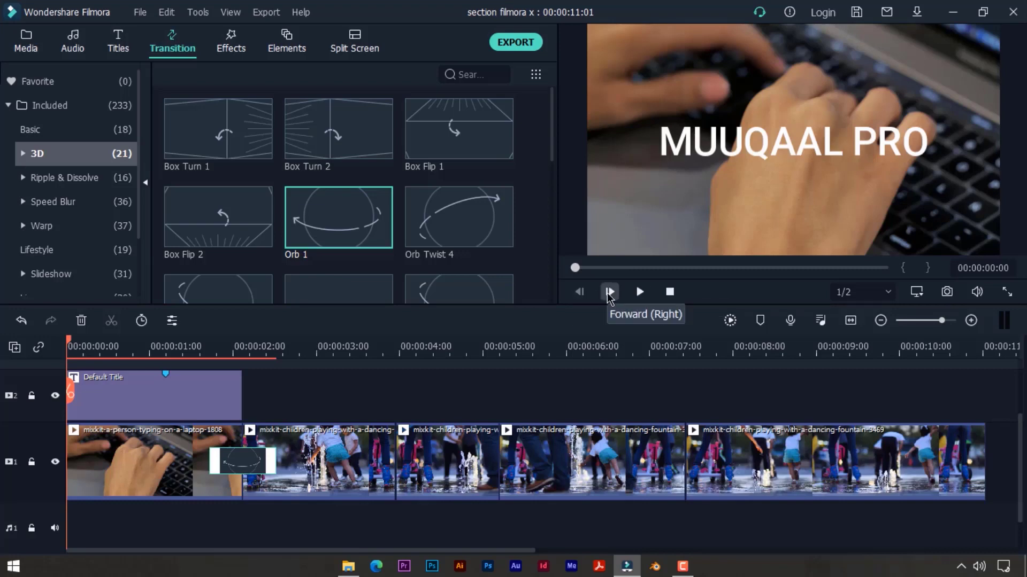
click(639, 292)
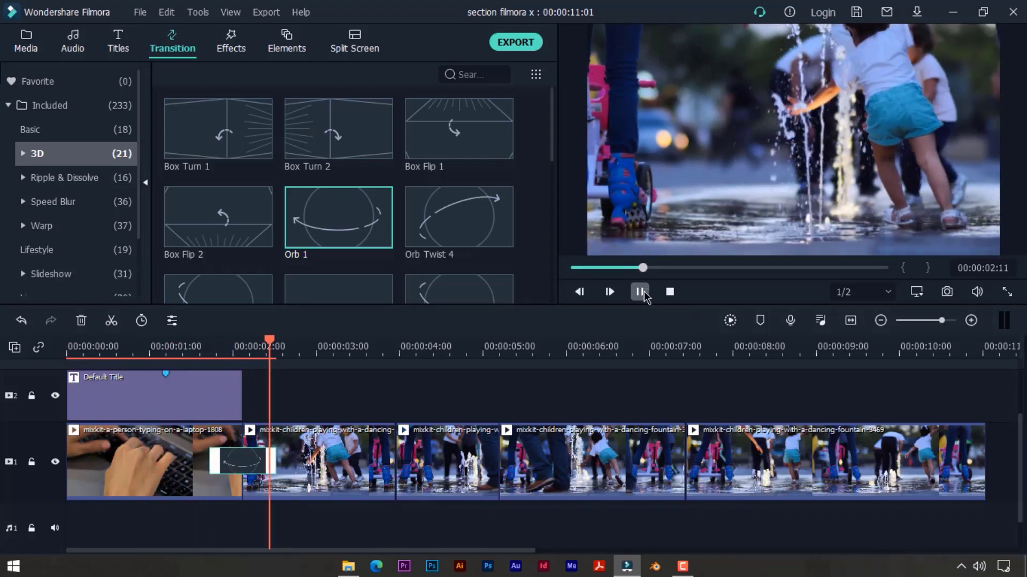
click(643, 294)
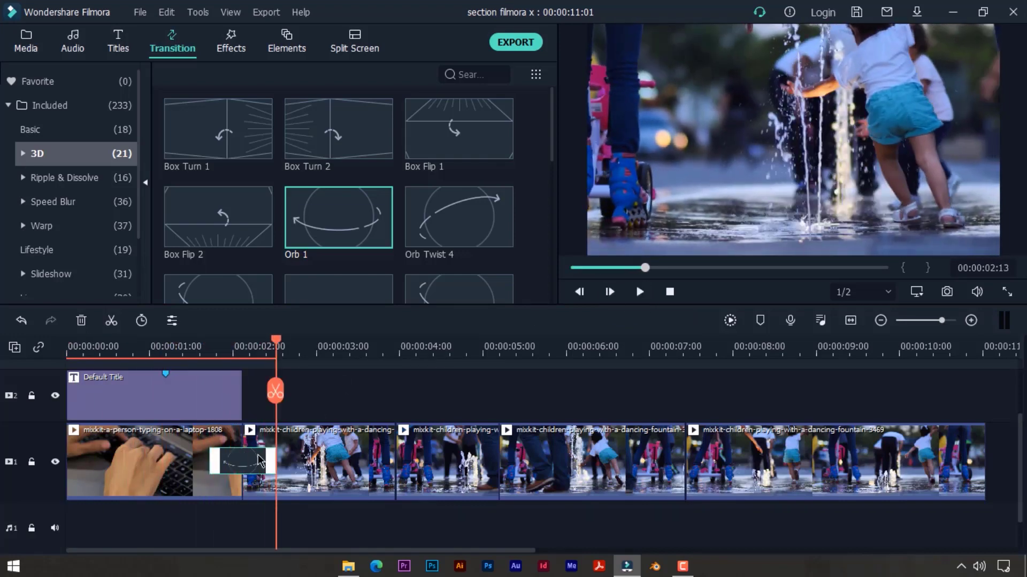
Trim the end of the MUUQAAL PRO title so it finishes just before the Orb 1 transition begins
click(236, 401)
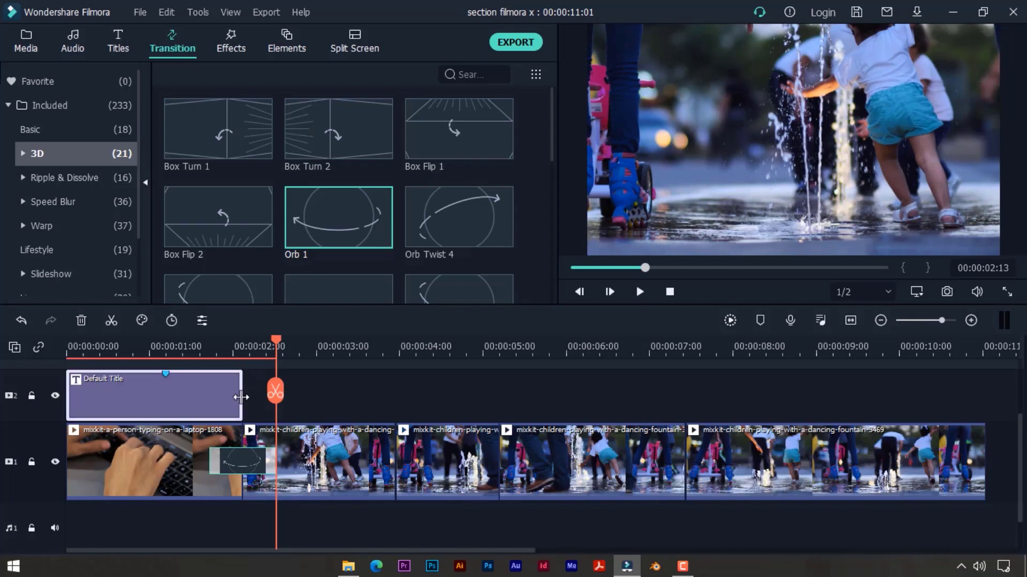
drag(241, 398, 206, 399)
click(220, 346)
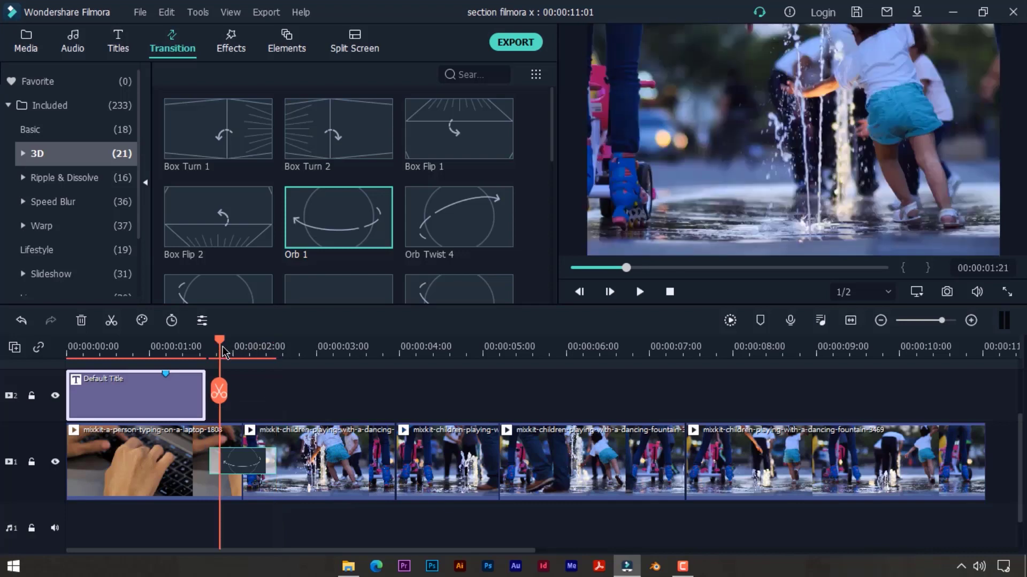
Add the Fisheye Roll 5 transition at the cut between the first and second fountain clips
drag(219, 346, 394, 355)
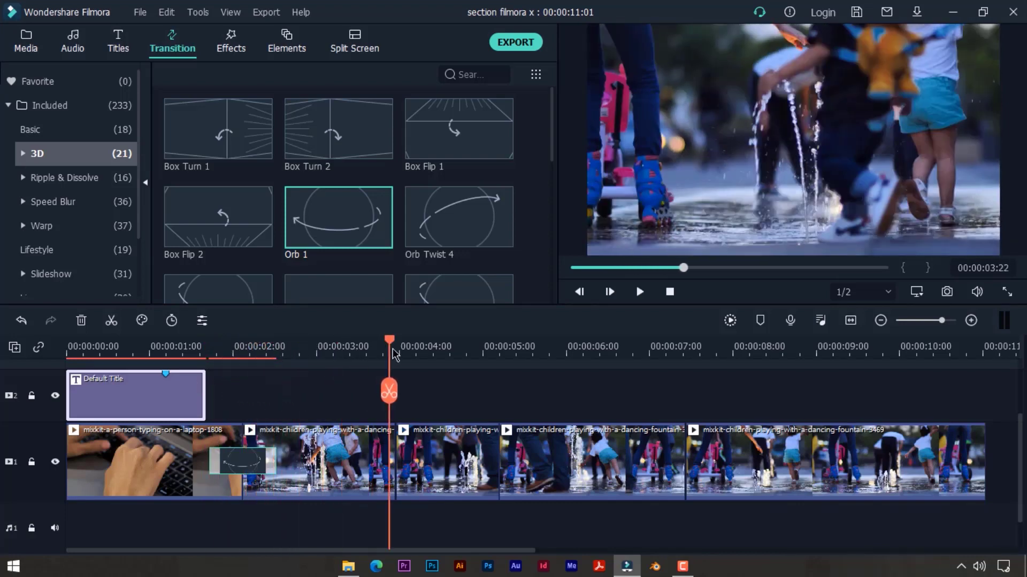
scroll(408, 259, down, 5)
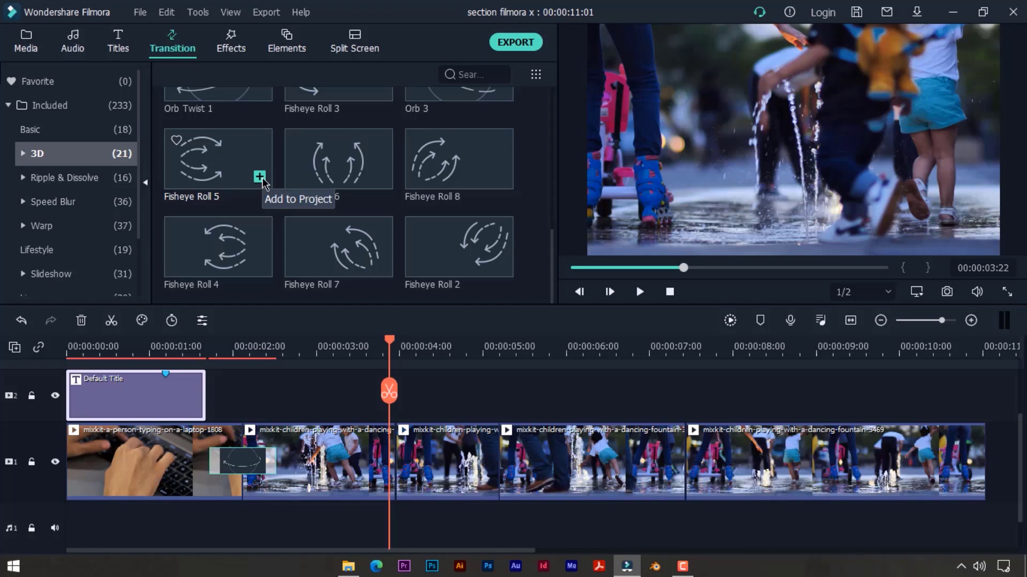
drag(262, 178, 367, 370)
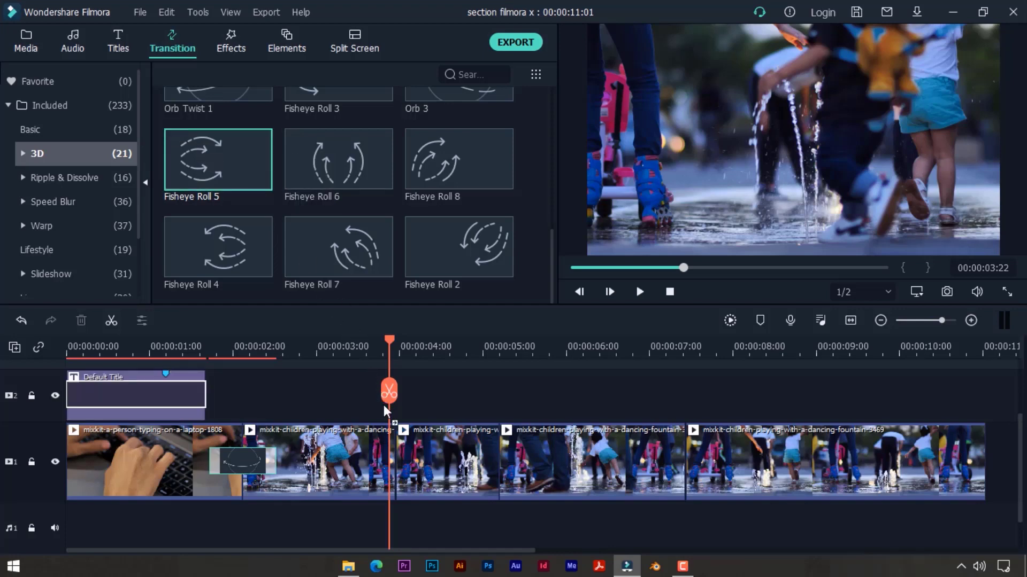
drag(383, 410, 386, 452)
Play the sequence from 00:00:02:15 to preview the Fisheye Roll 5 transition
click(286, 346)
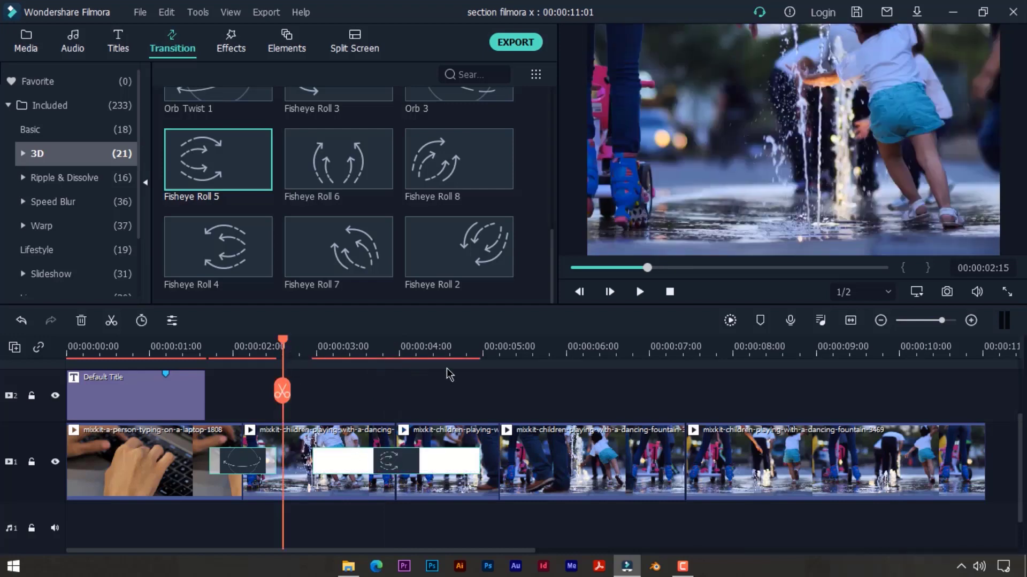
click(640, 291)
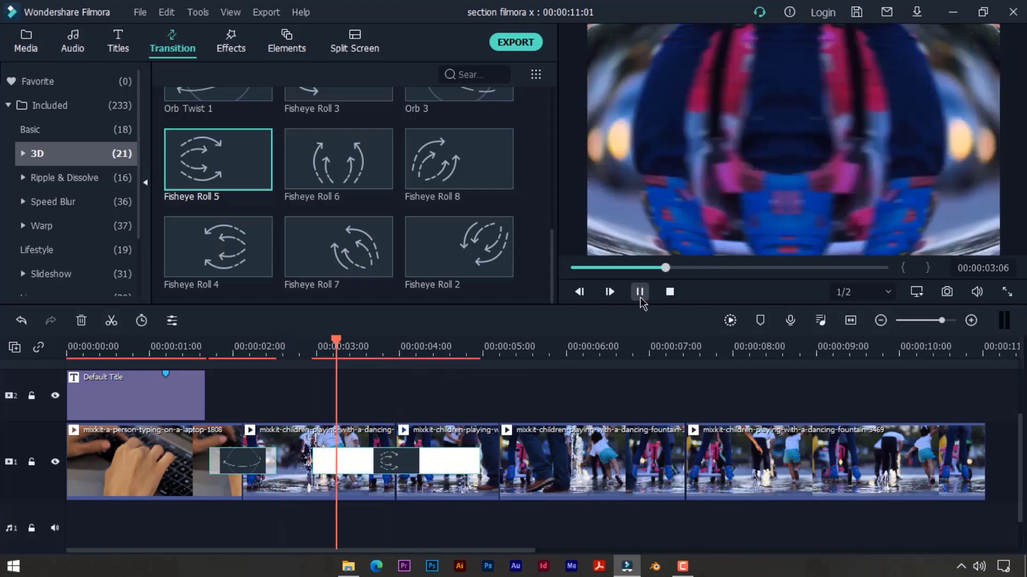
click(640, 298)
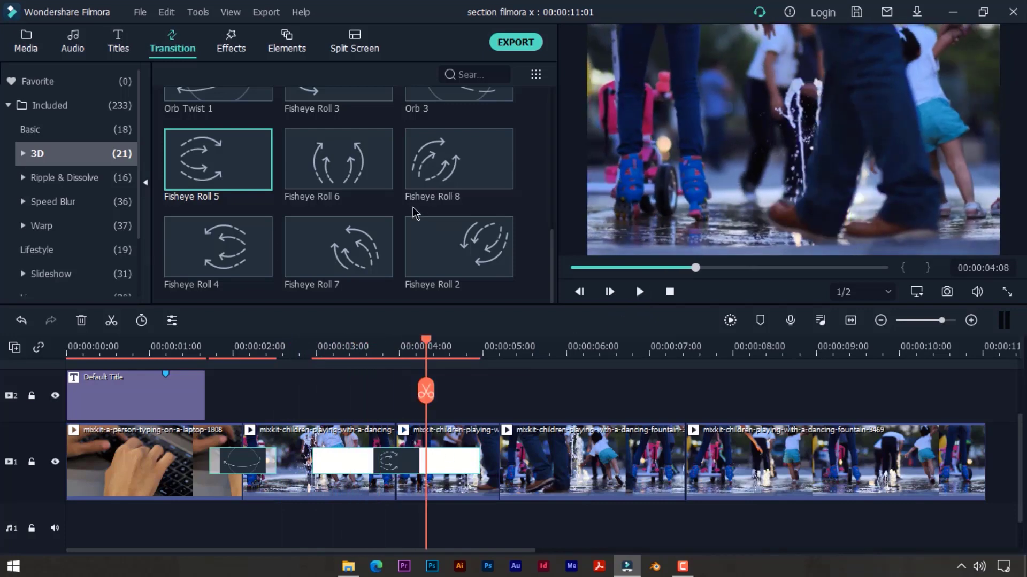
Add the Blurry Roll 3 transition from the Speed Blur category between the third and fourth fountain clips and play it back
scroll(415, 213, up, 5)
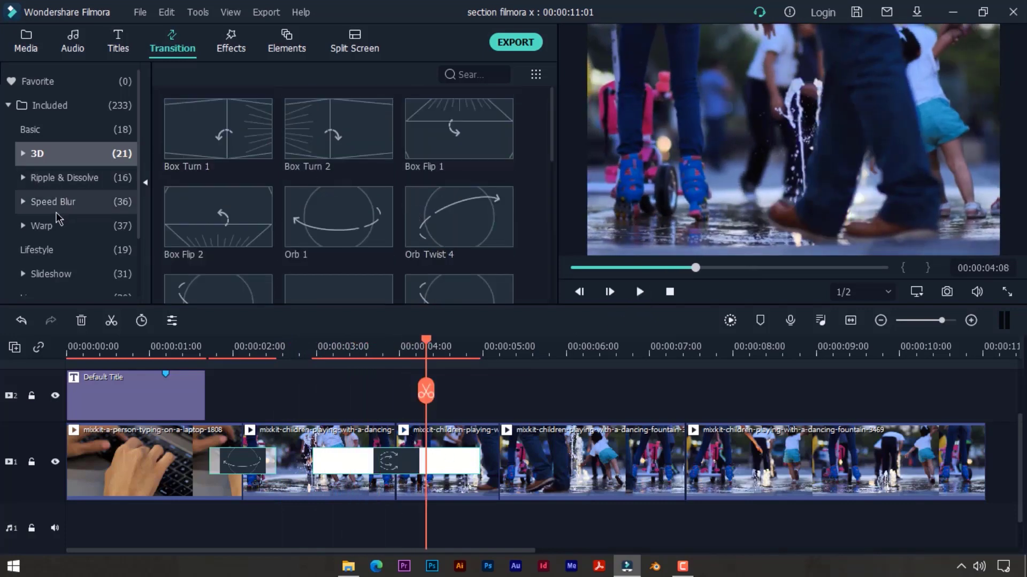
click(21, 202)
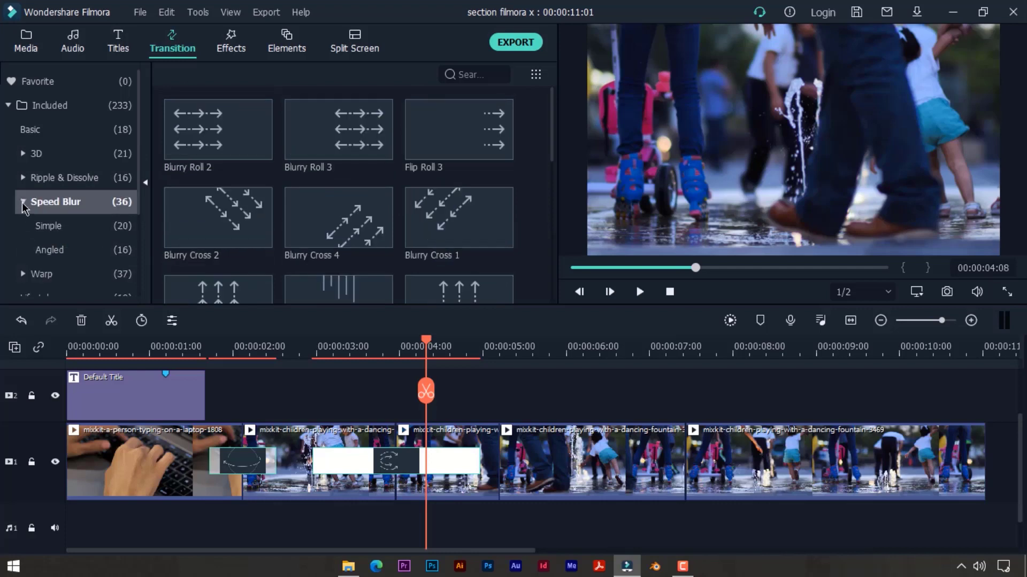
scroll(24, 206, down, 3)
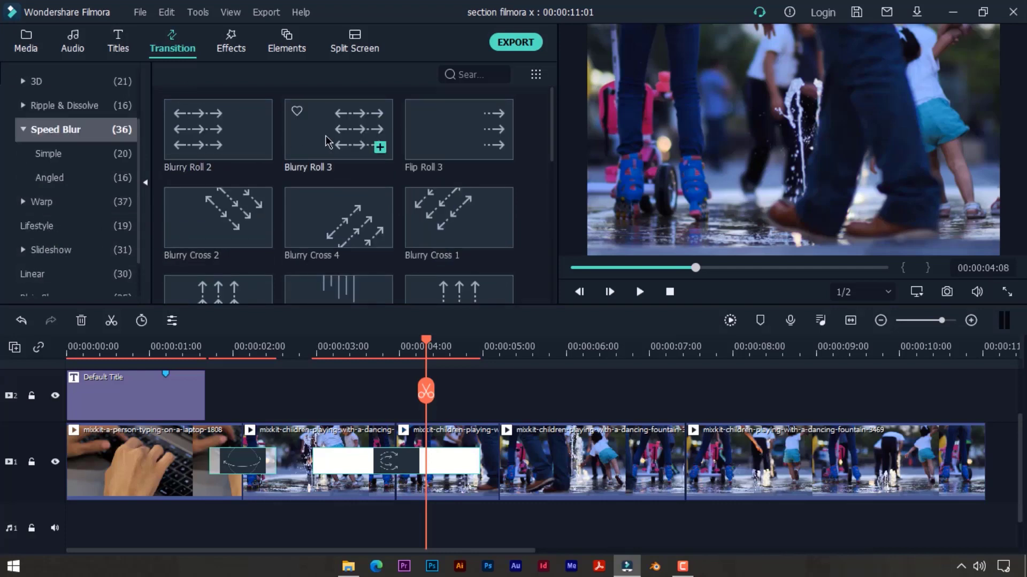
drag(328, 142, 661, 463)
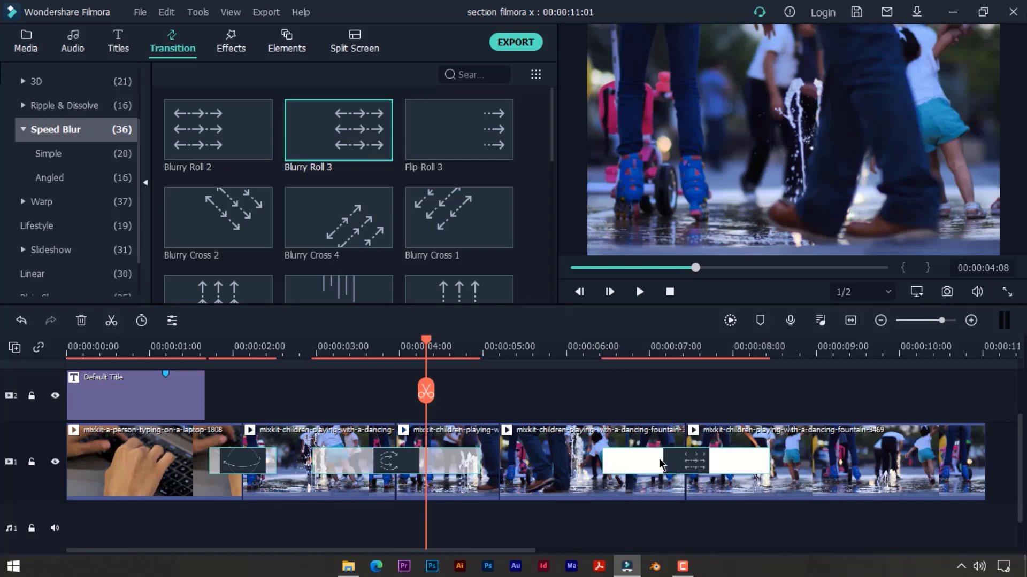
click(591, 348)
click(639, 292)
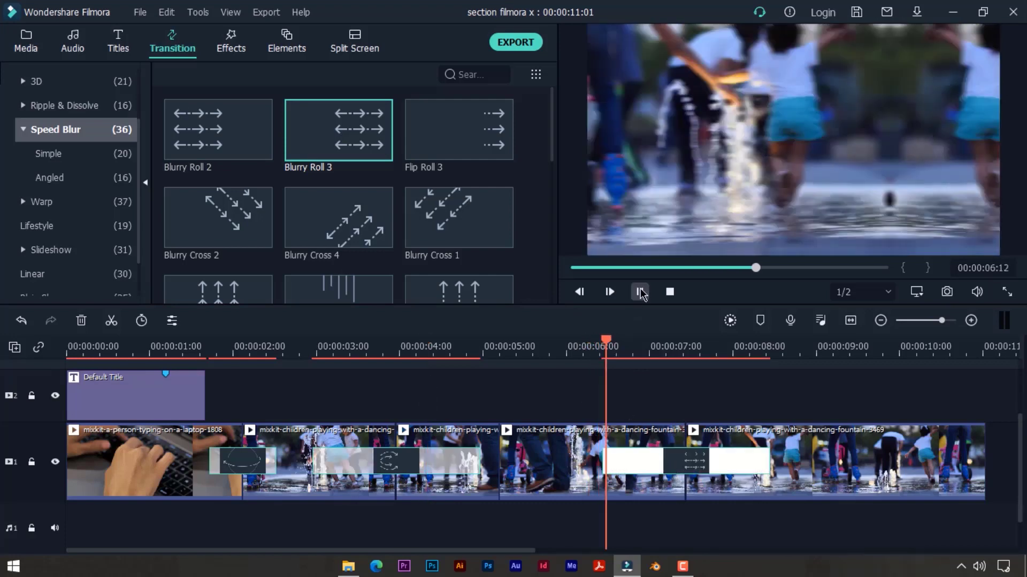
Replay the Blurry Roll 3 transition between the third and fourth fountain clips from 00:00:05:21
click(640, 292)
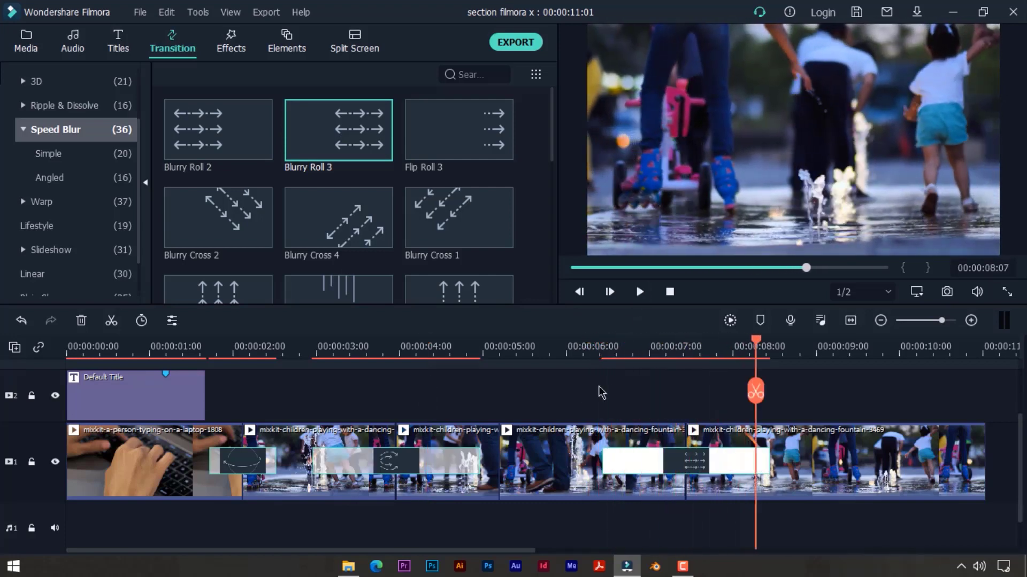
click(552, 347)
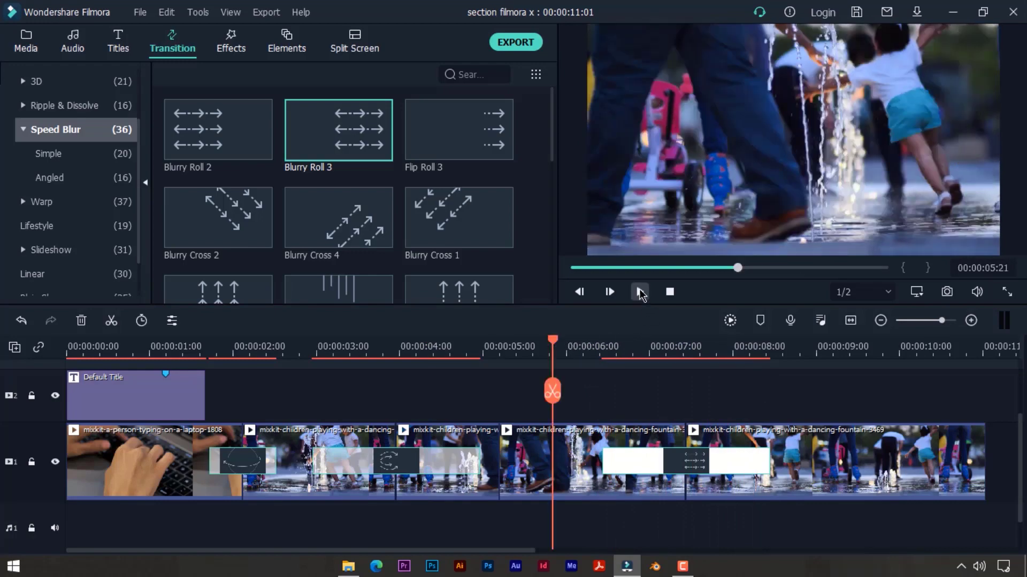
click(639, 292)
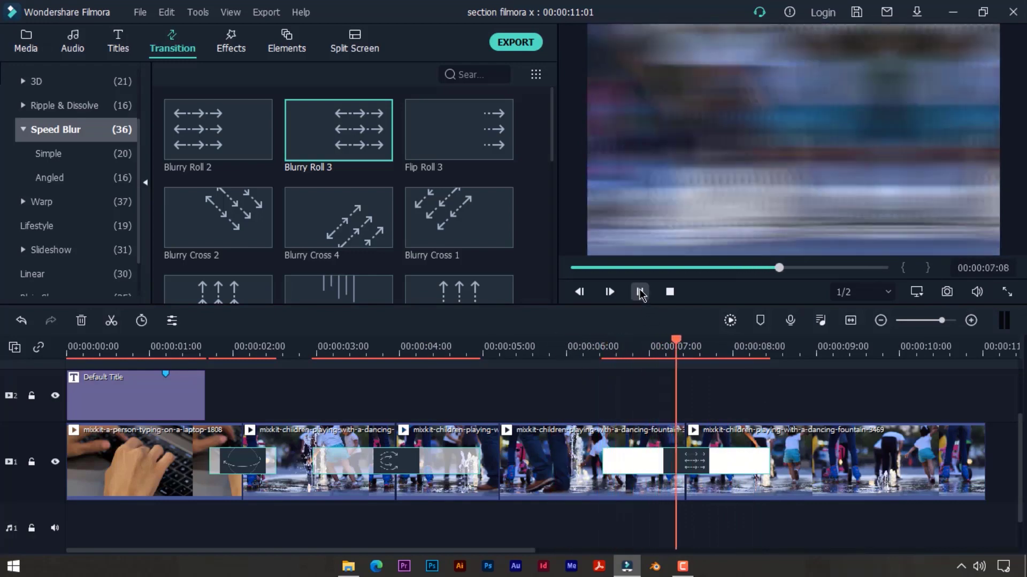
click(640, 292)
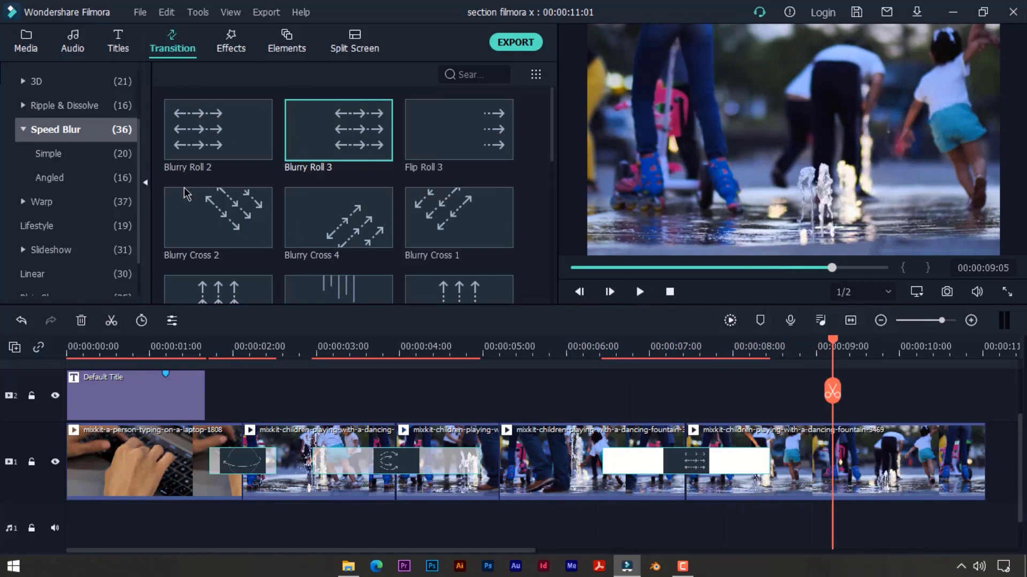
Shorten the Fisheye Roll 5 transition to about 1 second and the Blurry Roll 3 transition to about 0.7 seconds
scroll(188, 193, down, 5)
scroll(103, 167, up, 2)
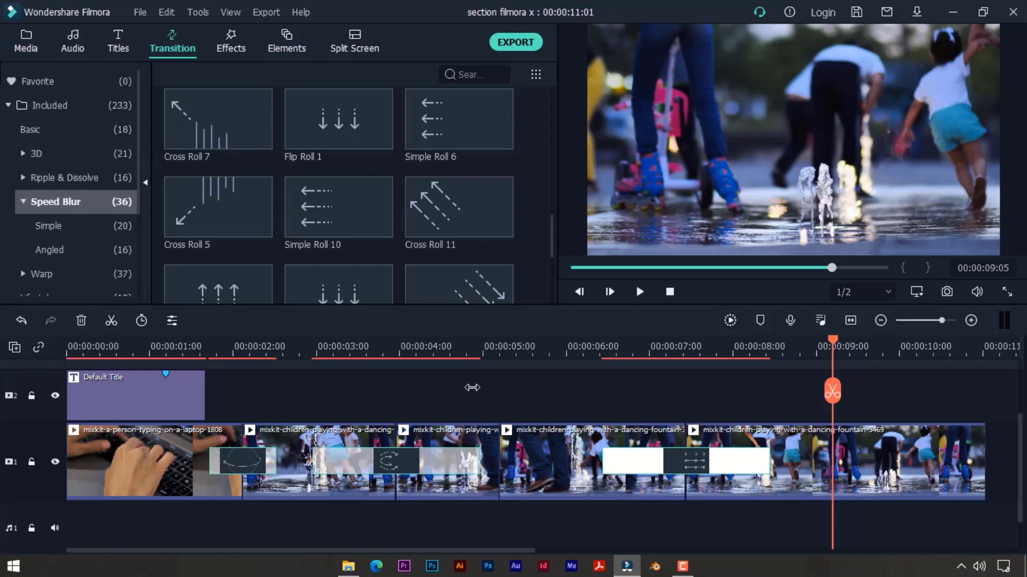
click(451, 473)
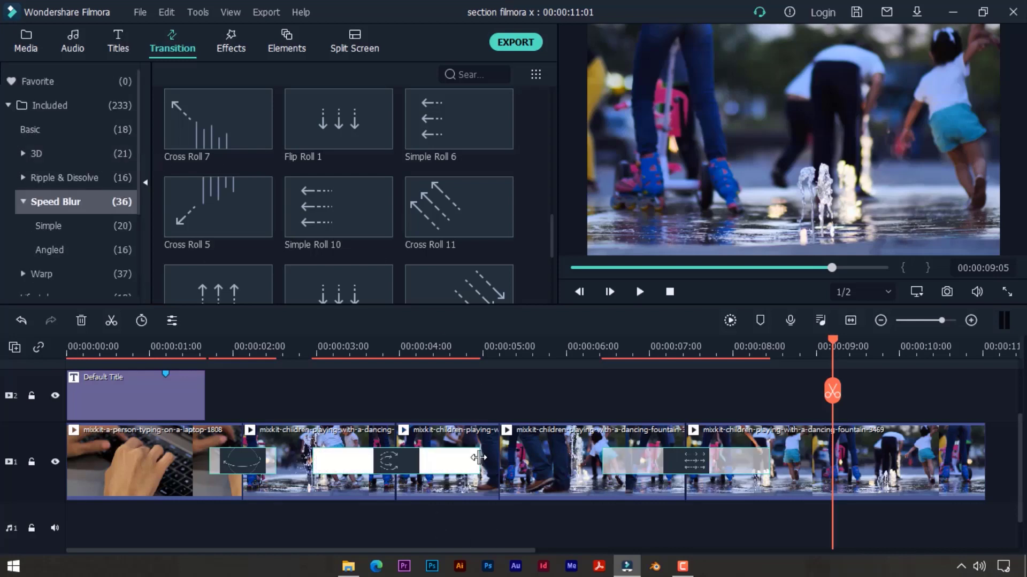
drag(445, 458, 434, 458)
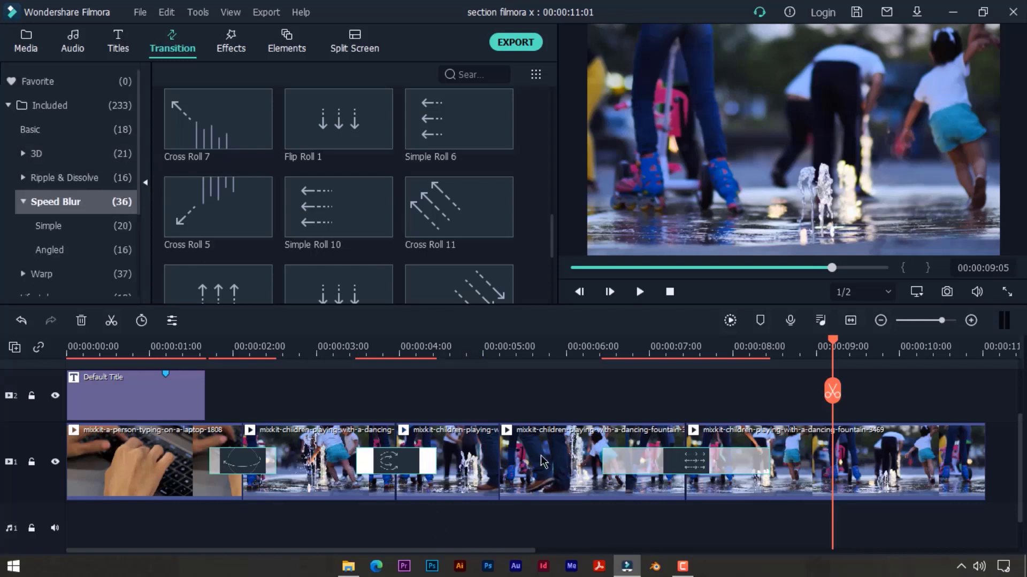
click(650, 454)
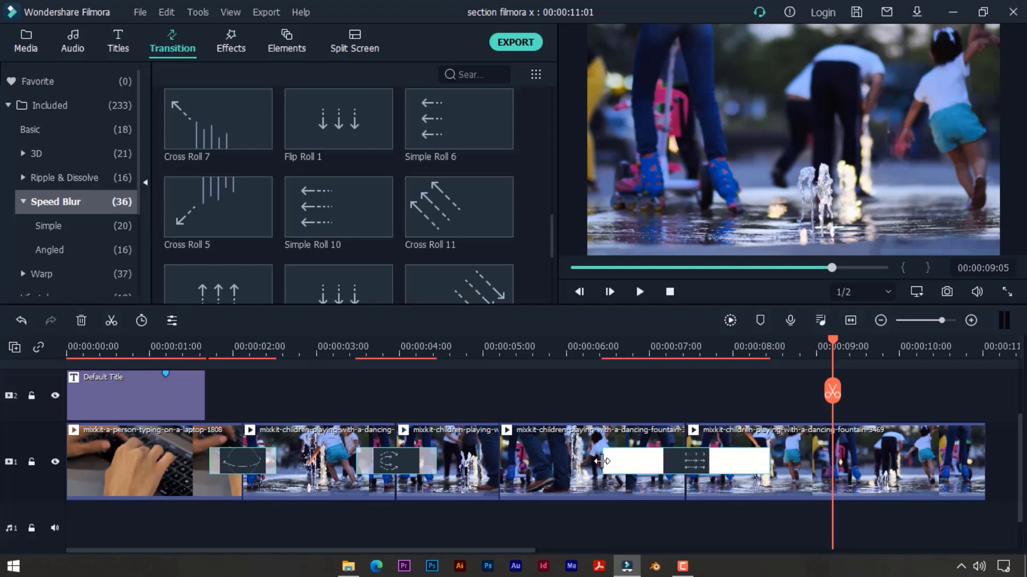
drag(605, 462, 657, 462)
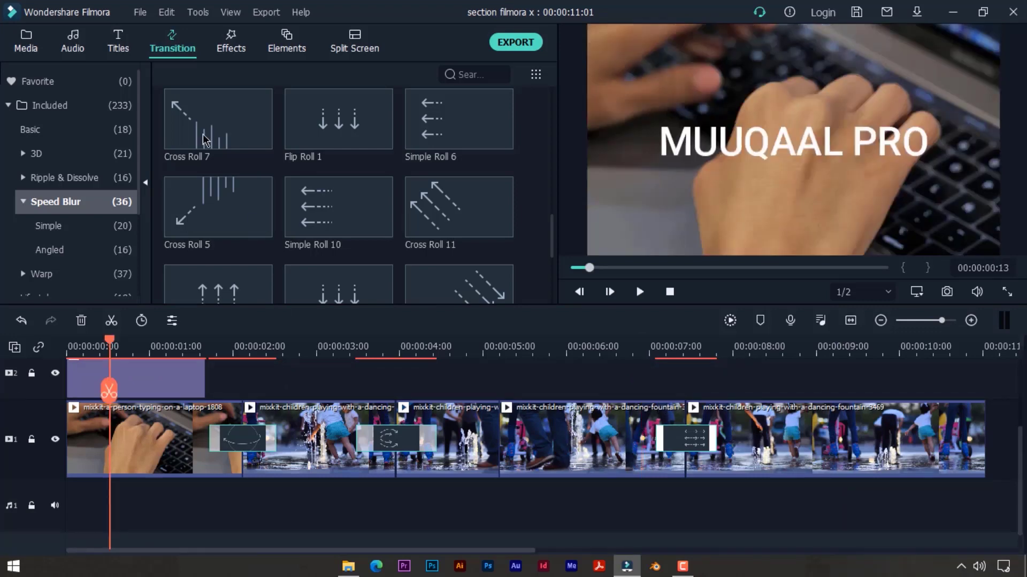
Import the audio file Rubix Cube - Audionautix.mp3 from the filmora x course folder into the project media
click(23, 49)
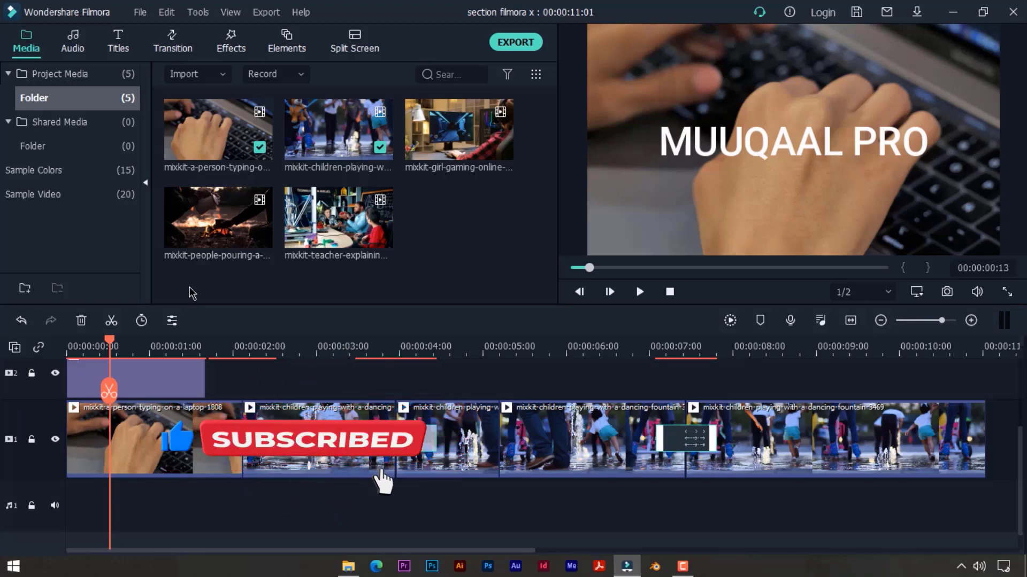
double_click(479, 230)
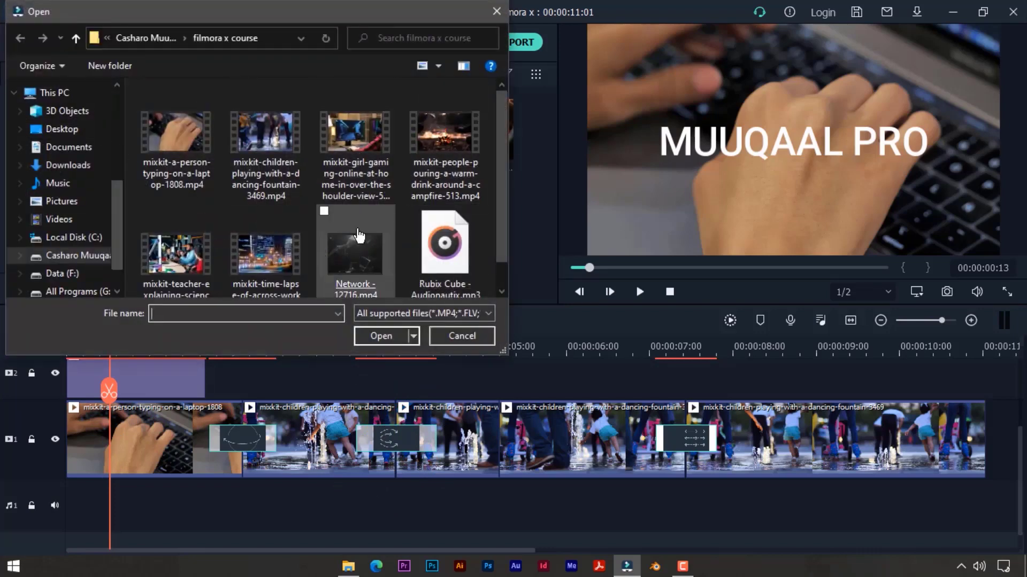
scroll(221, 237, down, 1)
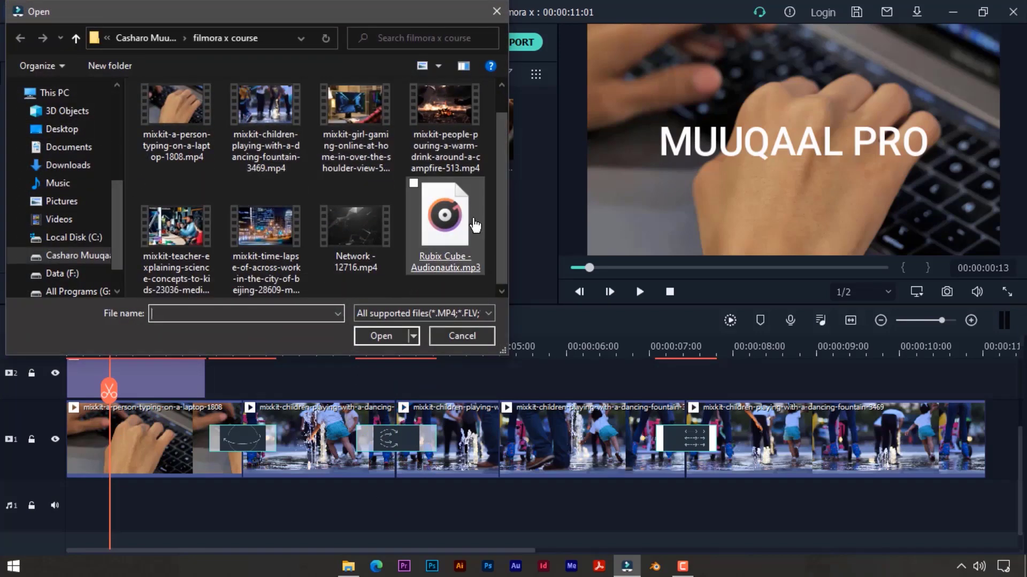
click(440, 232)
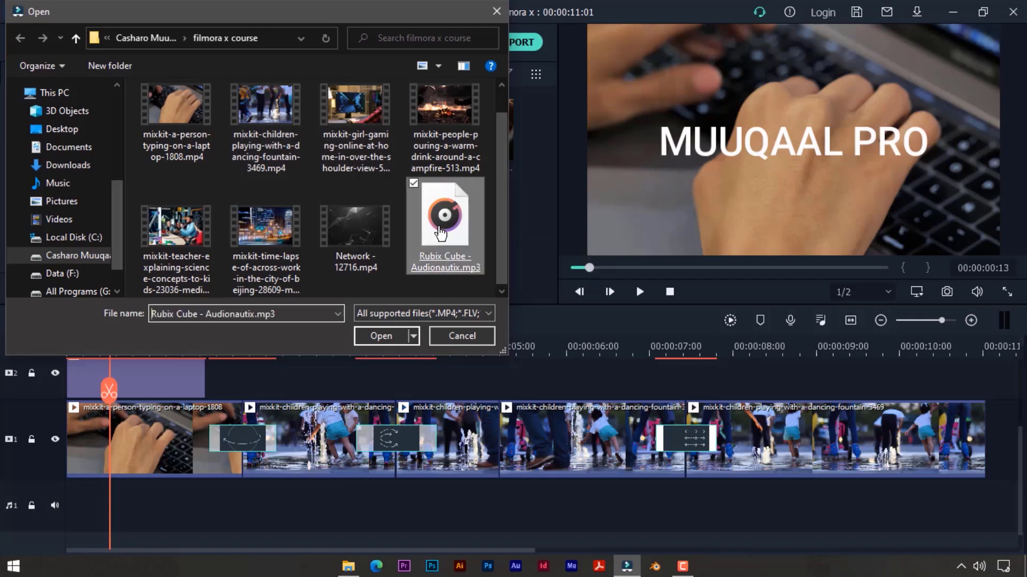
double_click(441, 233)
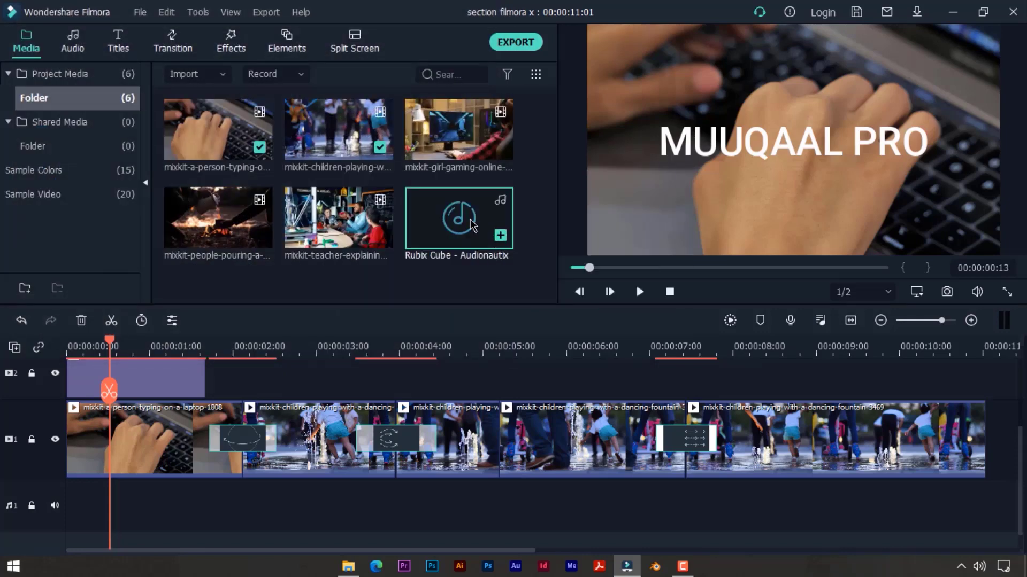
Place the Rubix Cube - Audionautix audio on audio track 1 at the start of the timeline
drag(474, 227, 67, 483)
drag(78, 364, 78, 364)
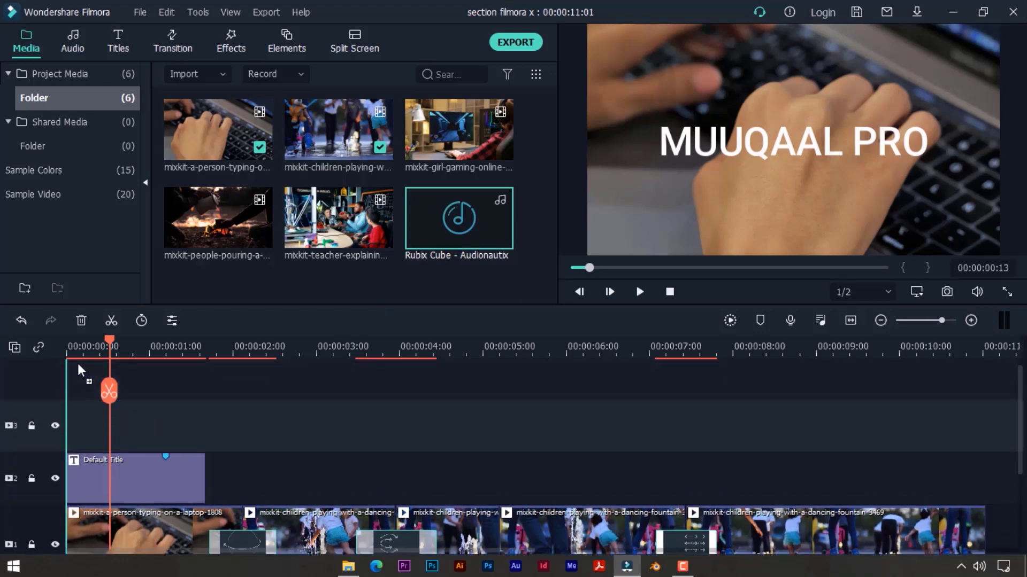
drag(80, 491, 74, 541)
scroll(162, 510, down, 2)
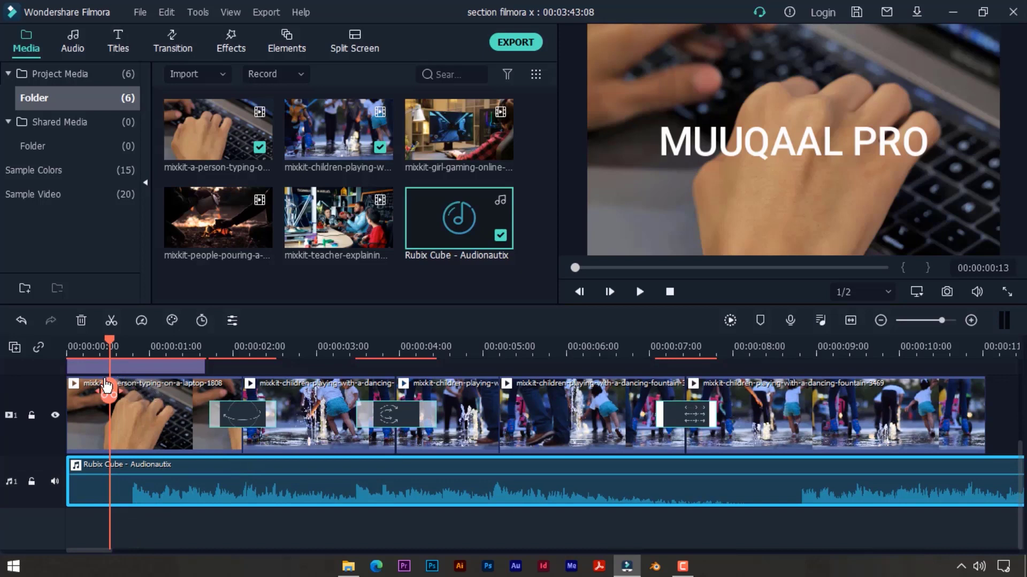
Split off and delete the silent opening of the Rubix Cube audio so the music starts at 00:00:00:00
mouse_move(108, 395)
mouse_down()
mouse_move(133, 394)
mouse_move(119, 488)
mouse_move(178, 483)
mouse_move(92, 484)
mouse_up()
click(131, 397)
click(94, 487)
key(Delete)
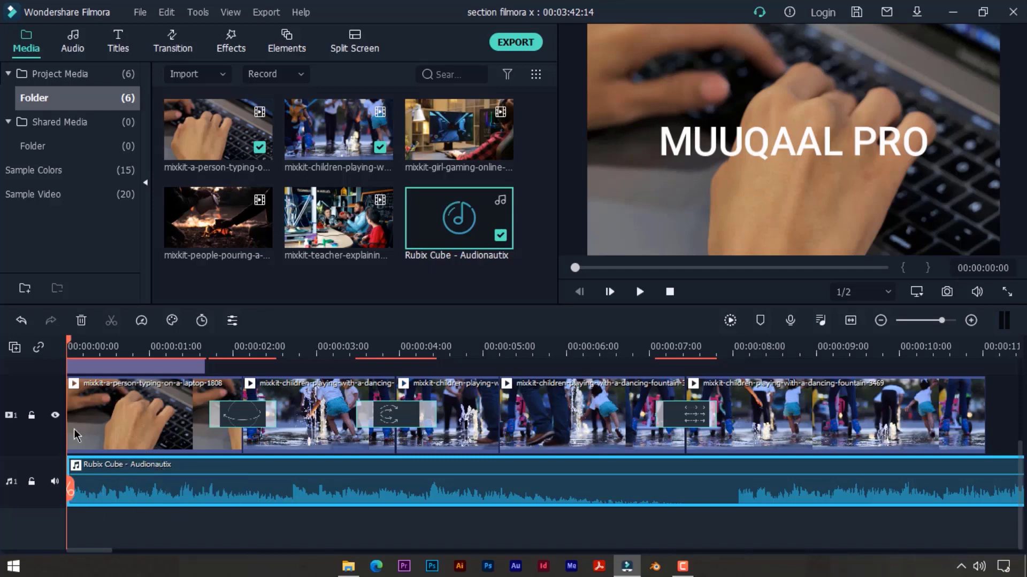
Split the Rubix Cube audio at 00:00:07:09 and delete the part after the cut
click(259, 347)
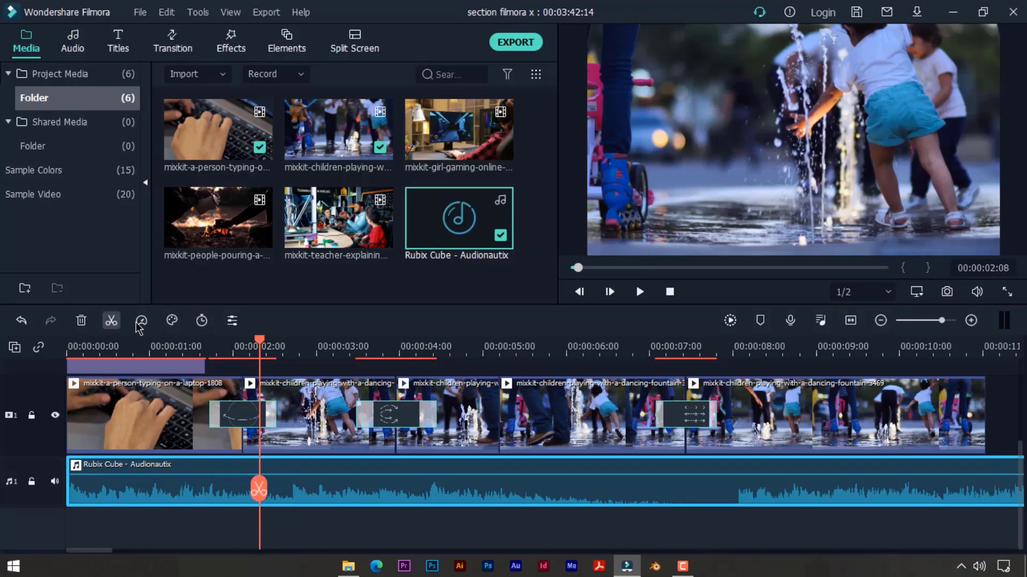
click(982, 349)
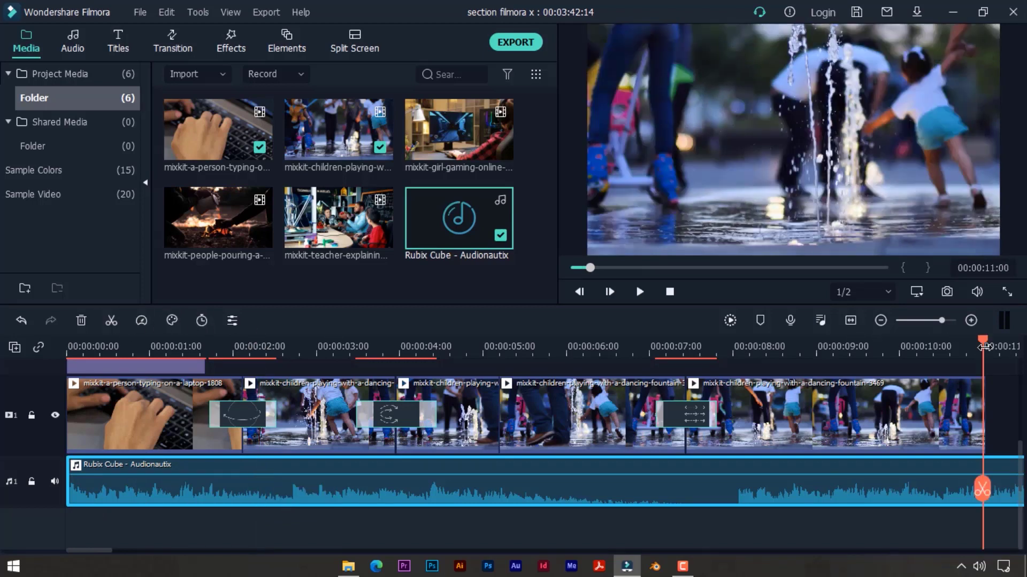
drag(982, 345, 683, 373)
click(679, 489)
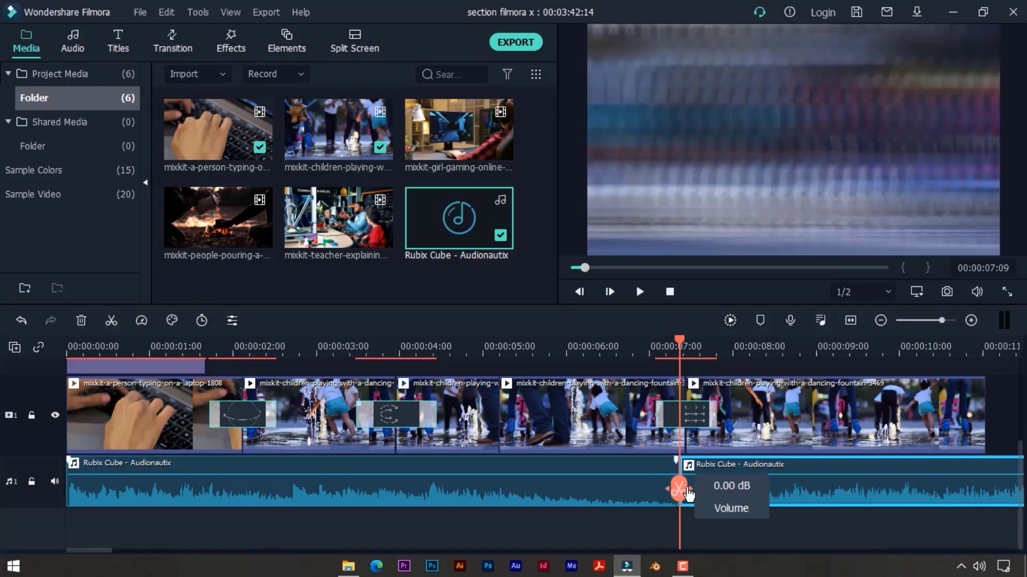
click(737, 464)
key(Delete)
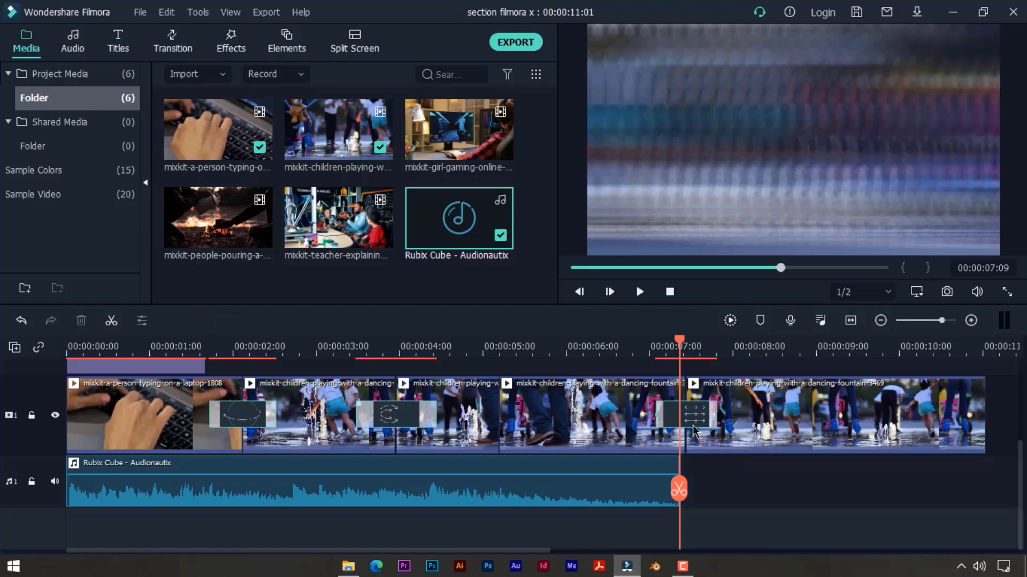
Lower the Rubix Cube audio clip's volume slightly and return the playhead to the start of the timeline
click(203, 345)
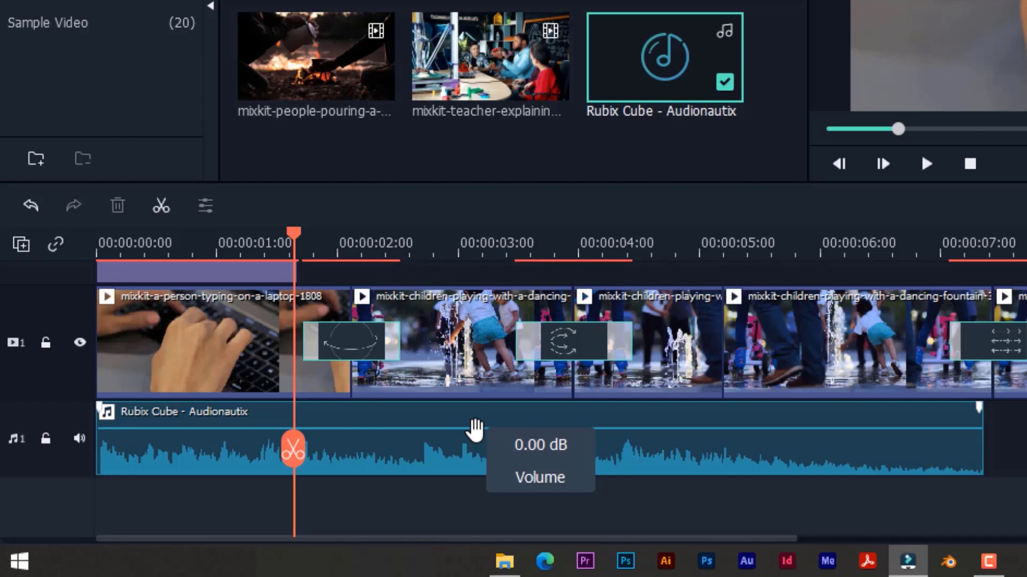
mouse_move(474, 428)
mouse_down()
mouse_move(475, 454)
mouse_move(484, 391)
mouse_move(479, 447)
mouse_move(479, 435)
mouse_up()
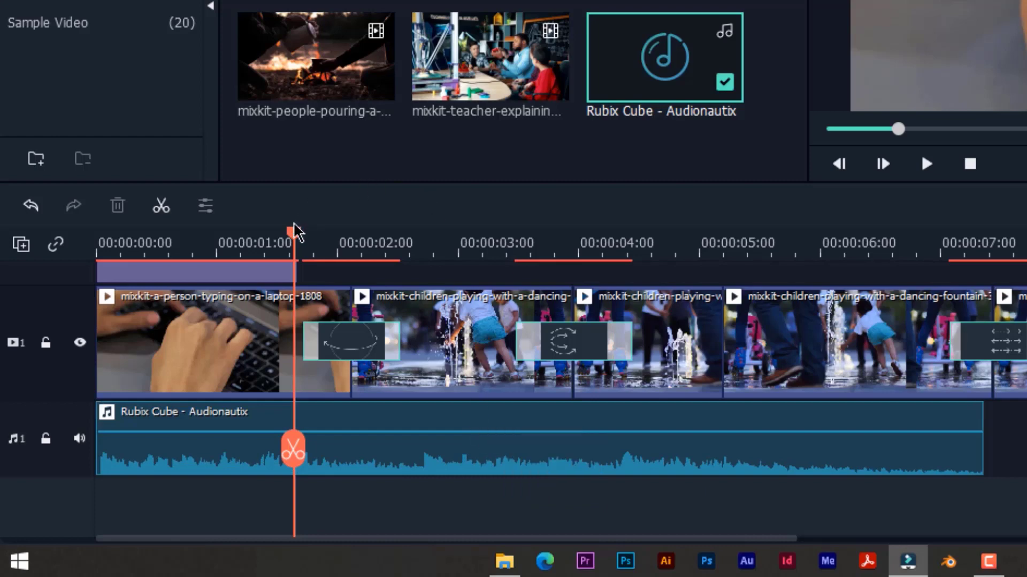
drag(179, 239, 168, 240)
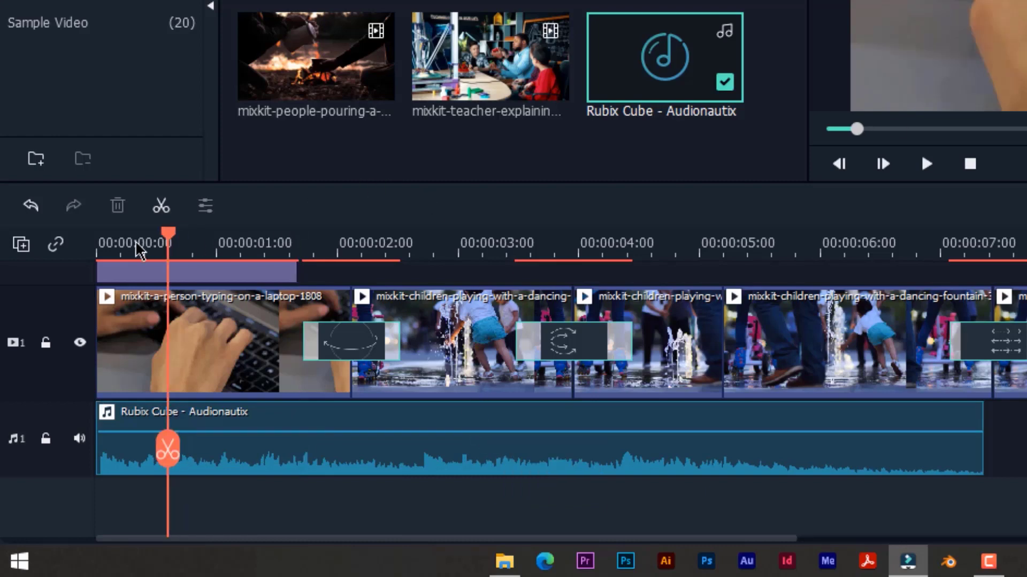
click(97, 249)
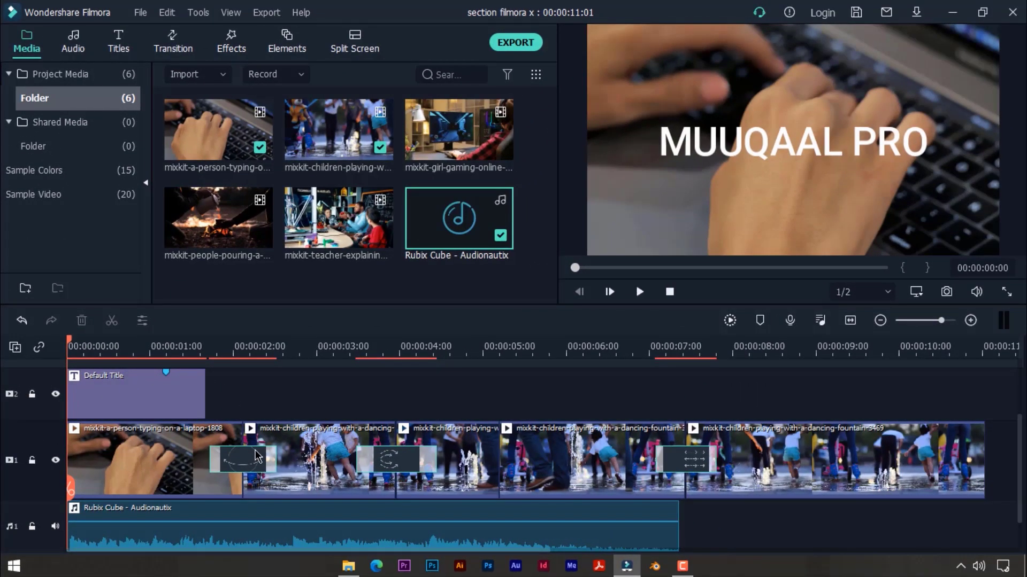
click(114, 339)
key(Home)
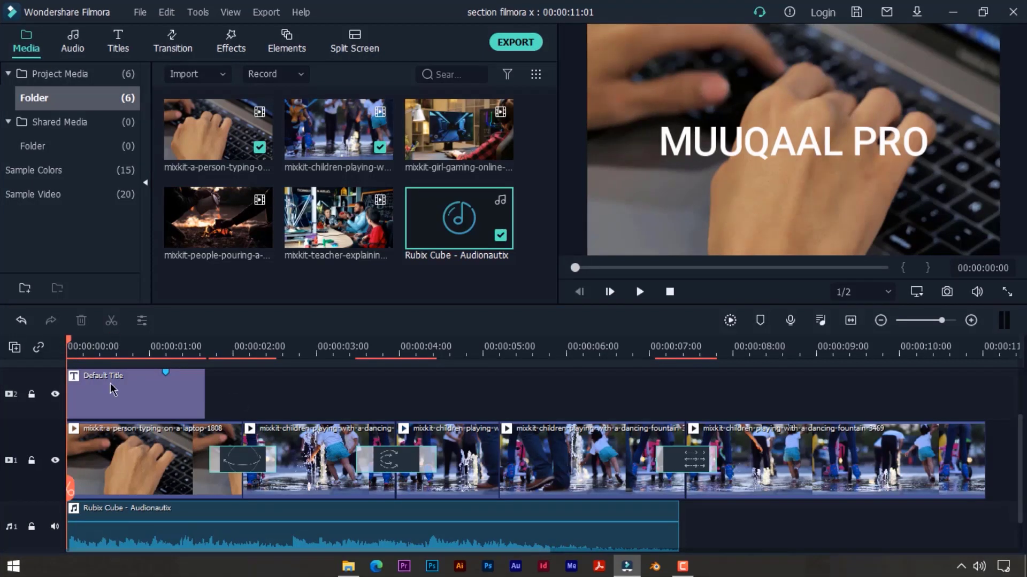
Delete the last fountain clip and trim the end of the preceding clip to match the end of the audio
click(781, 458)
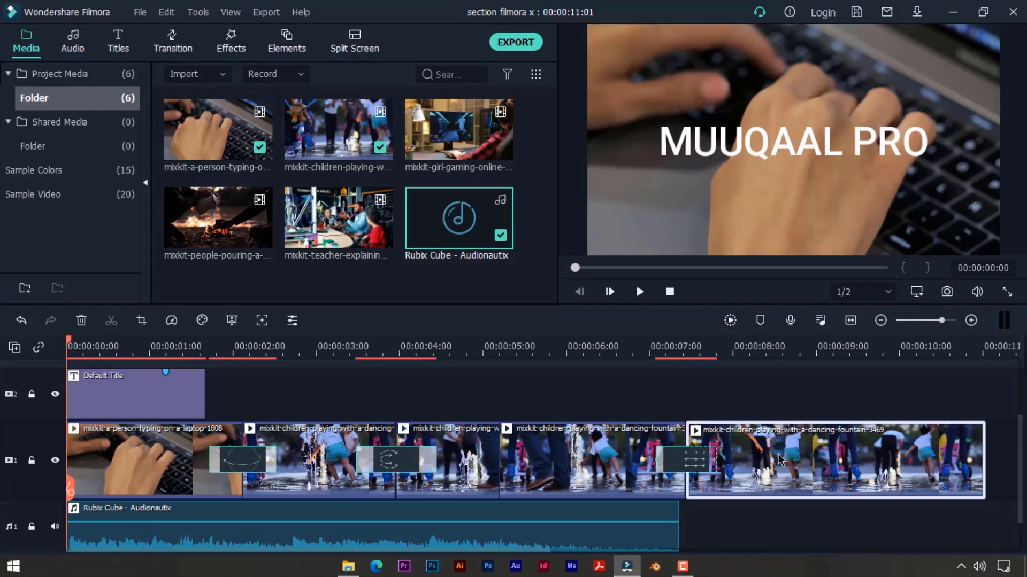
key(Delete)
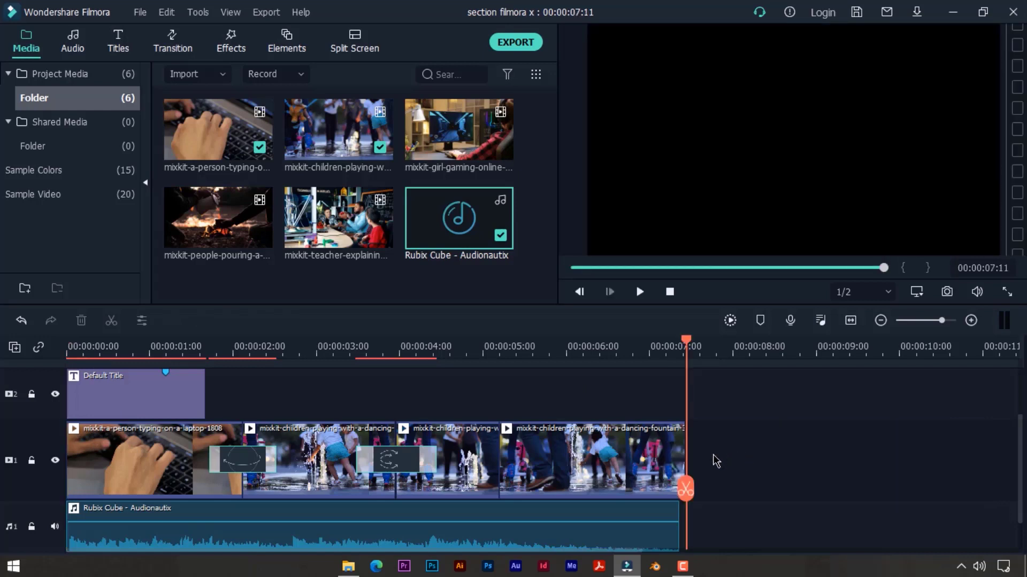
click(687, 459)
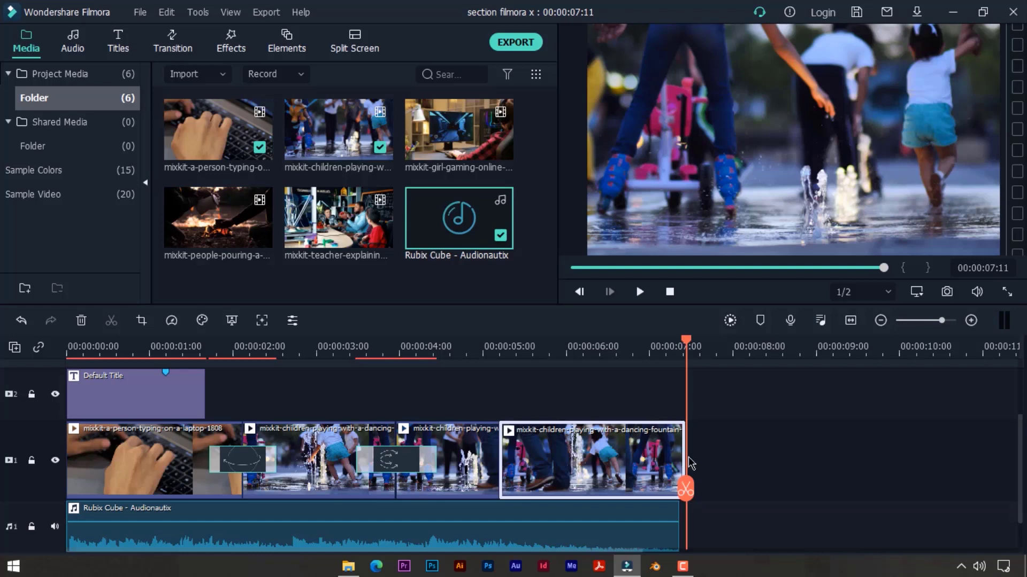
drag(688, 463, 678, 463)
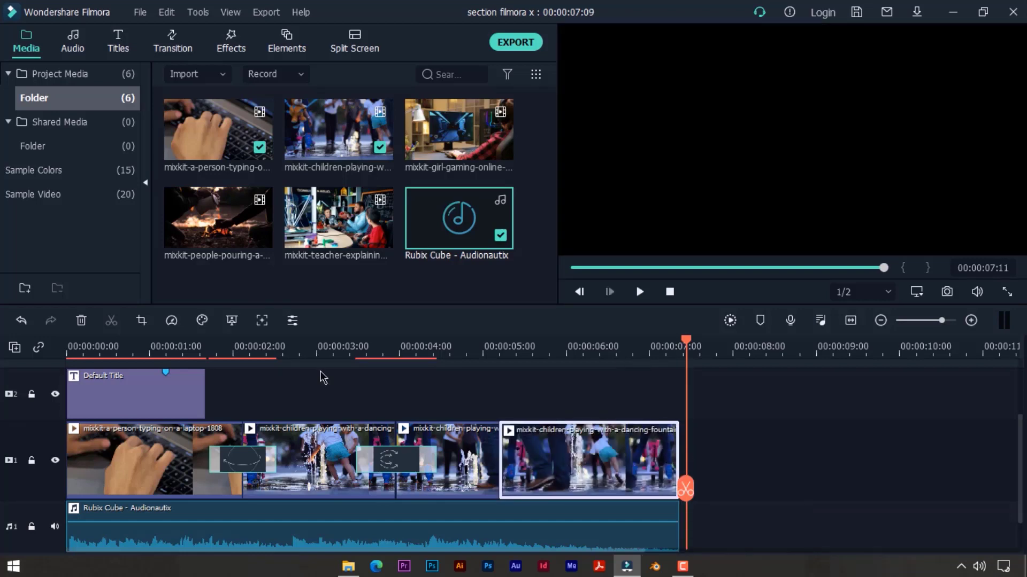
Apply the Willow effect to the last fountain clip on the video track
scroll(235, 378, down, 1)
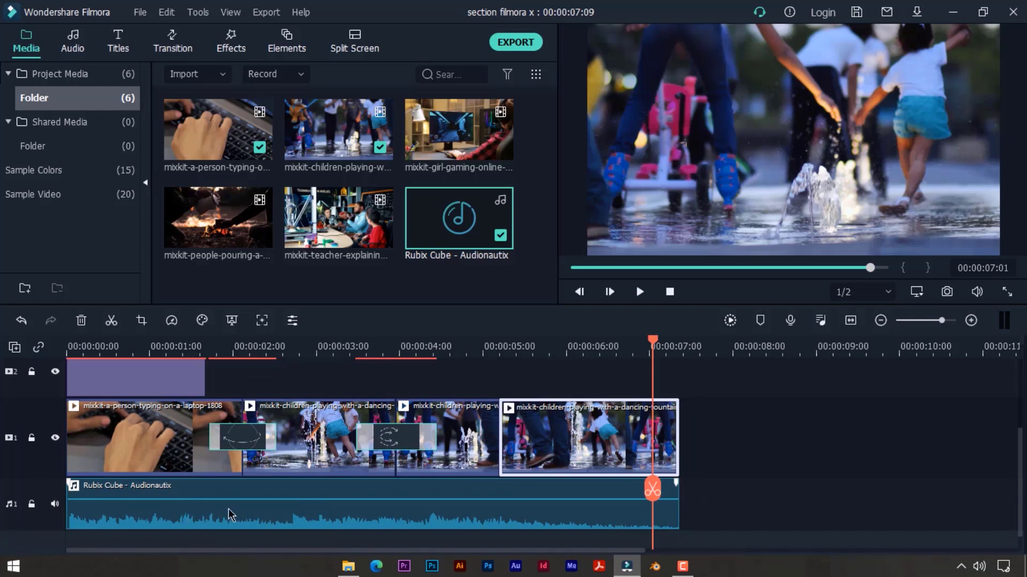
scroll(230, 515, down, 1)
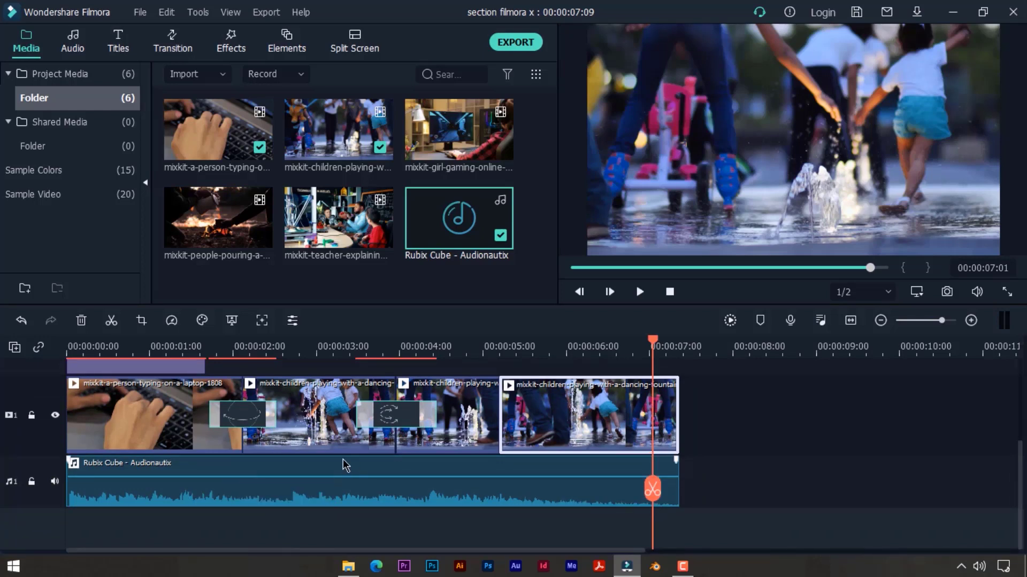
scroll(268, 513, up, 1)
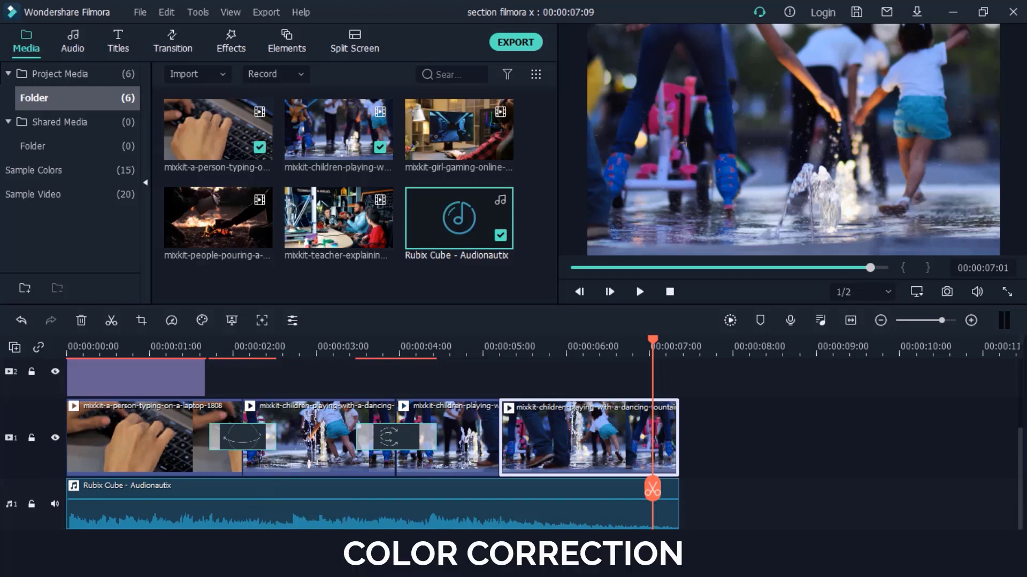
click(563, 345)
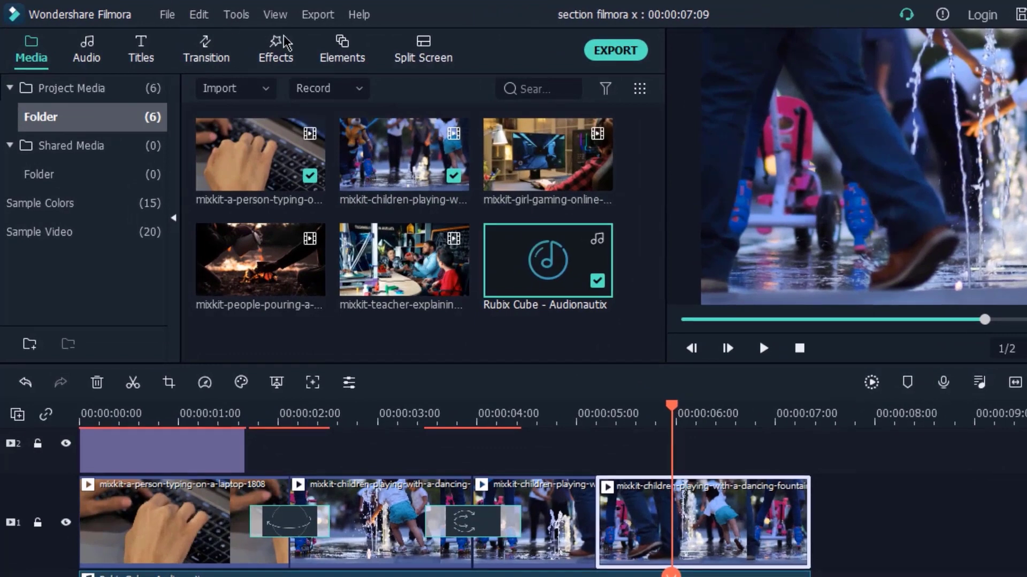
click(286, 43)
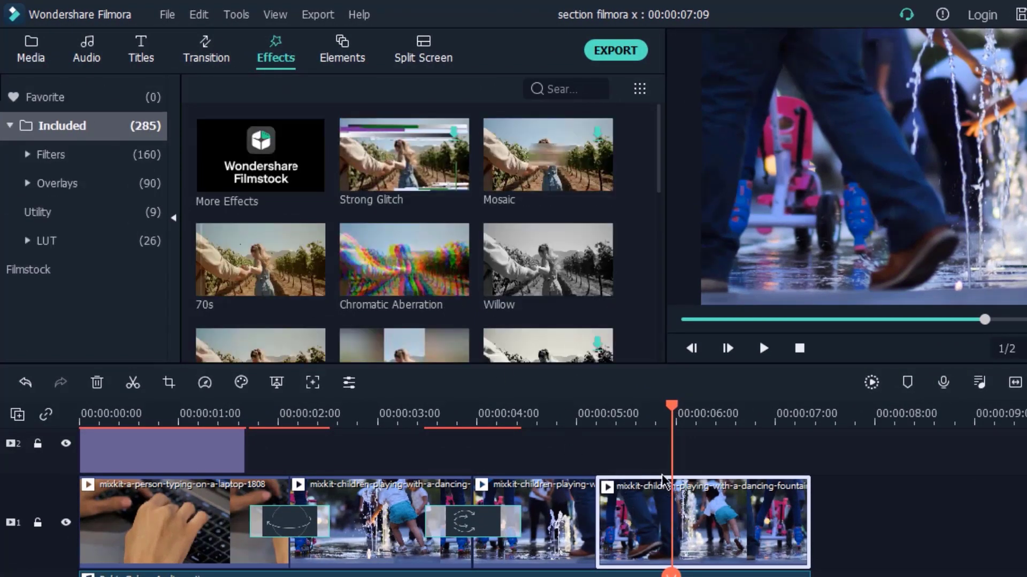
scroll(513, 240, down, 15)
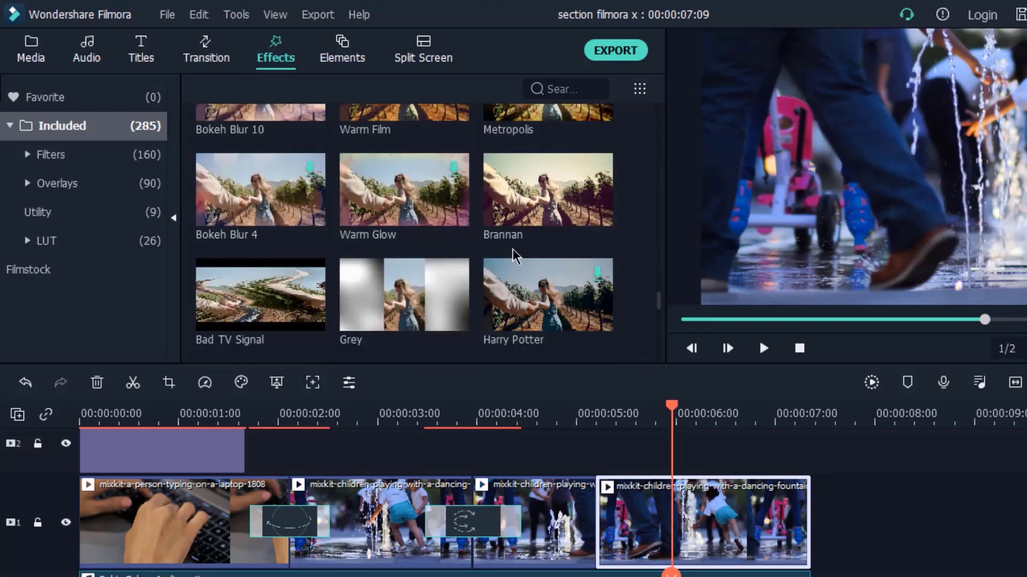
scroll(512, 256, down, 15)
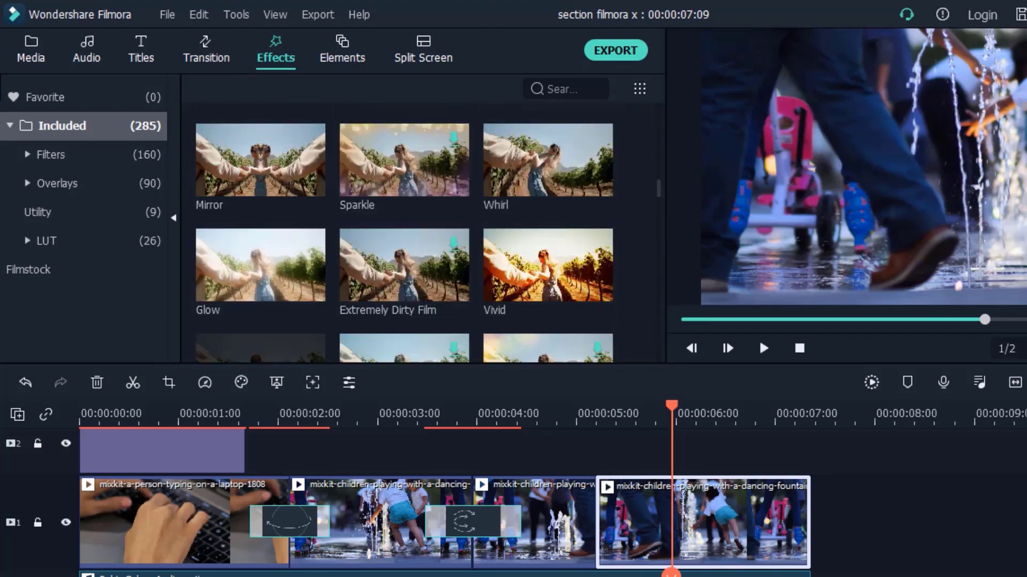
scroll(634, 228, up, 20)
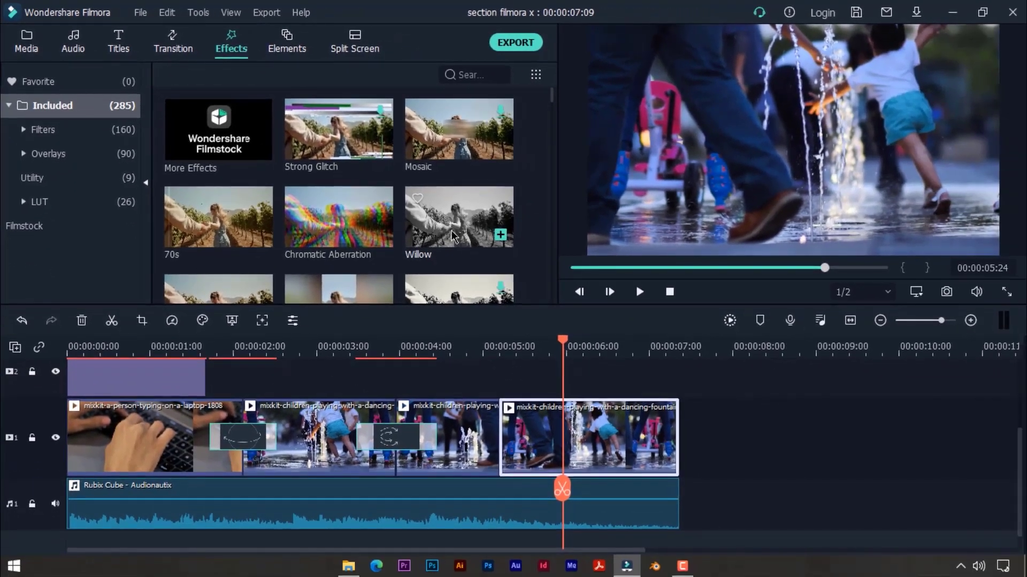
drag(552, 272, 594, 344)
drag(497, 288, 515, 418)
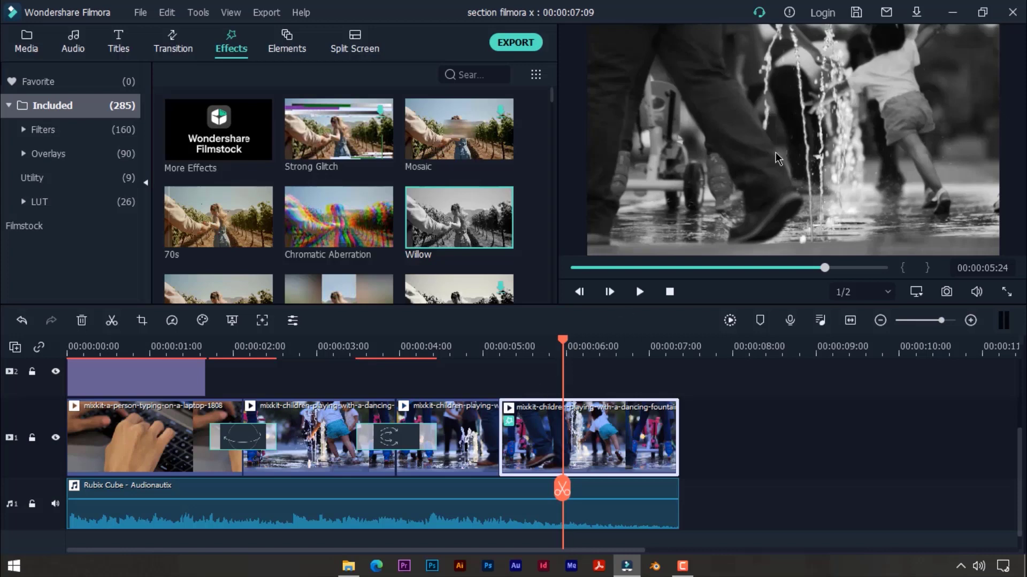
Apply the Bokeh Blur 1 effect to the short fountain clip just before the last one
click(480, 343)
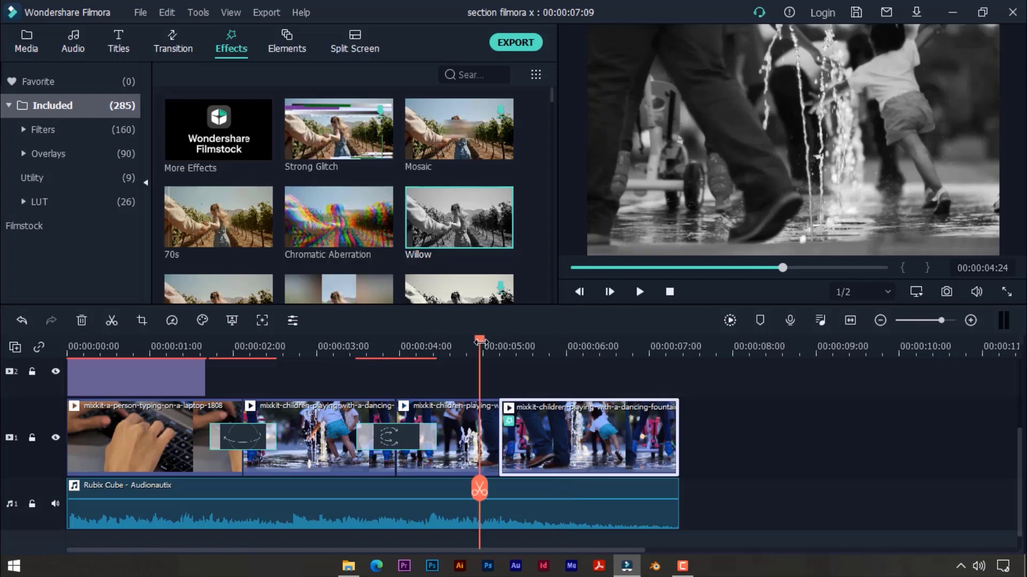
click(471, 427)
click(522, 343)
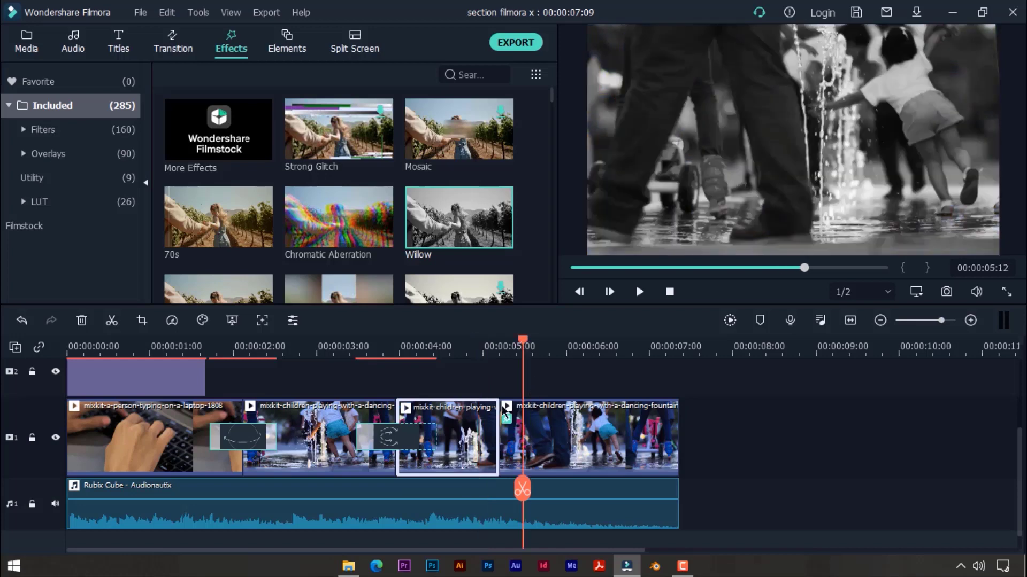
click(431, 345)
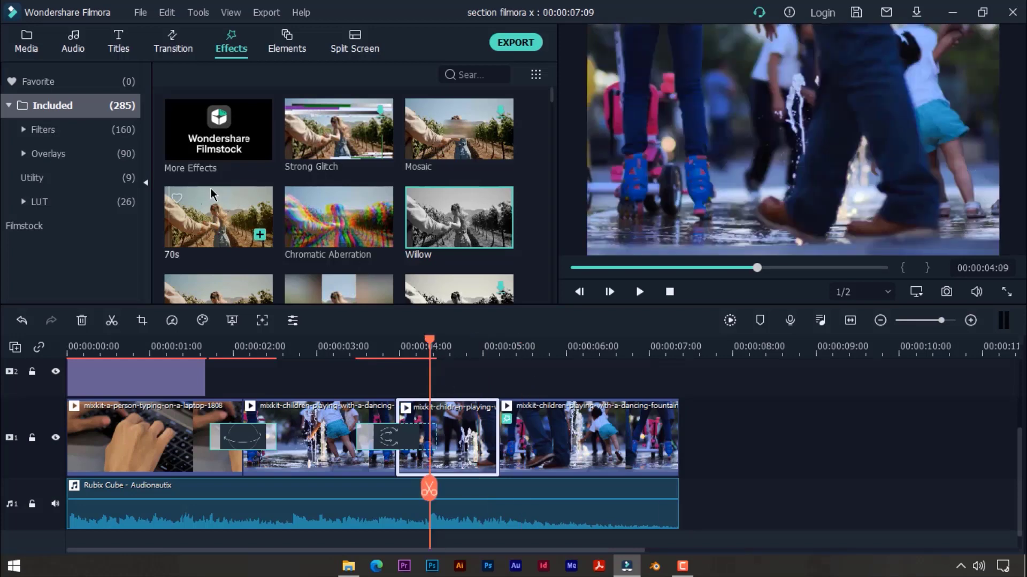
scroll(209, 198, down, 3)
scroll(209, 198, down, 3)
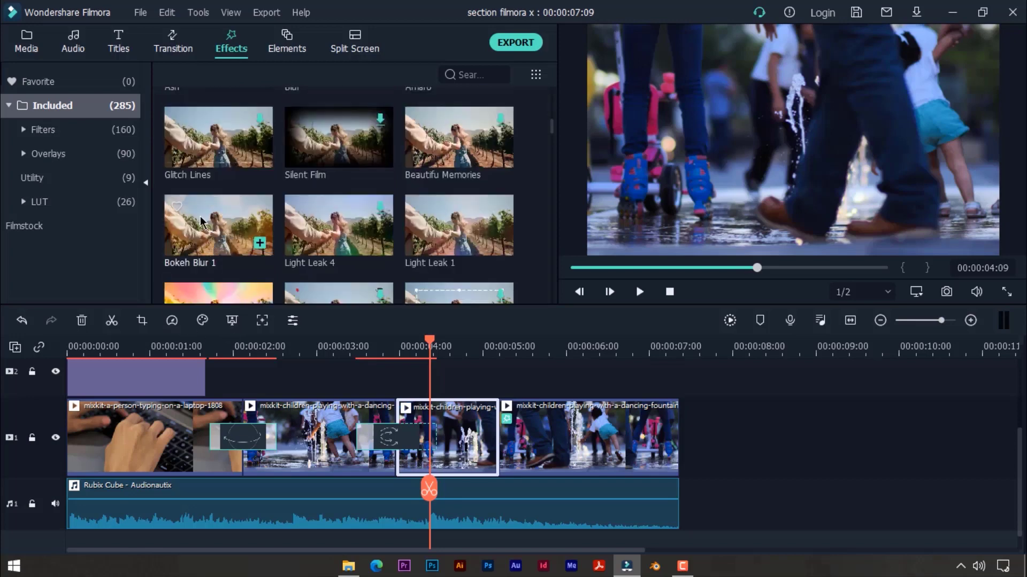
mouse_move(203, 221)
mouse_down()
mouse_move(274, 301)
mouse_move(413, 410)
mouse_up()
Compare preview frames of the fountain clips with the Bokeh Blur 1 and Willow effects against the clip without an effect
click(417, 346)
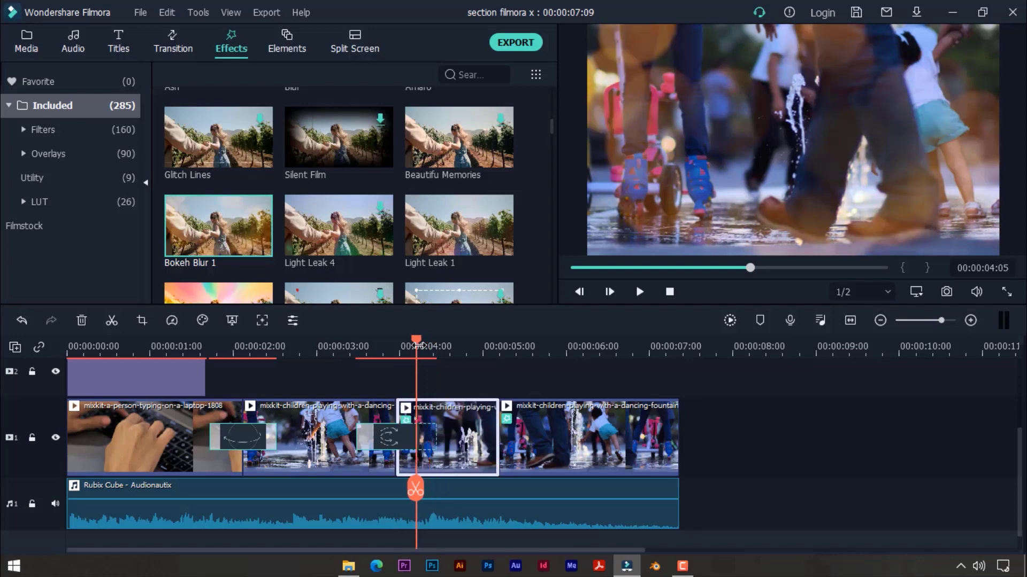
click(441, 347)
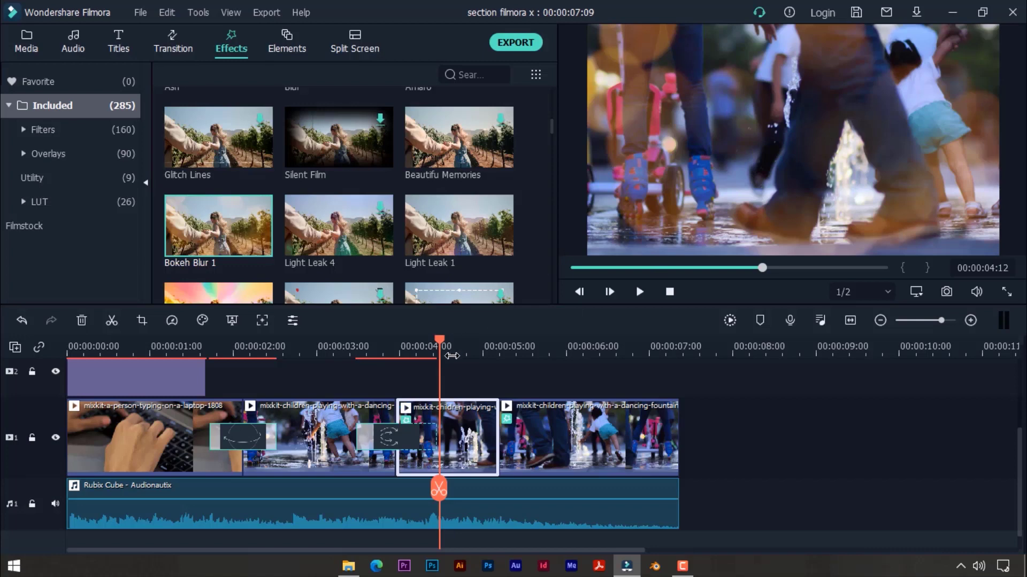
click(449, 347)
click(562, 346)
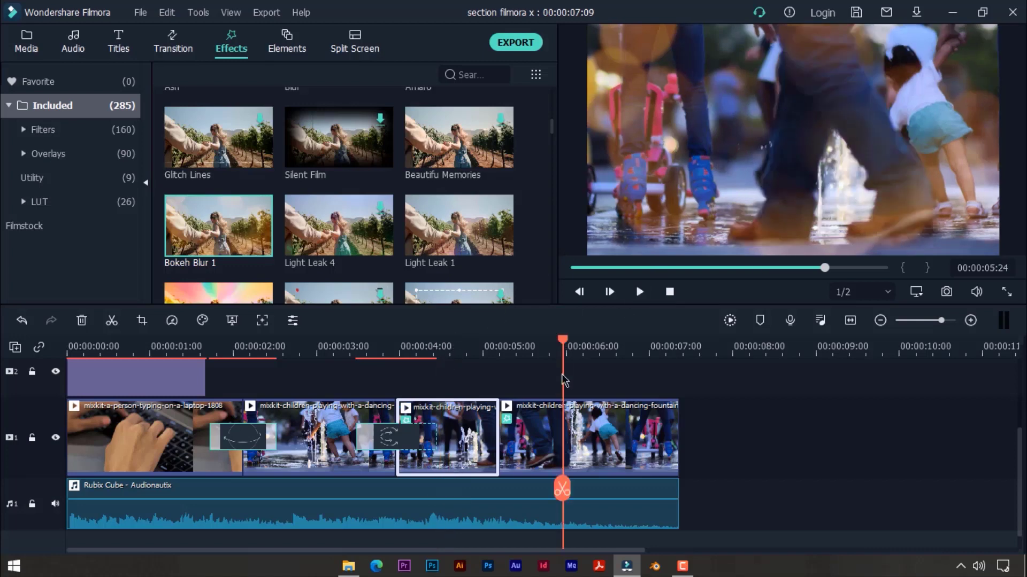
click(439, 346)
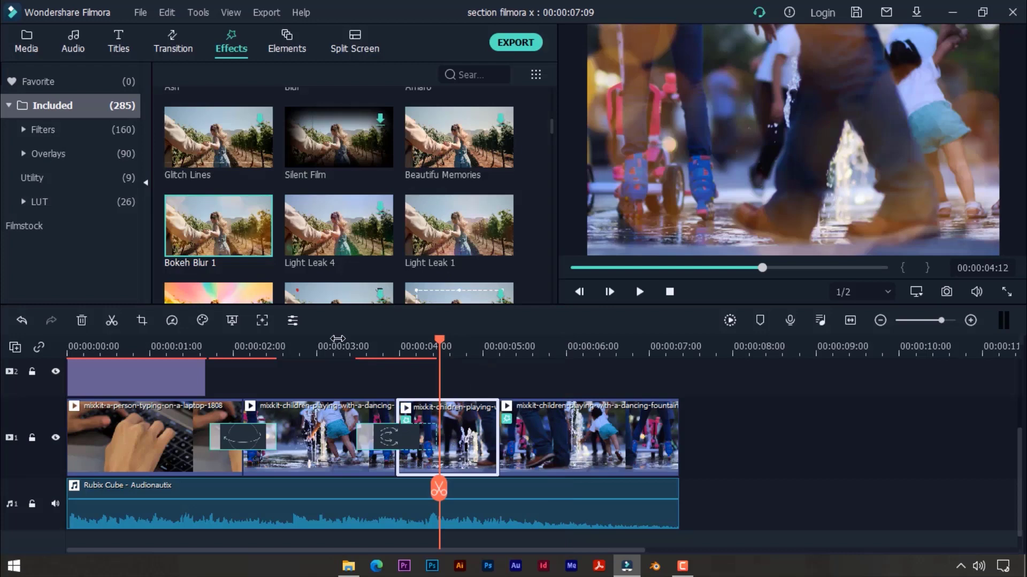
click(324, 351)
click(326, 416)
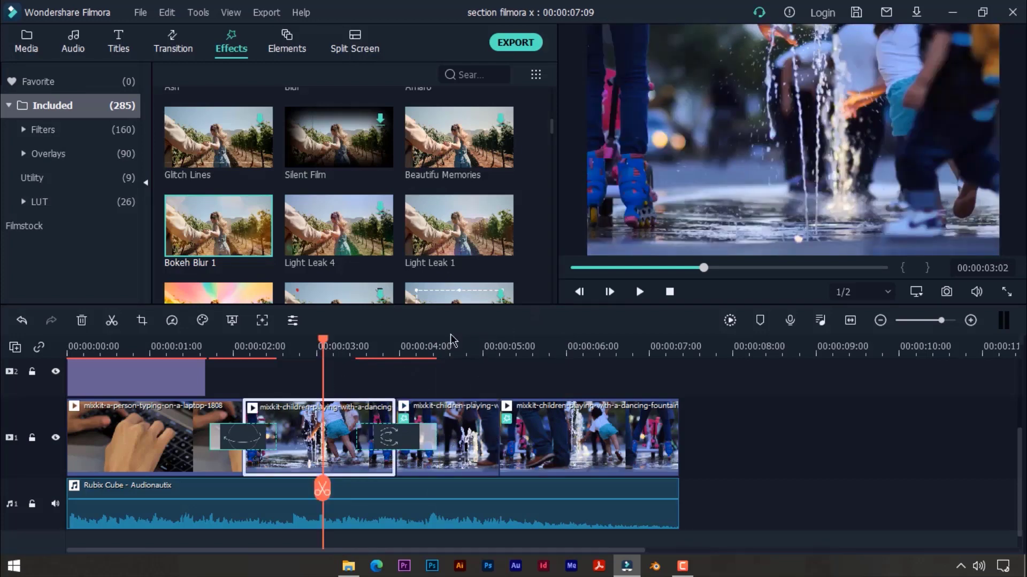
click(446, 354)
click(461, 425)
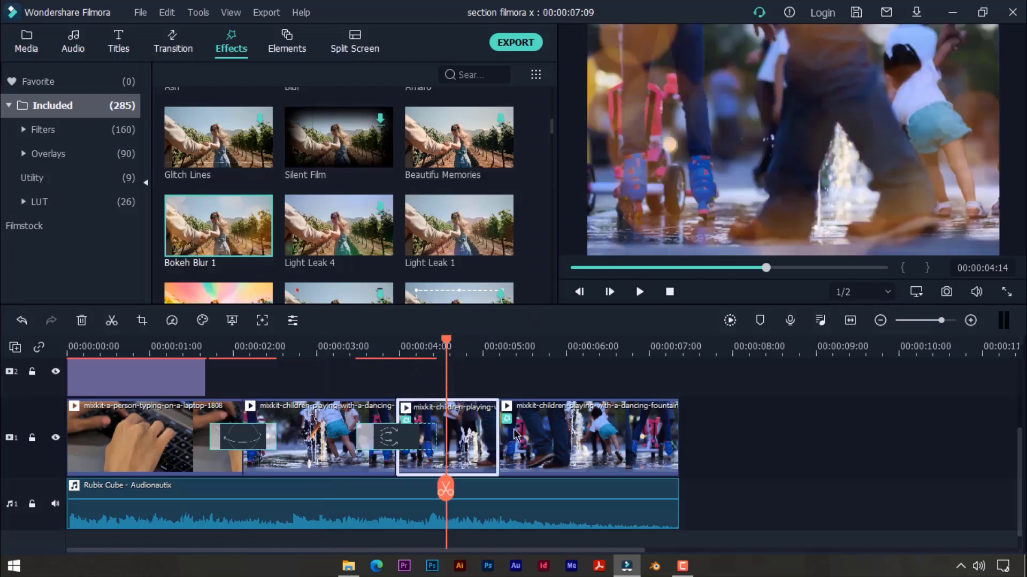
click(539, 437)
click(472, 442)
click(571, 427)
click(462, 444)
Browse the included effects library for other looks
scroll(503, 267, down, 5)
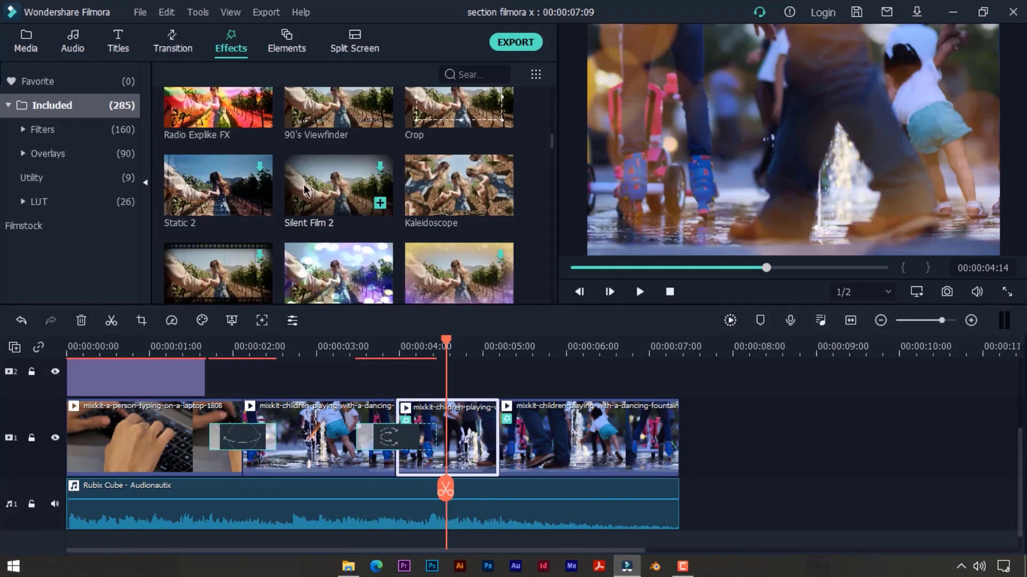
scroll(305, 190, up, 5)
scroll(305, 189, down, 15)
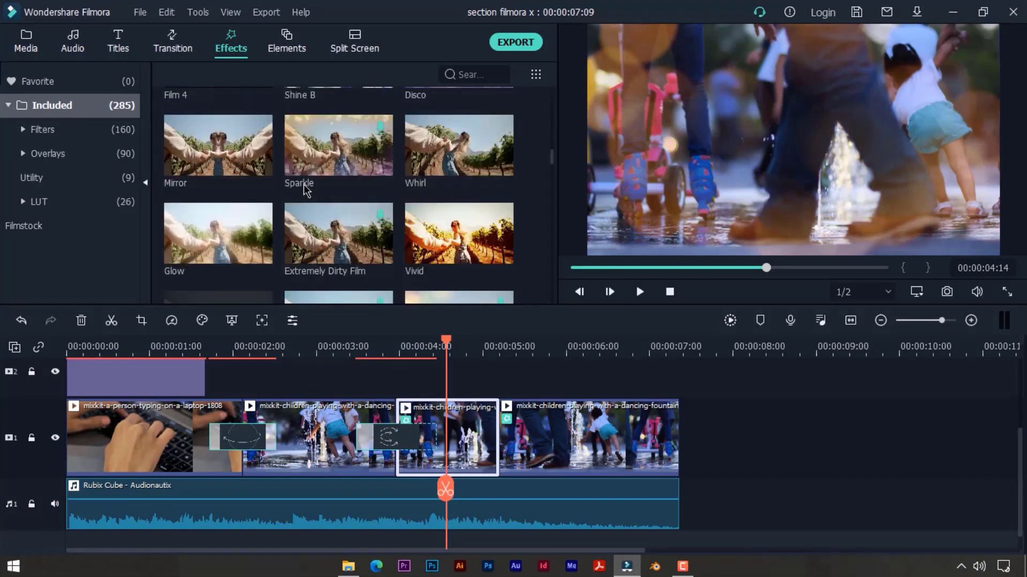
scroll(304, 190, down, 15)
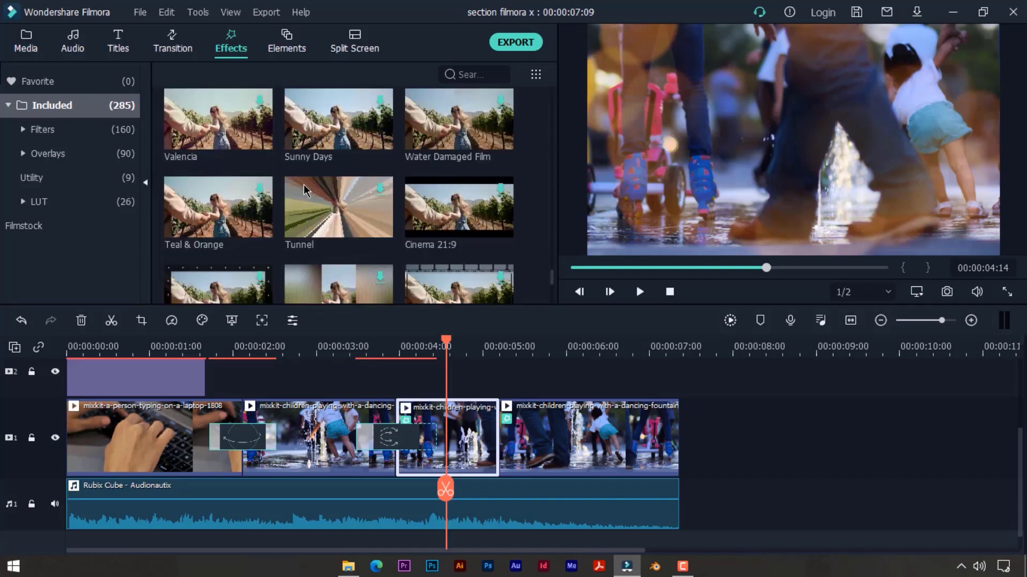
scroll(304, 190, up, 20)
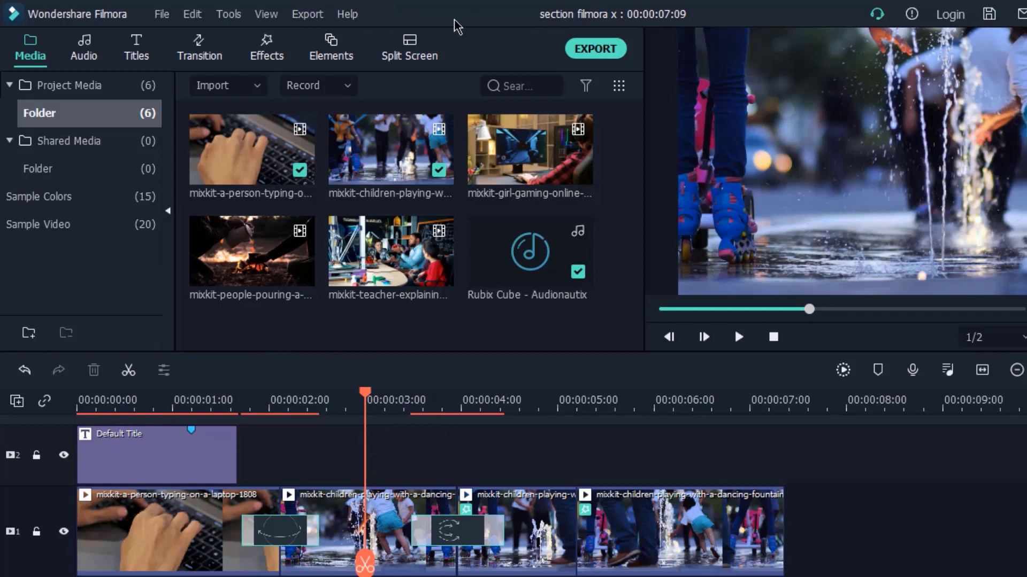
Open the Create Video export for the project and name the output file SECTION 1
click(306, 14)
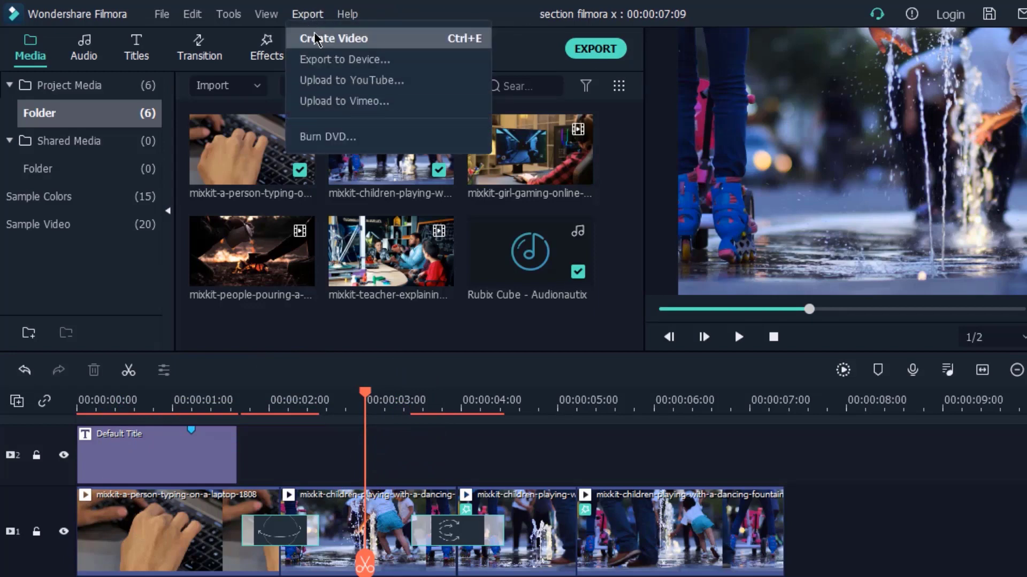
click(347, 47)
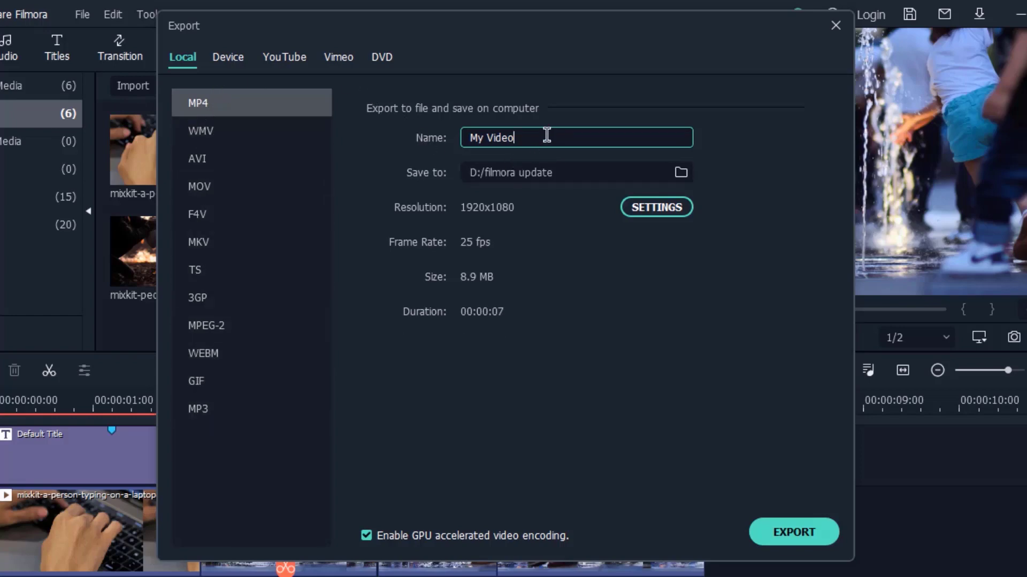
drag(543, 136, 456, 133)
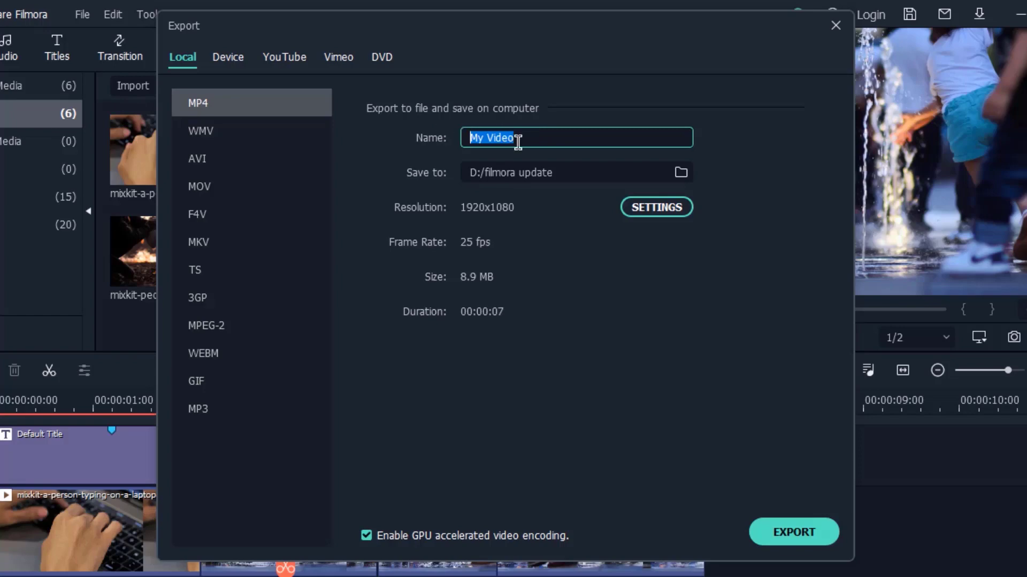
text(SECTION 1)
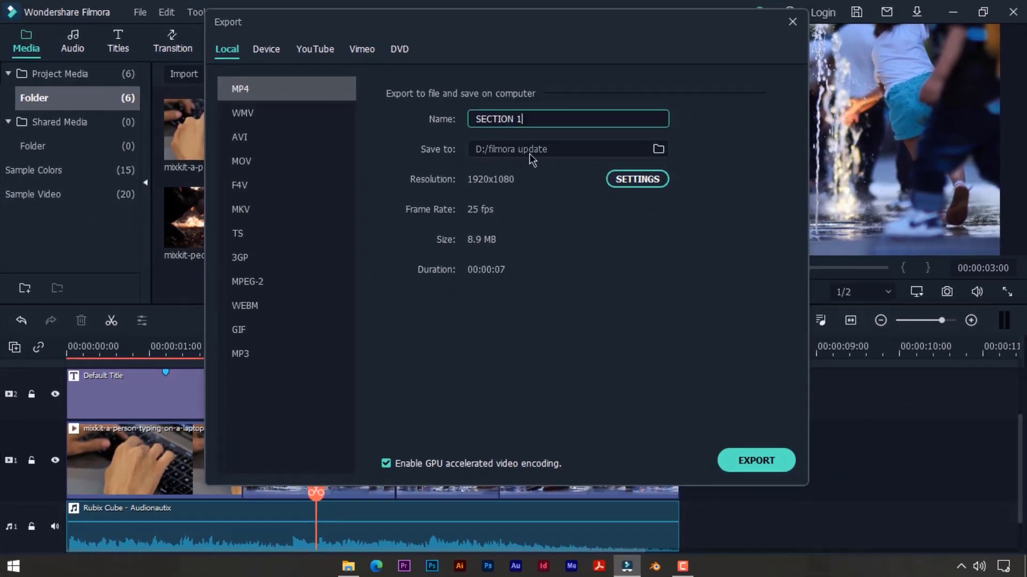
Set the export destination to the filmora x course folder on drive D
click(658, 149)
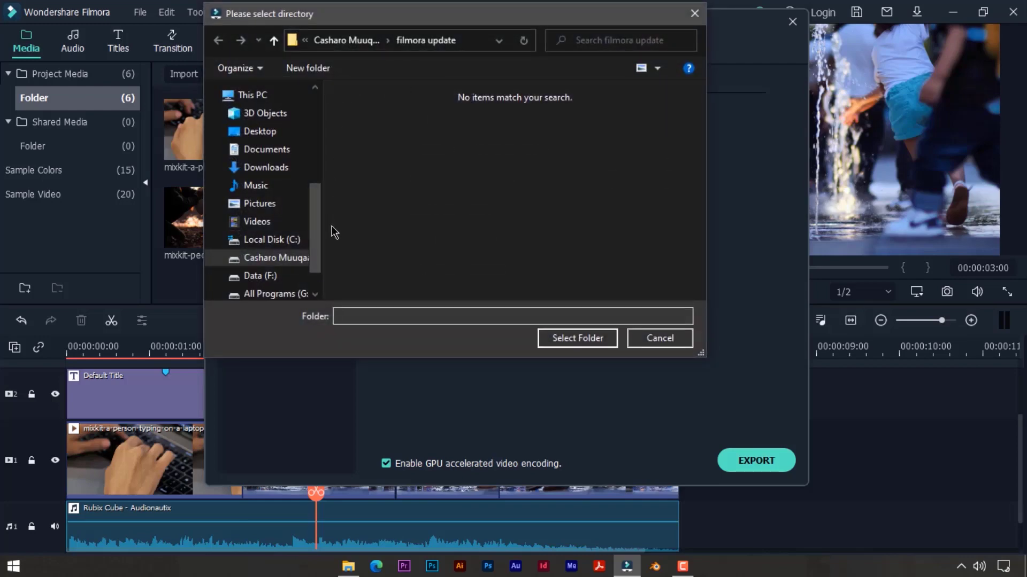
click(291, 258)
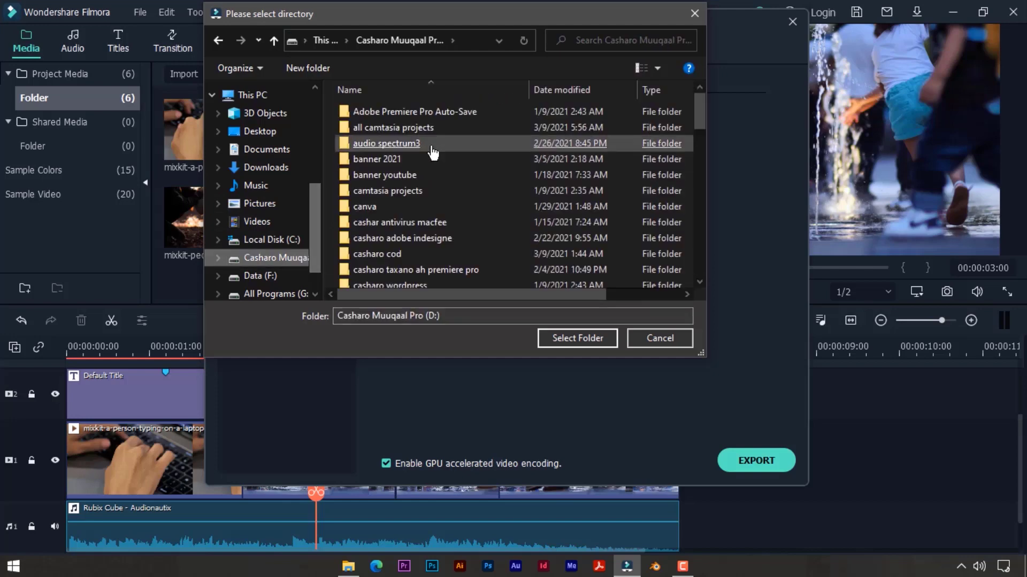
scroll(437, 254, down, 1)
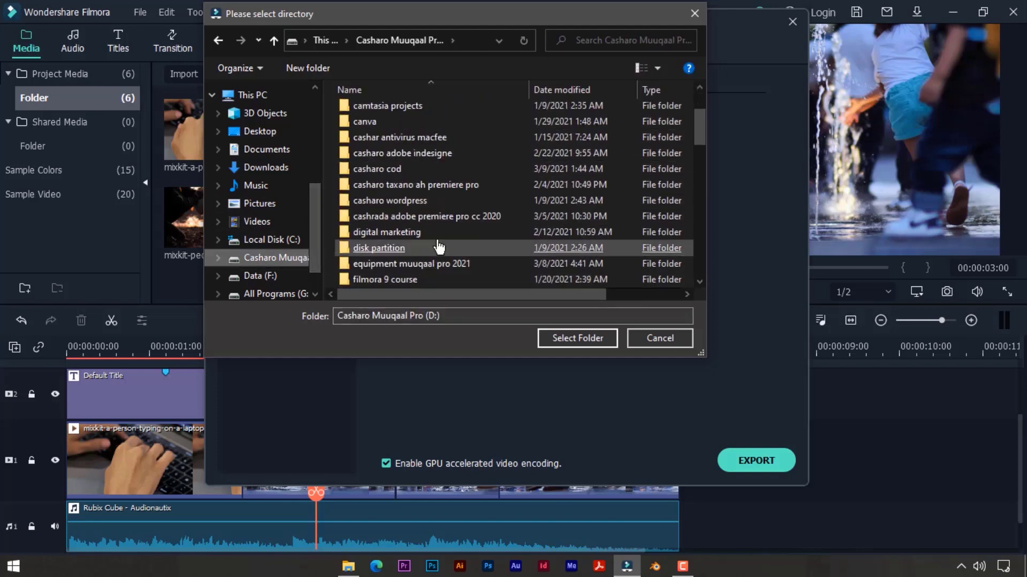
scroll(438, 270, down, 1)
click(472, 246)
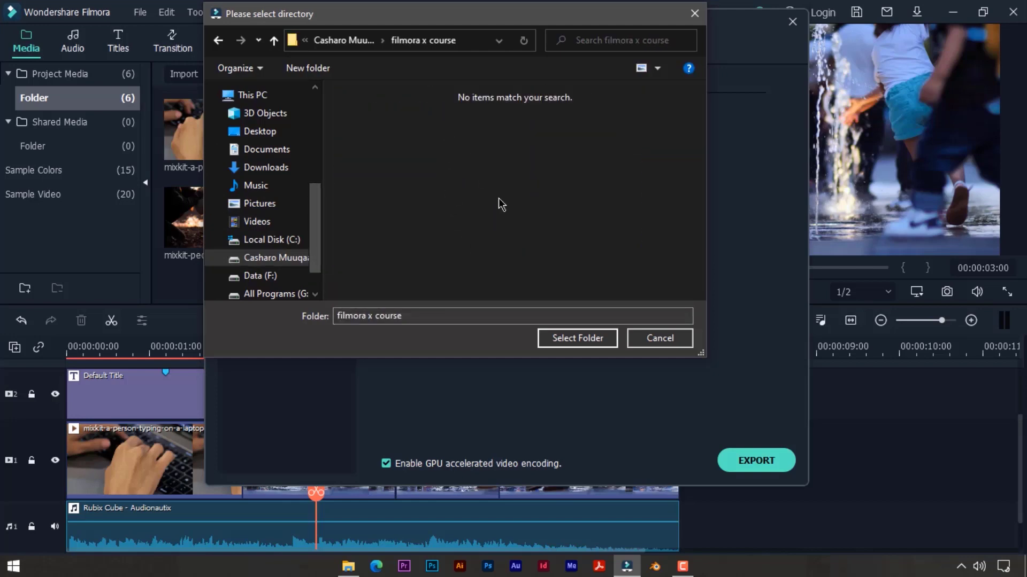
click(563, 340)
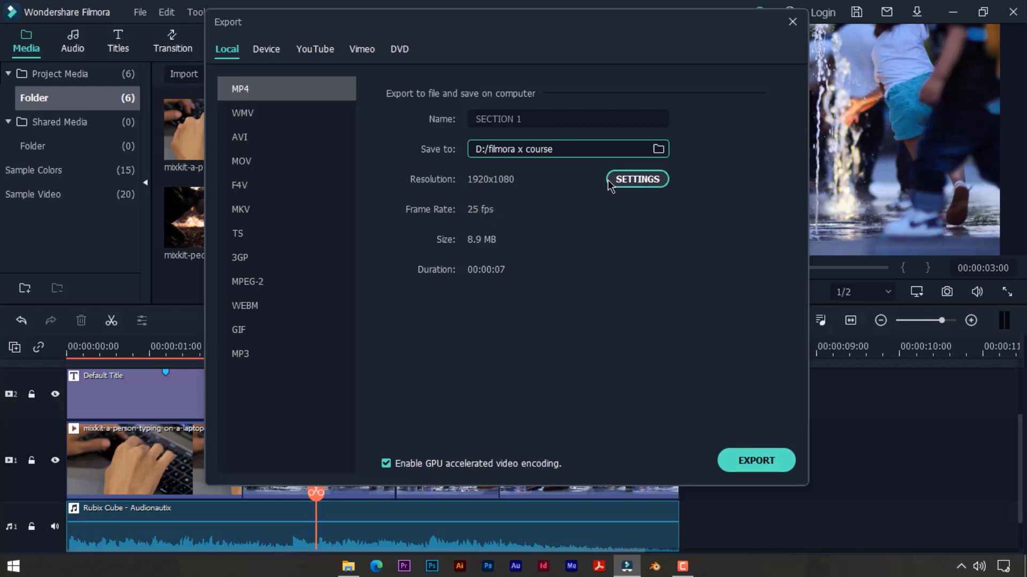
Accept the export settings with Best quality and export the video as MP4
click(644, 180)
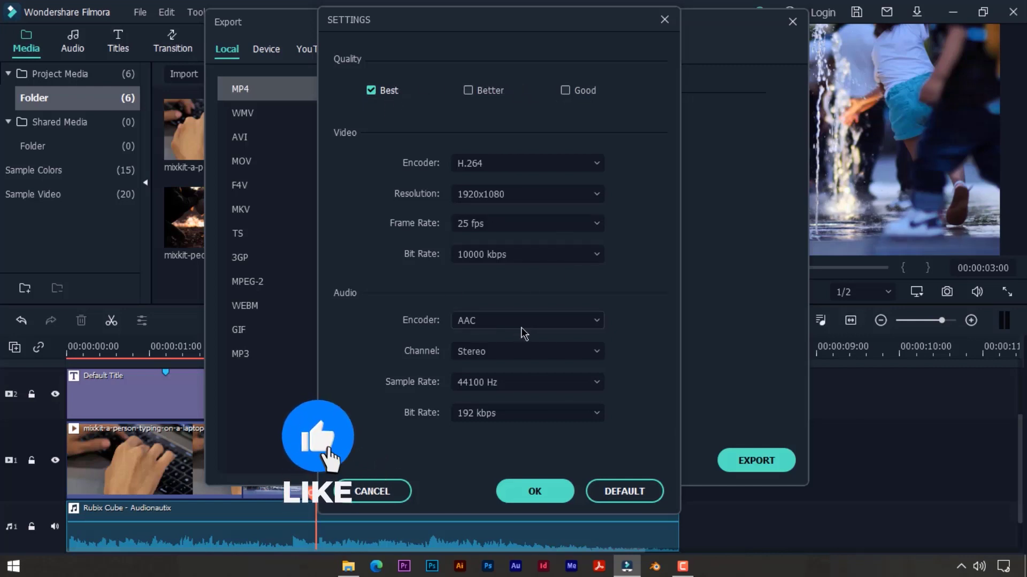
click(534, 491)
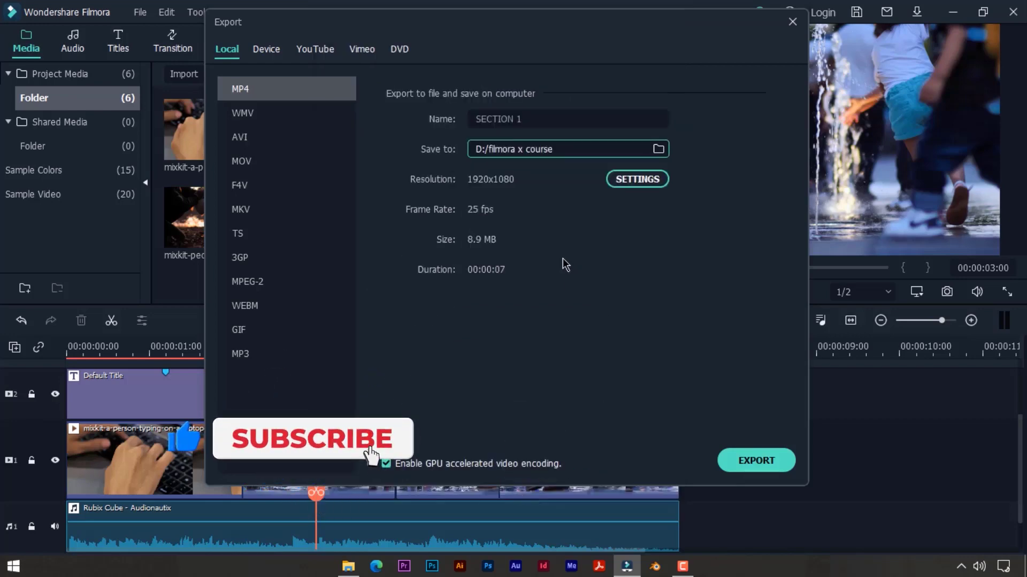
click(758, 463)
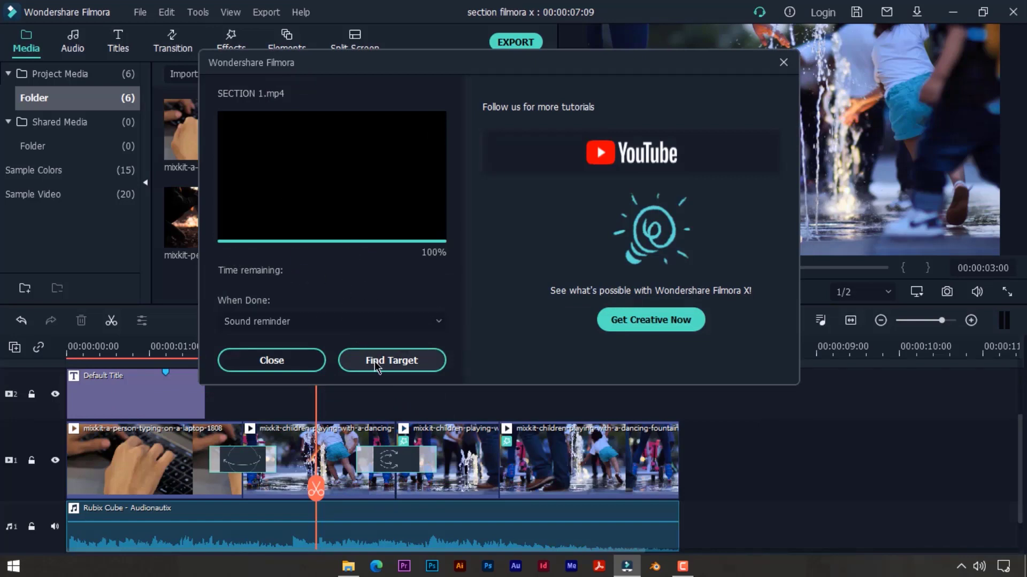
Switch to File Explorer, refresh the filmora x course folder, and play the exported SECTION 1.mp4 to check it, closing the player when done
click(348, 566)
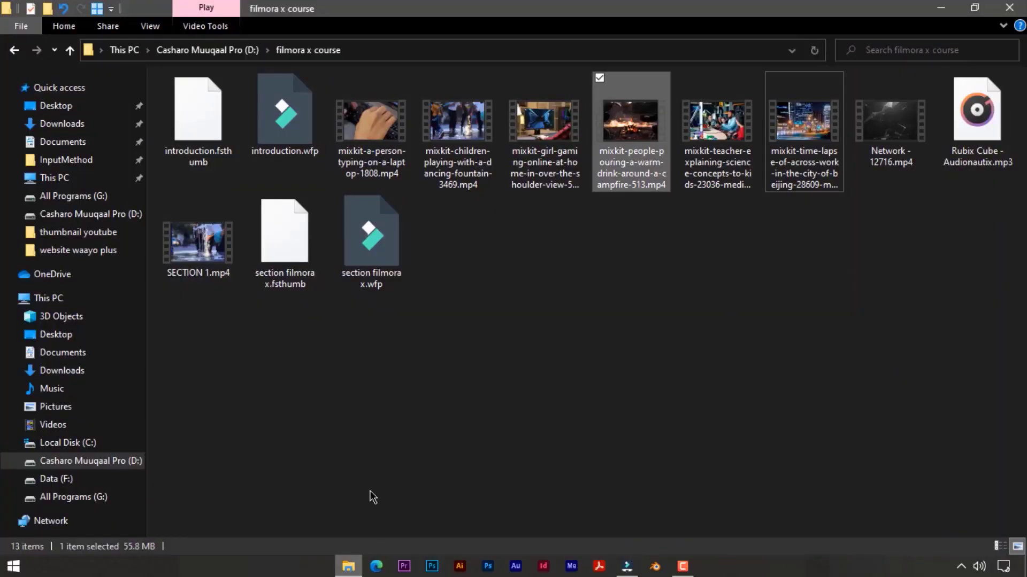
right_click(491, 269)
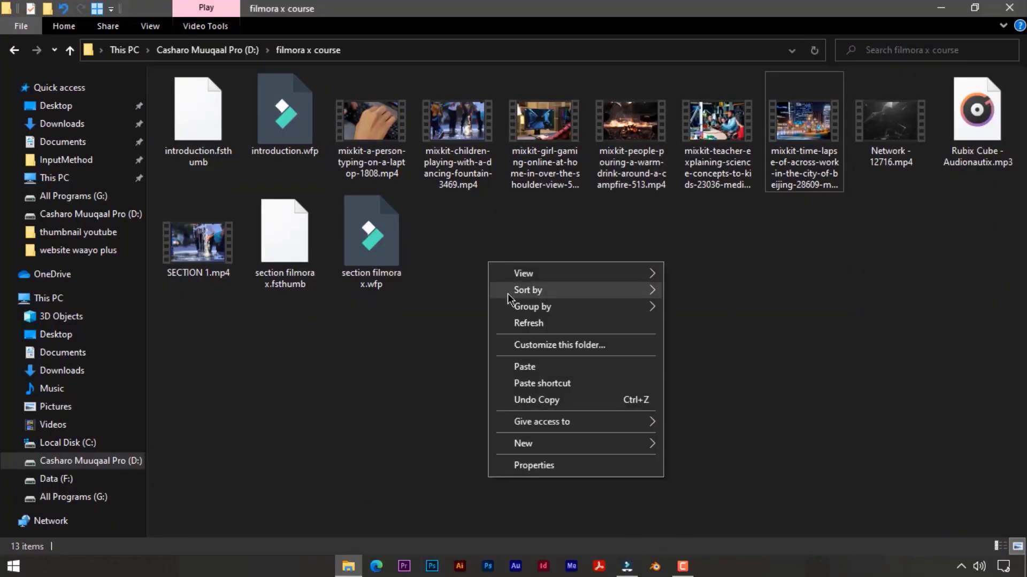
click(518, 321)
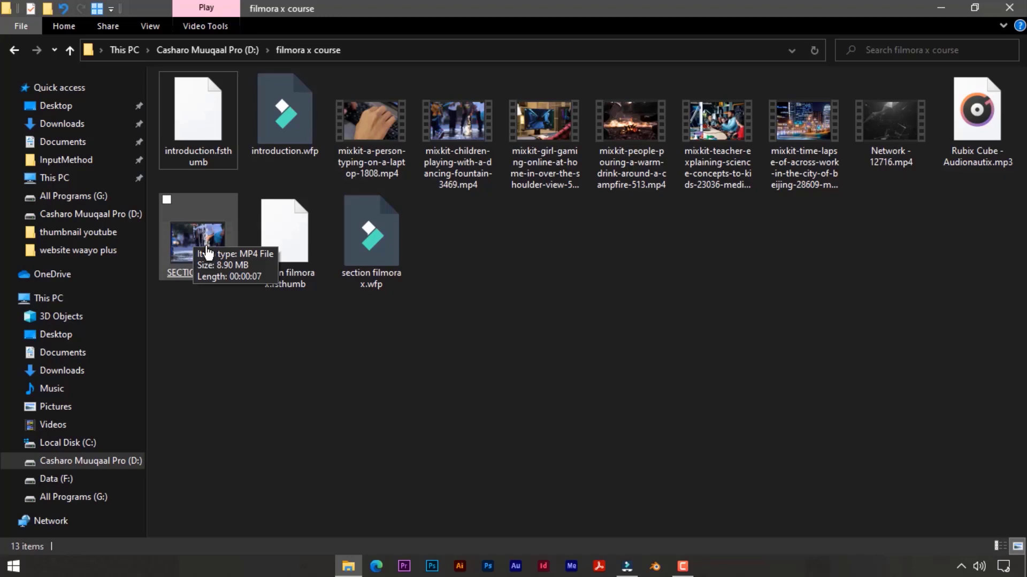
double_click(207, 251)
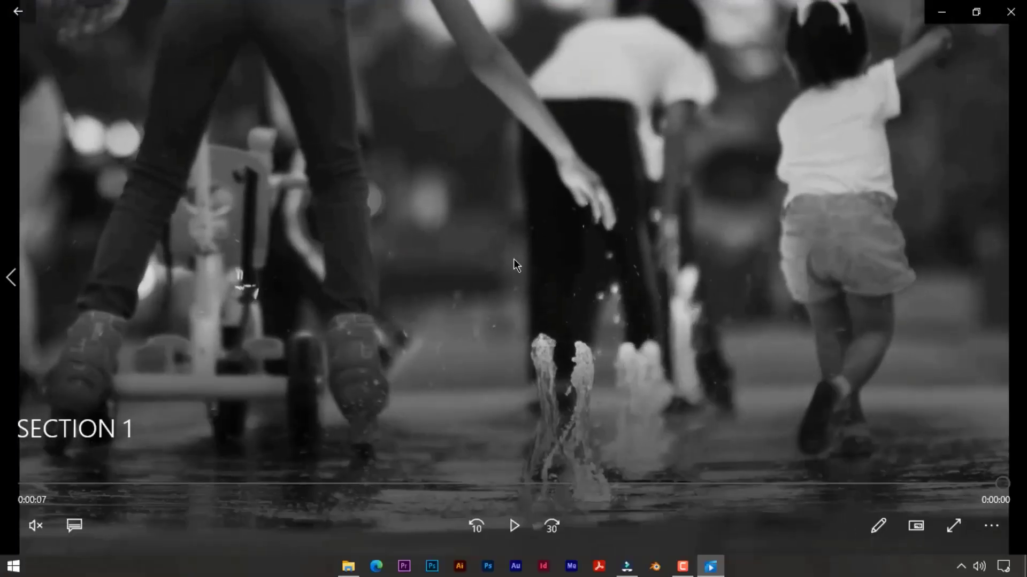
click(1010, 11)
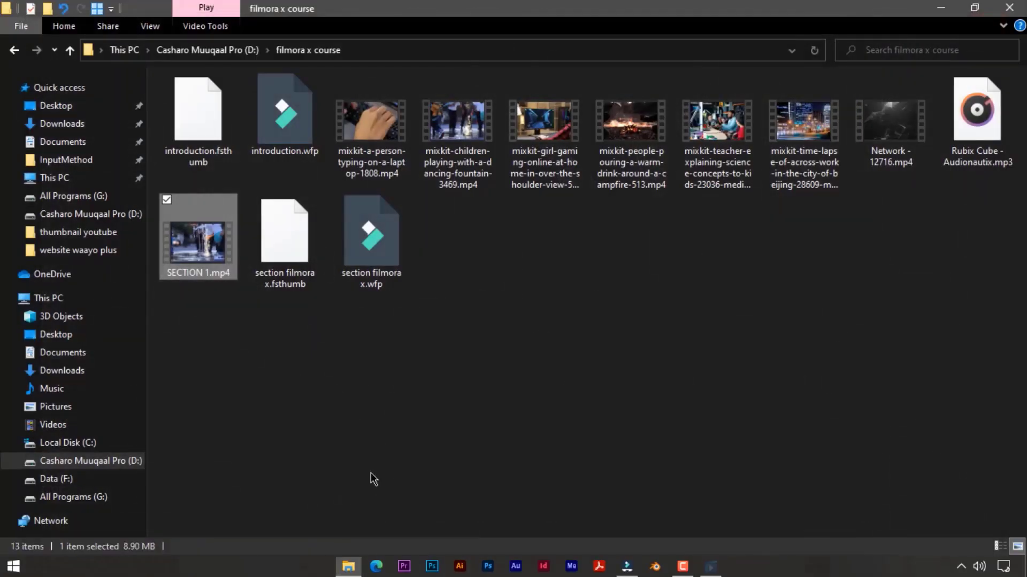
Return from the folder to Filmora, dismiss the finished export dialog, and minimize the editor to the desktop
click(940, 7)
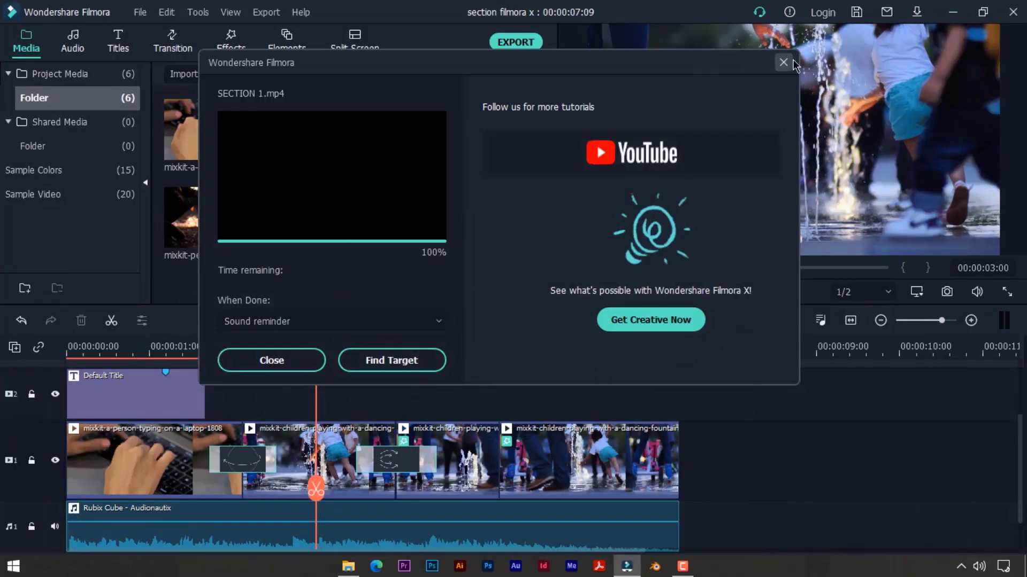
key(Escape)
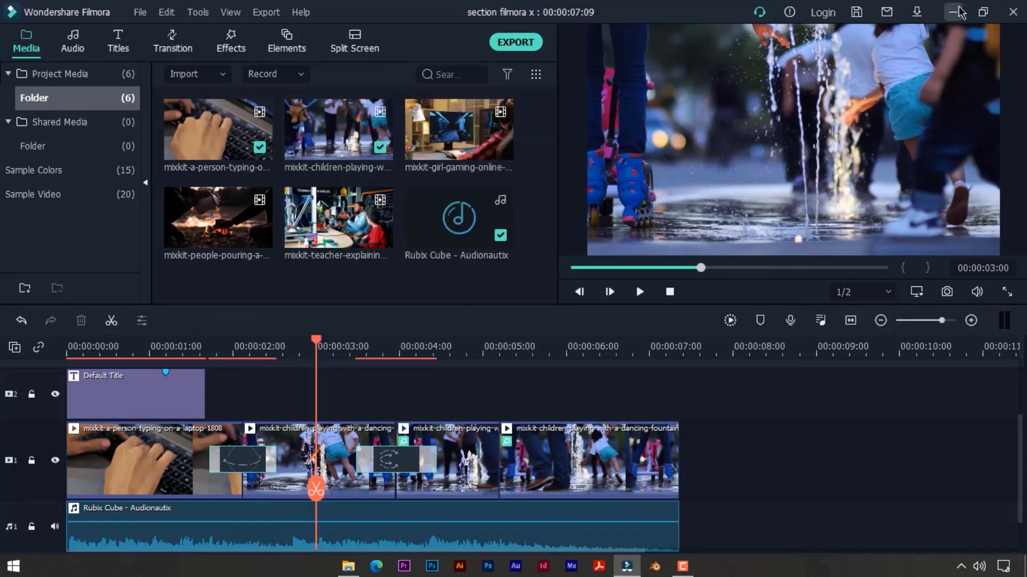
click(954, 11)
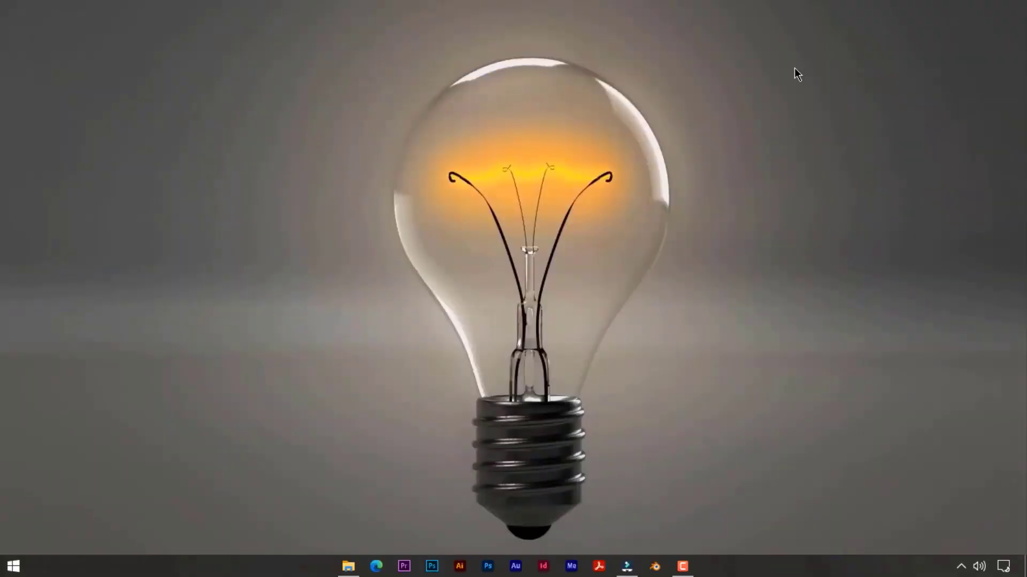